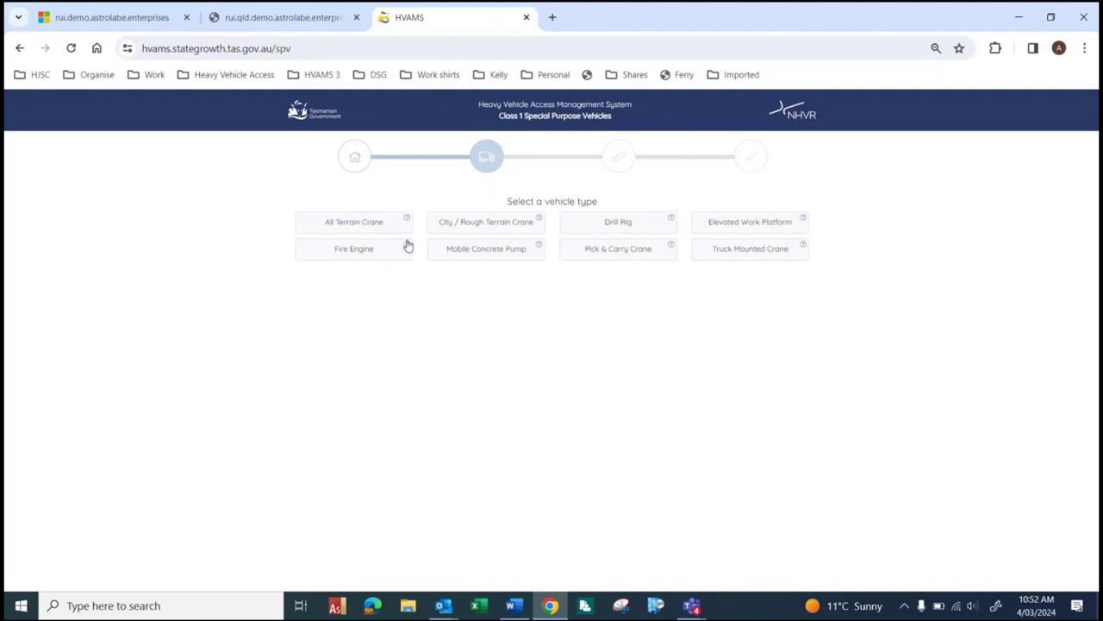
Step: Select an All Terrain Crane with 5 axles, no boom dolly and the 1-2-2 axle configuration, and continue to its parameters
{"action": "left_click", "coordinate": [350, 230]}
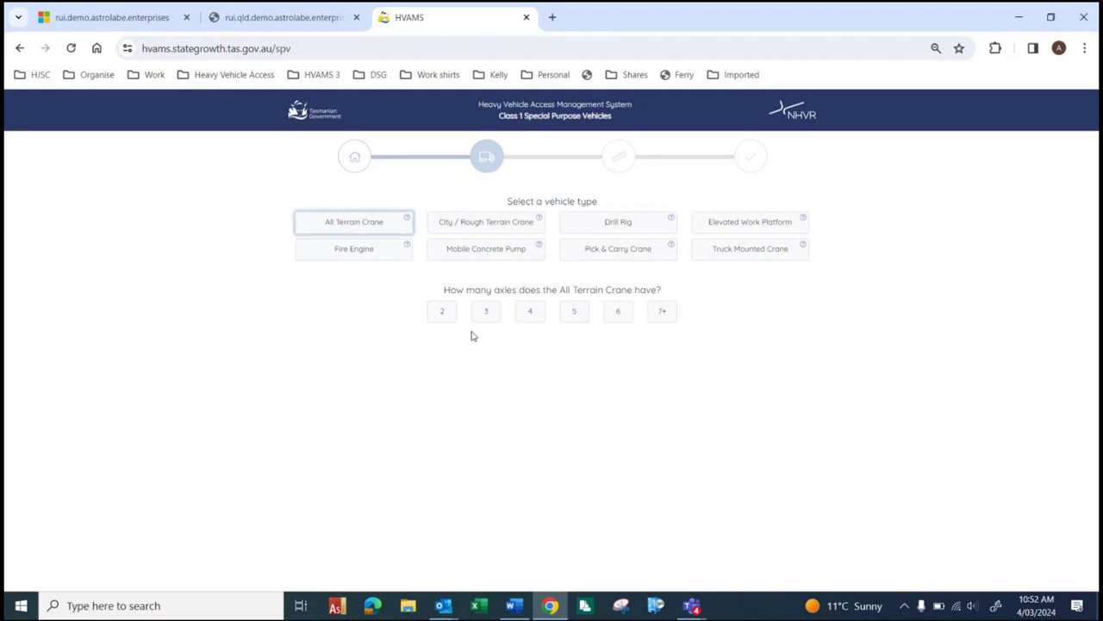
{"action": "left_click", "coordinate": [571, 319]}
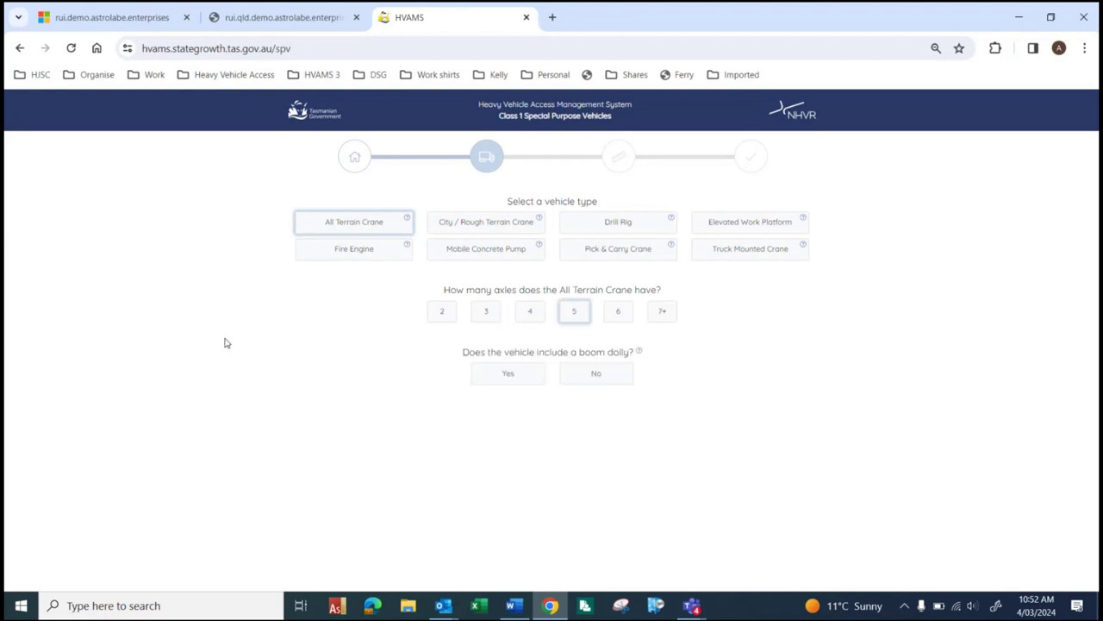
{"action": "left_click", "coordinate": [576, 375]}
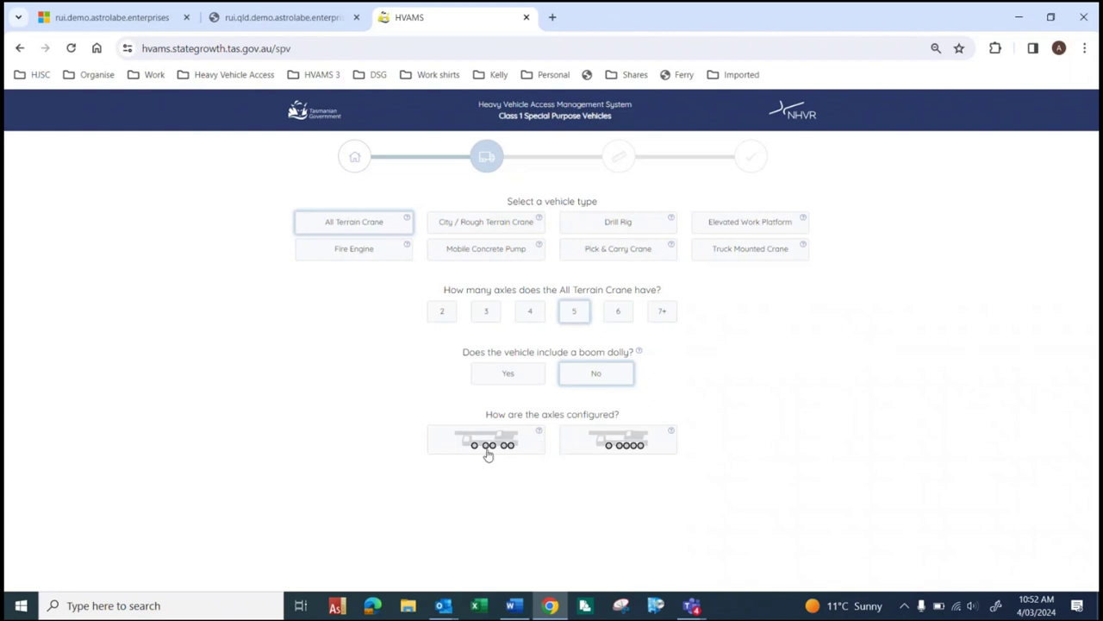
{"action": "left_click", "coordinate": [459, 448]}
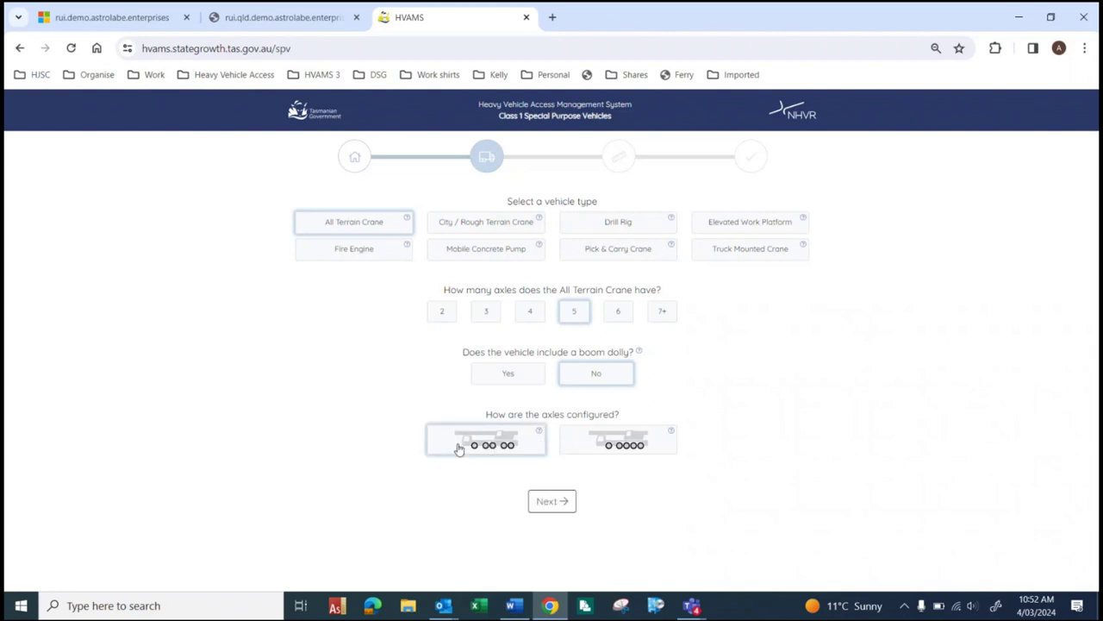
{"action": "left_click", "coordinate": [540, 504]}
Step: Examine the vehicle parameters form, including the dimensions, telematics, bare travel mode and axle details sections
{"action": "scroll", "coordinate": [399, 437], "scroll_direction": "down", "scroll_amount": 3}
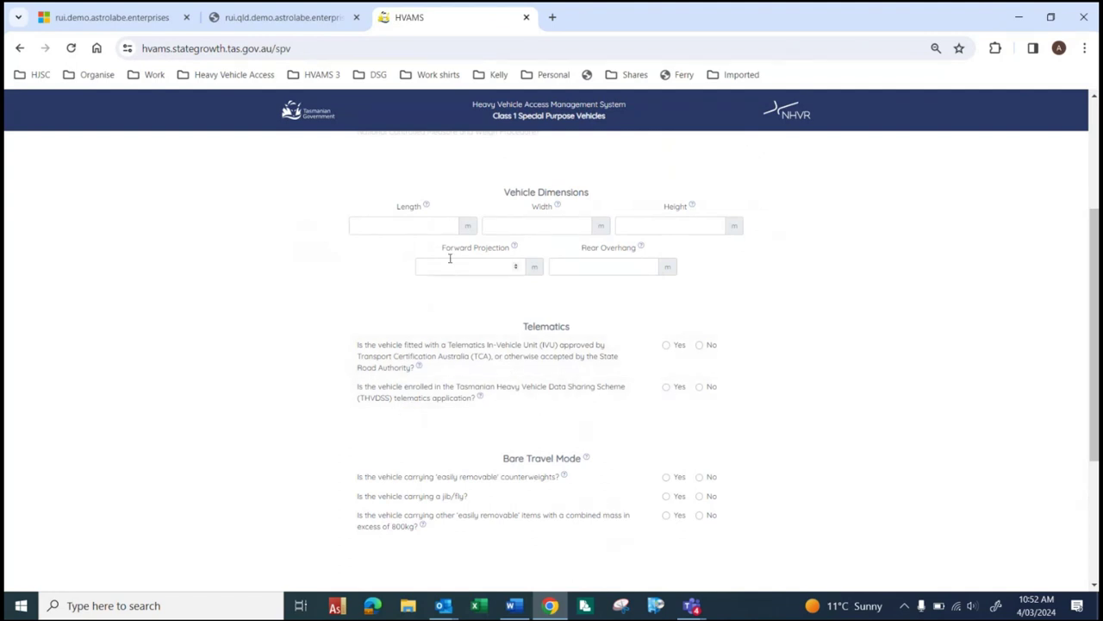
{"action": "left_click", "coordinate": [433, 231]}
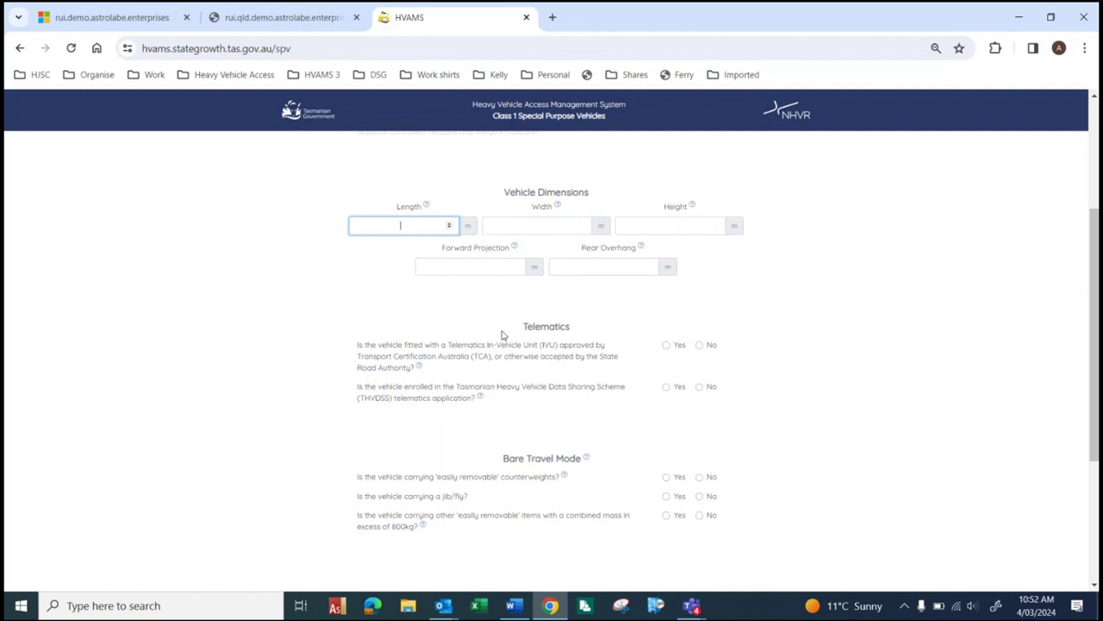
{"action": "scroll", "coordinate": [503, 335], "scroll_direction": "down", "scroll_amount": 3}
{"action": "scroll", "coordinate": [465, 328], "scroll_direction": "down", "scroll_amount": 1}
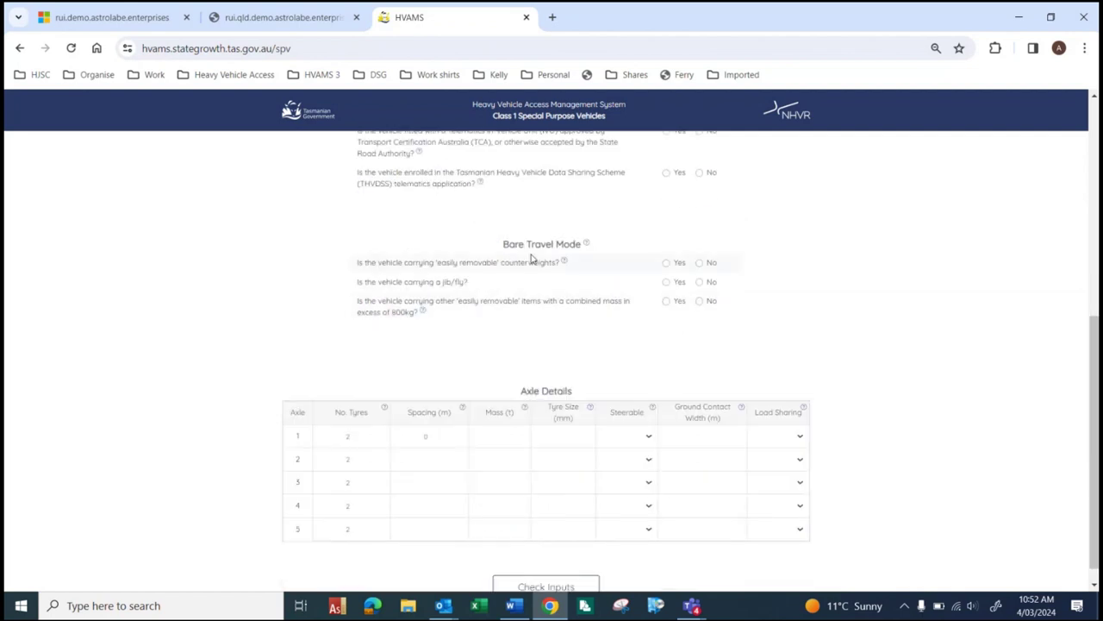
{"action": "scroll", "coordinate": [495, 358], "scroll_direction": "down", "scroll_amount": 1}
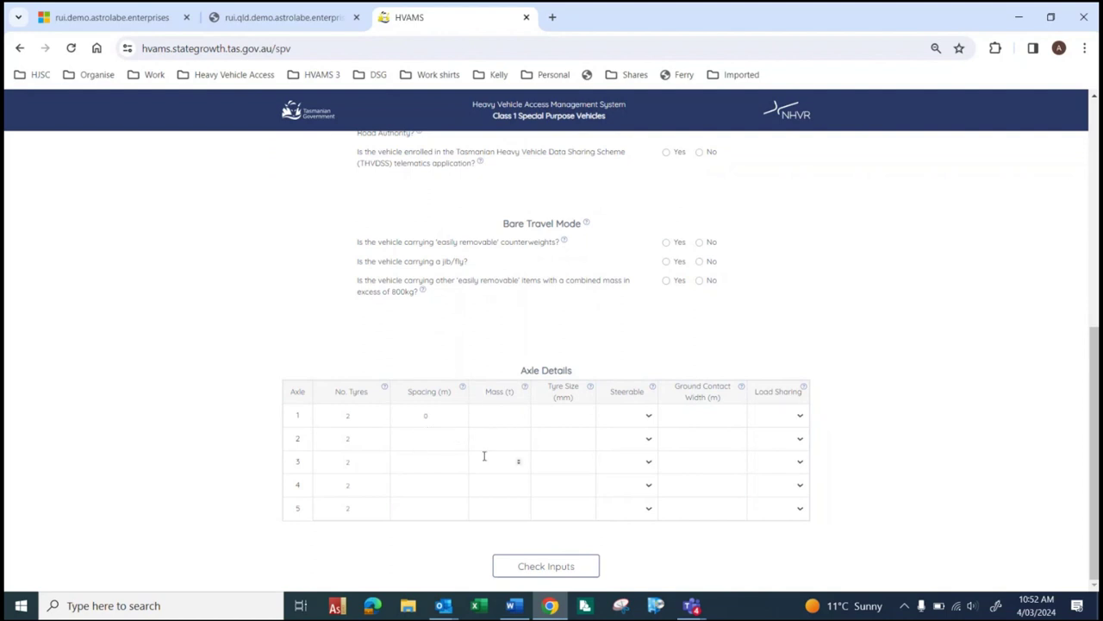
{"action": "left_click", "coordinate": [352, 414]}
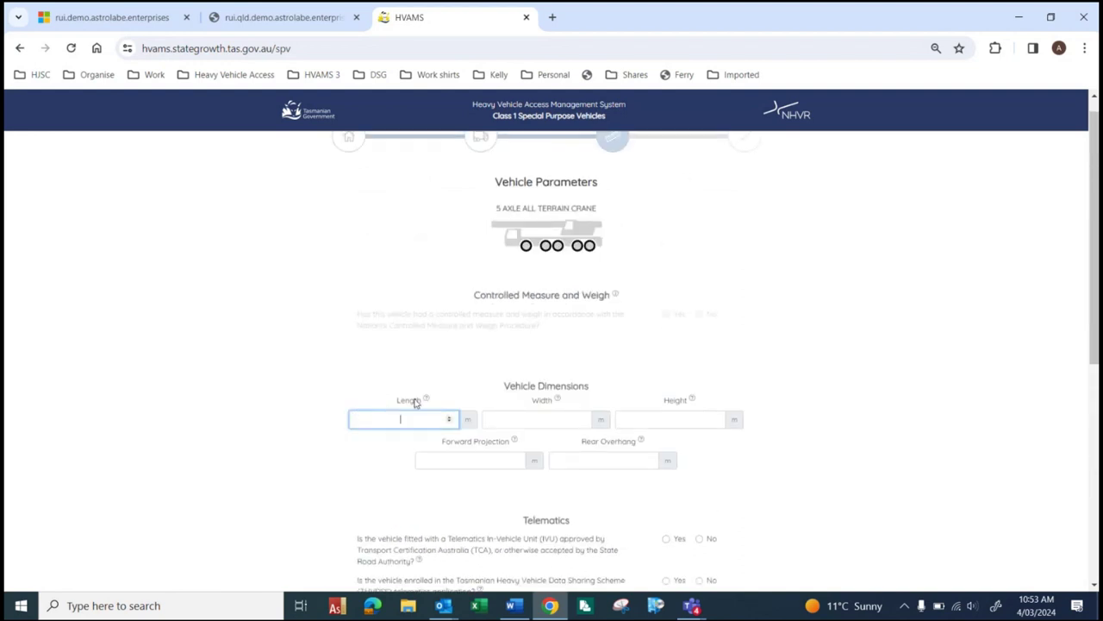
Step: Set the vehicle length to 17.00 m in the vehicle dimensions
{"action": "scroll", "coordinate": [414, 399], "scroll_direction": "down", "scroll_amount": 3}
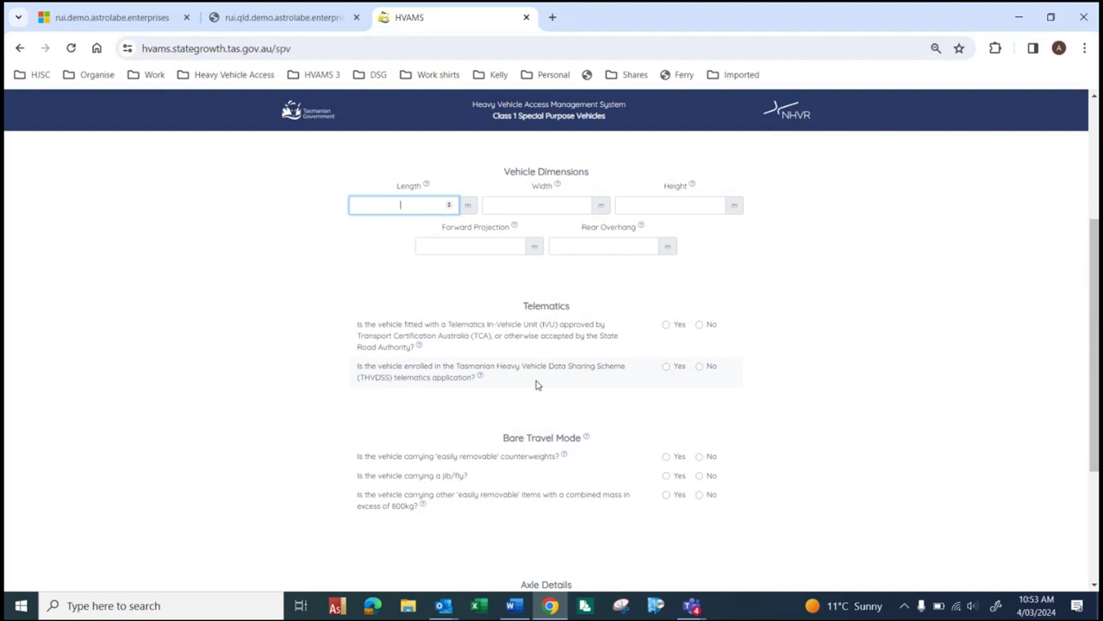
{"action": "type", "text": "1"}
{"action": "type", "text": "2"}
{"action": "key", "text": "Tab"}
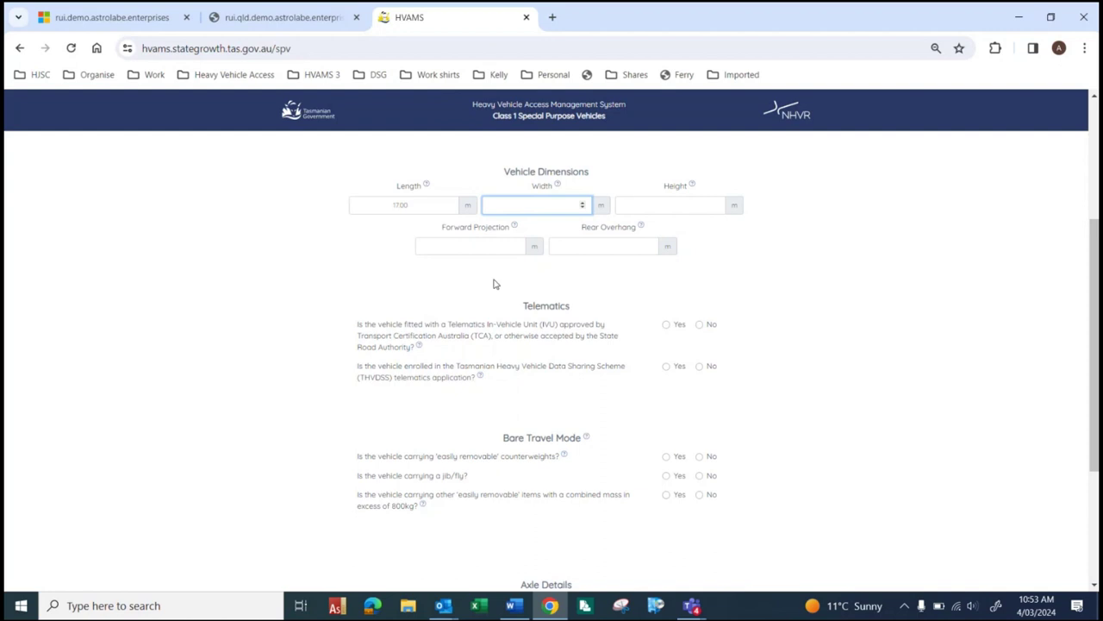
Step: Return to the start page and load the saved vehicle with Vehicle Code 5ATCSPV3 for travel under Notice
{"action": "scroll", "coordinate": [493, 299], "scroll_direction": "down", "scroll_amount": 1}
{"action": "scroll", "coordinate": [492, 299], "scroll_direction": "up", "scroll_amount": 3}
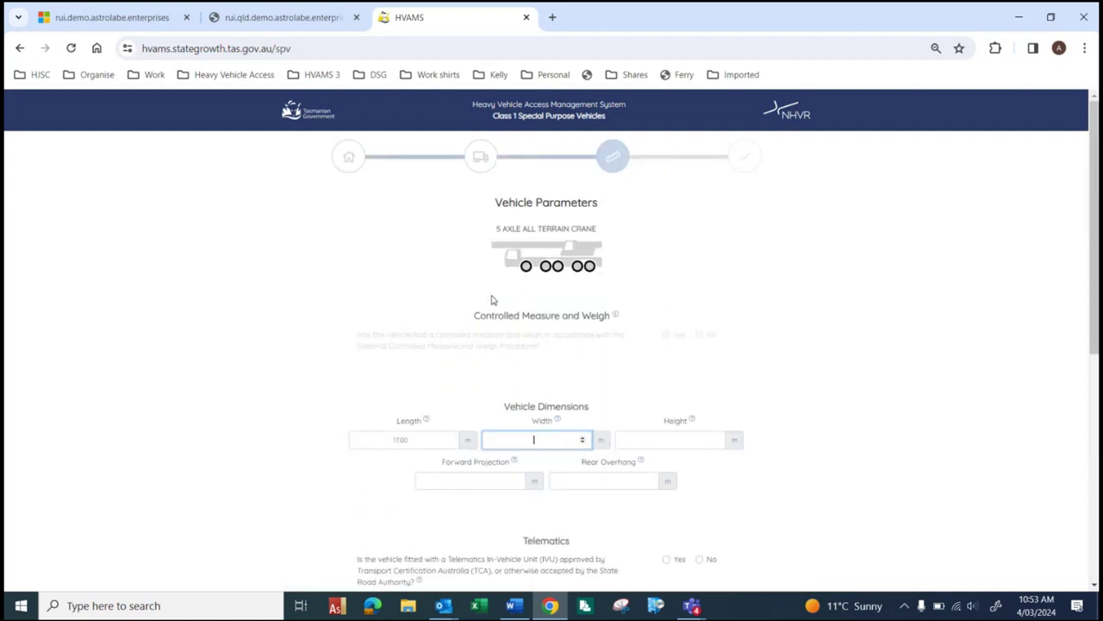
{"action": "left_click", "coordinate": [350, 164]}
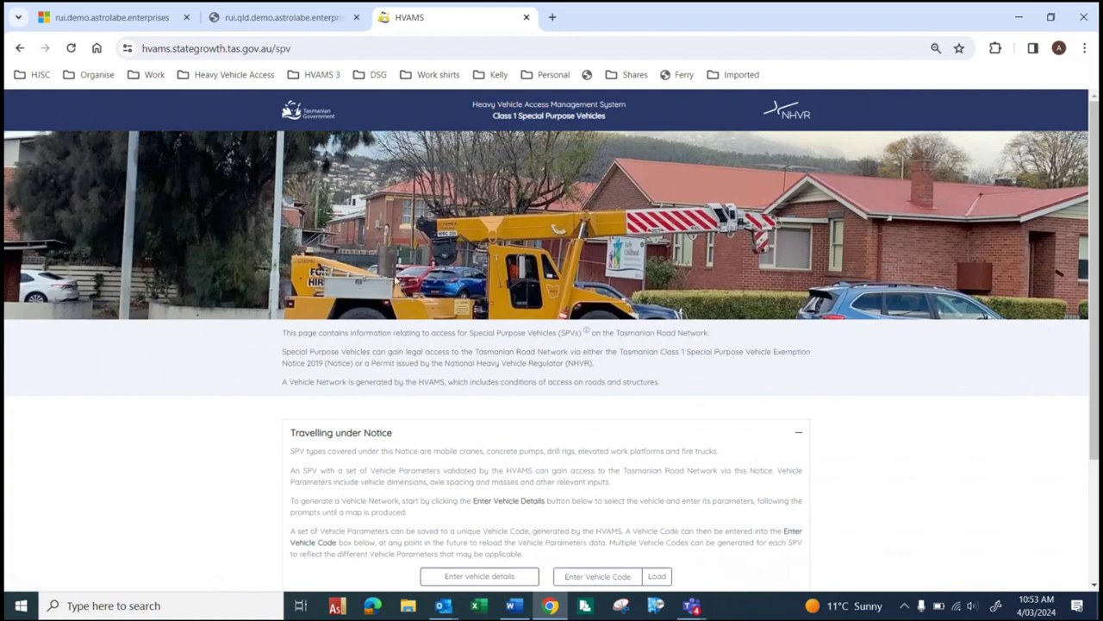
{"action": "scroll", "coordinate": [541, 480], "scroll_direction": "down", "scroll_amount": 1}
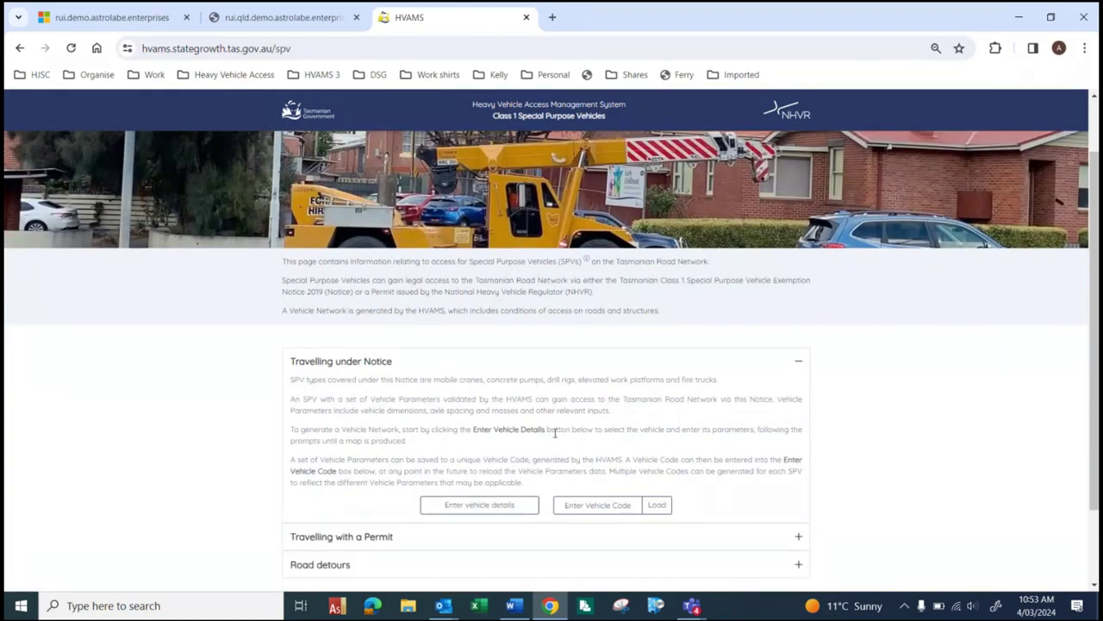
{"action": "left_click", "coordinate": [575, 503]}
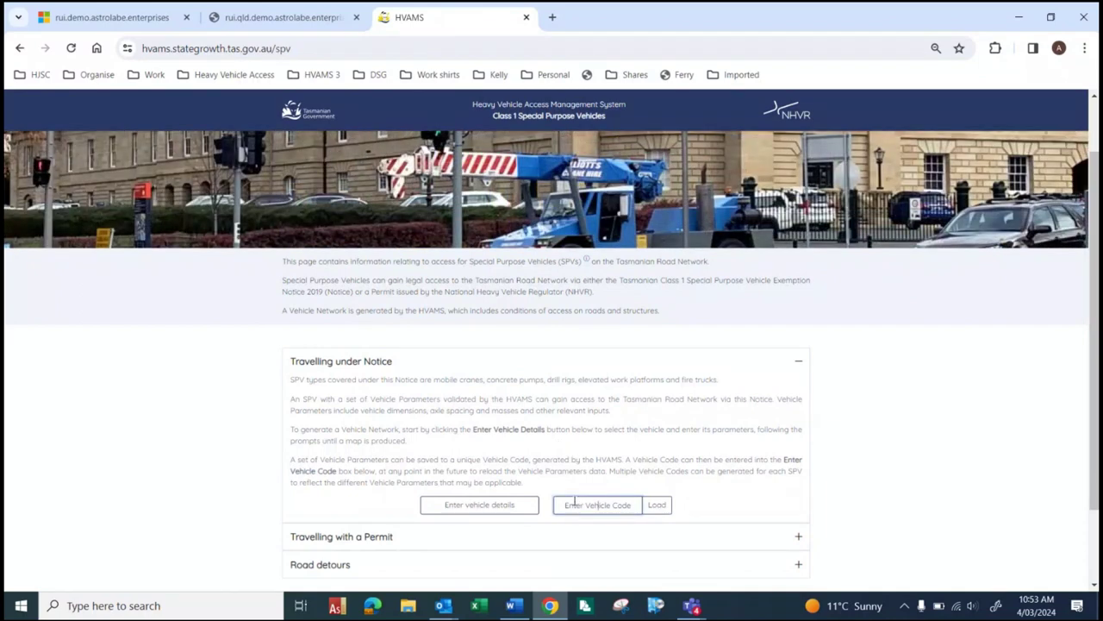
{"action": "type", "text": "5ATCSPV5"}
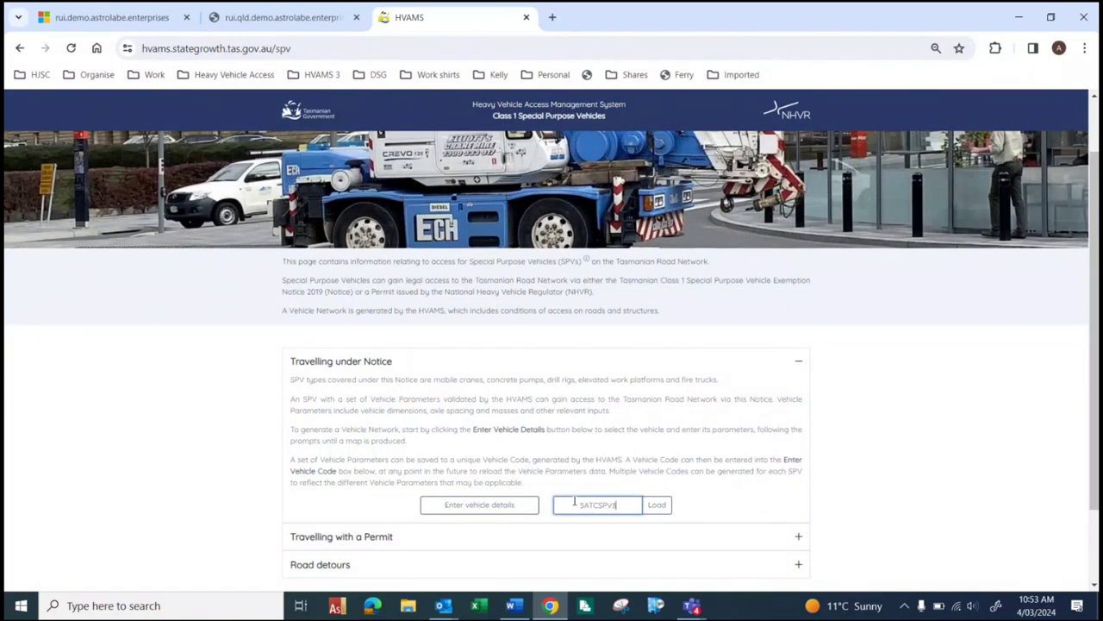
{"action": "left_click", "coordinate": [655, 505]}
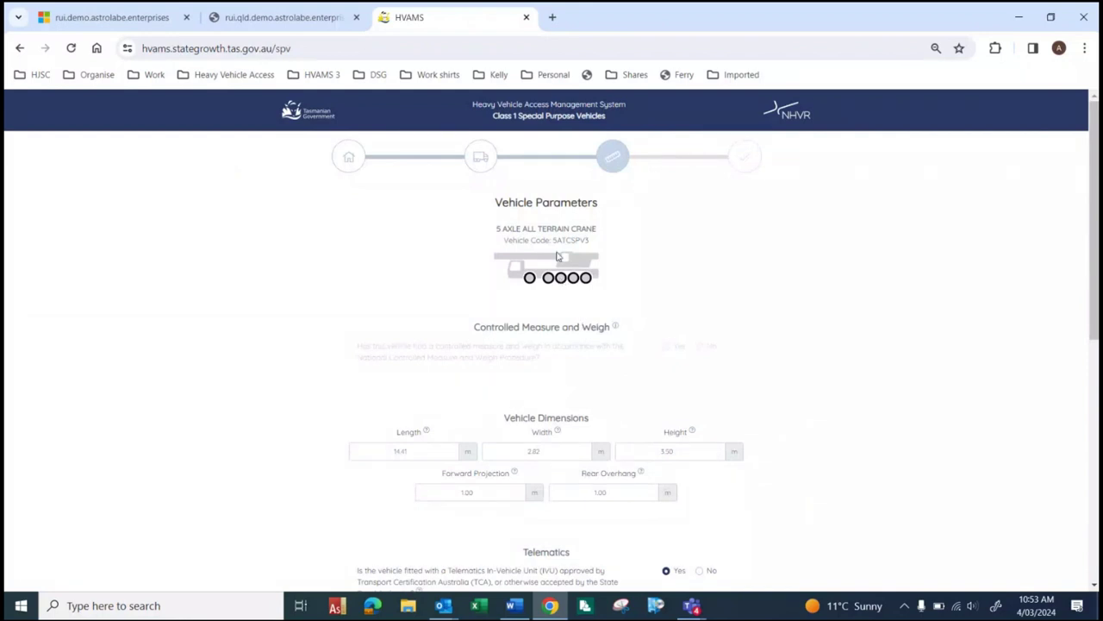
Step: Review the loaded dimensions, telematics, travel mode and axle details, check the inputs and continue to the operator advice
{"action": "scroll", "coordinate": [463, 349], "scroll_direction": "down", "scroll_amount": 1}
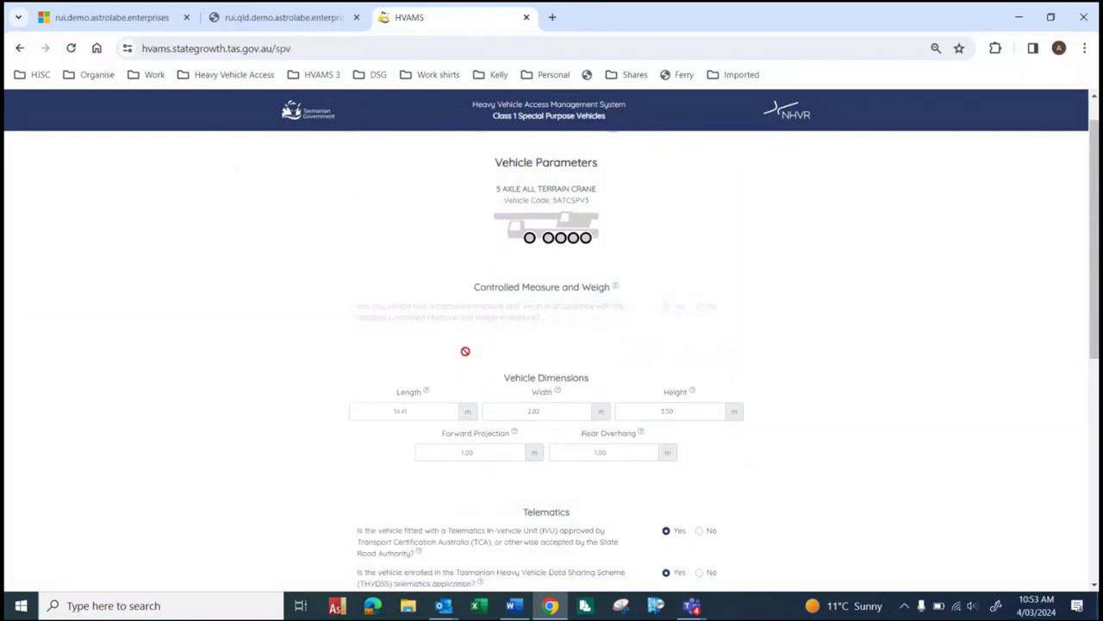
{"action": "scroll", "coordinate": [419, 308], "scroll_direction": "down", "scroll_amount": 1}
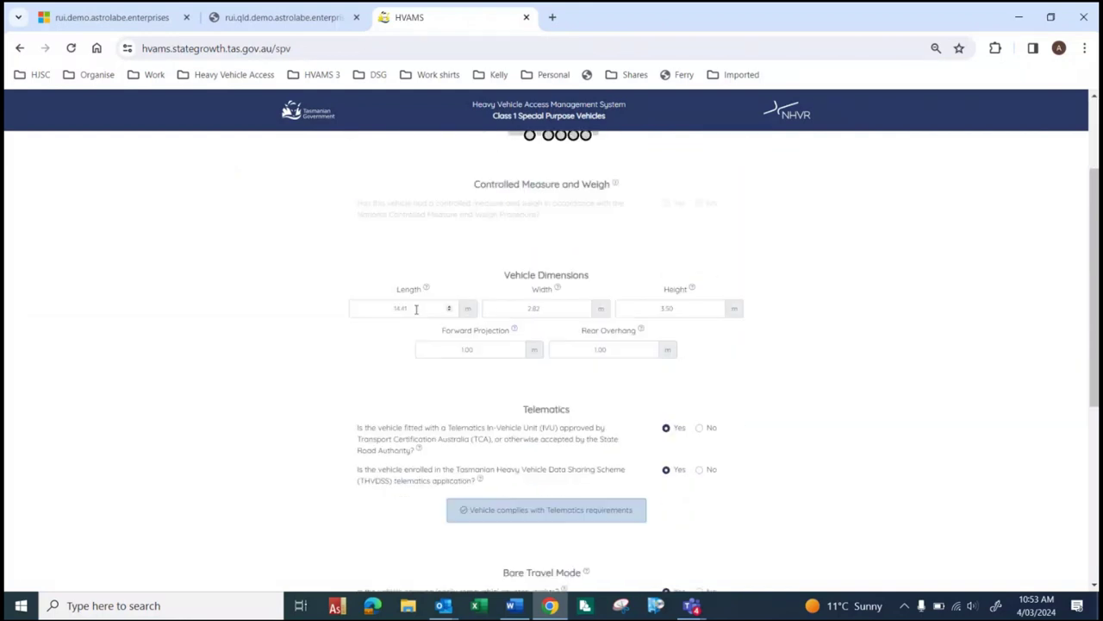
{"action": "scroll", "coordinate": [491, 302], "scroll_direction": "down", "scroll_amount": 3}
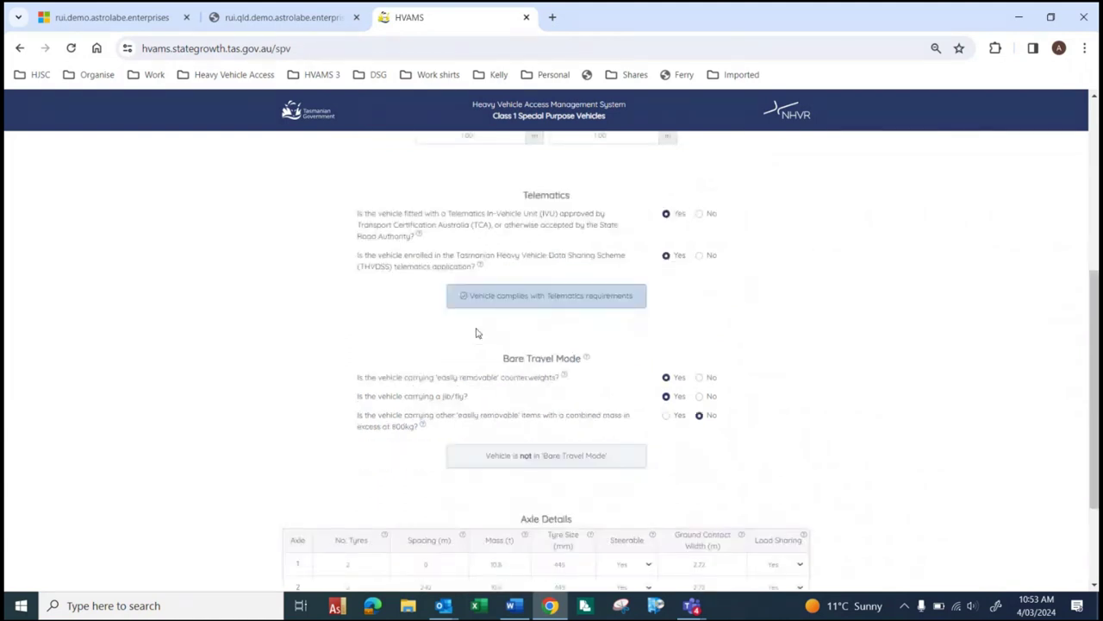
{"action": "scroll", "coordinate": [483, 359], "scroll_direction": "down", "scroll_amount": 2}
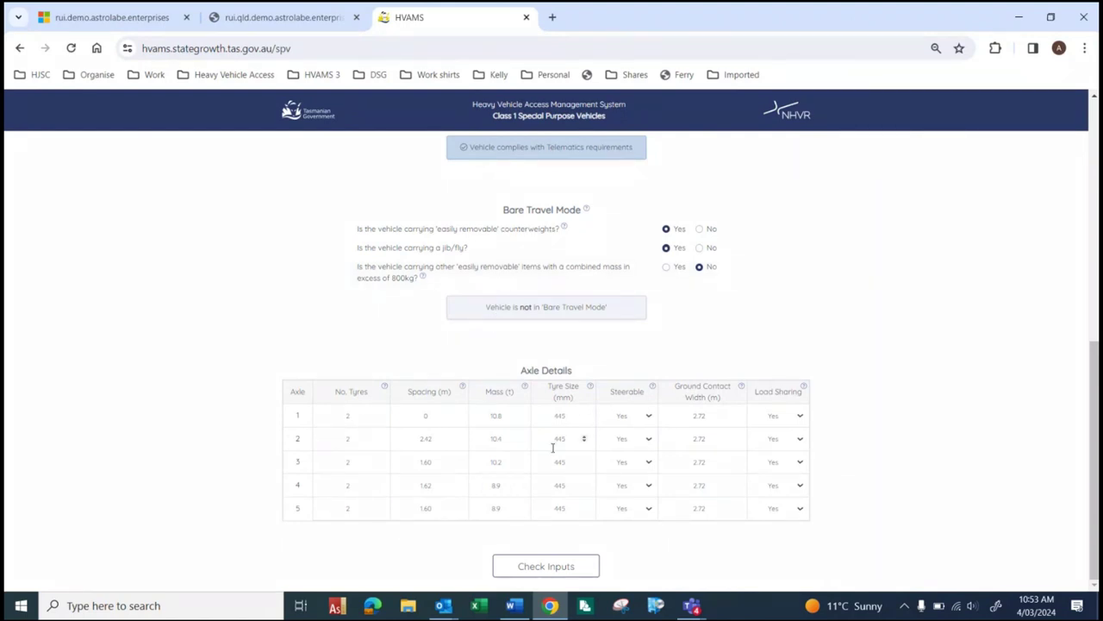
{"action": "left_click", "coordinate": [547, 564]}
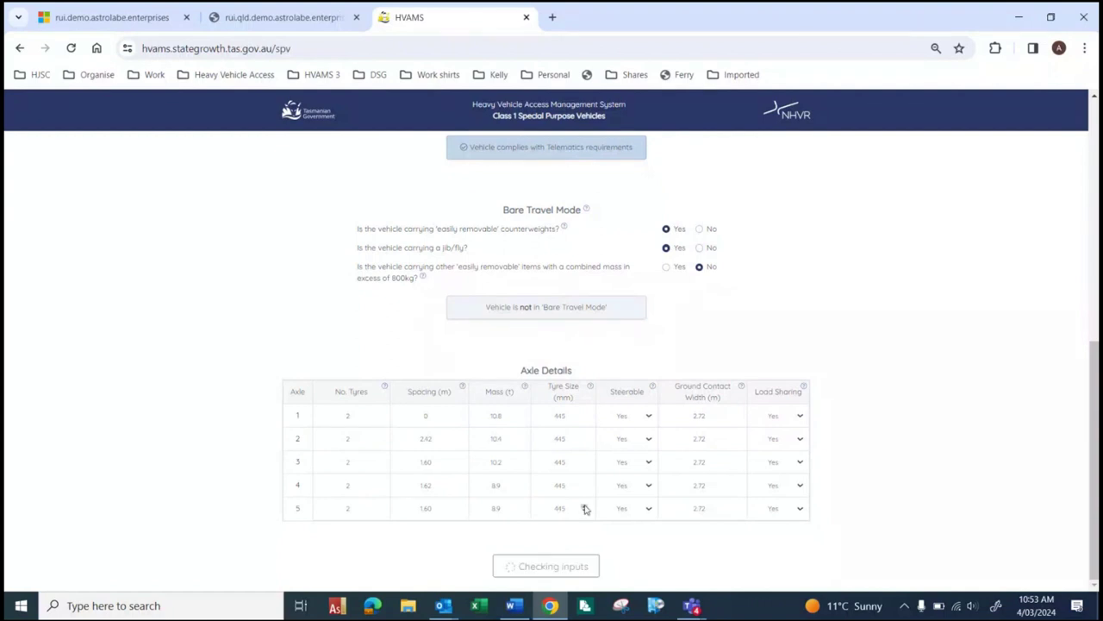
{"action": "scroll", "coordinate": [585, 501], "scroll_direction": "down", "scroll_amount": 1}
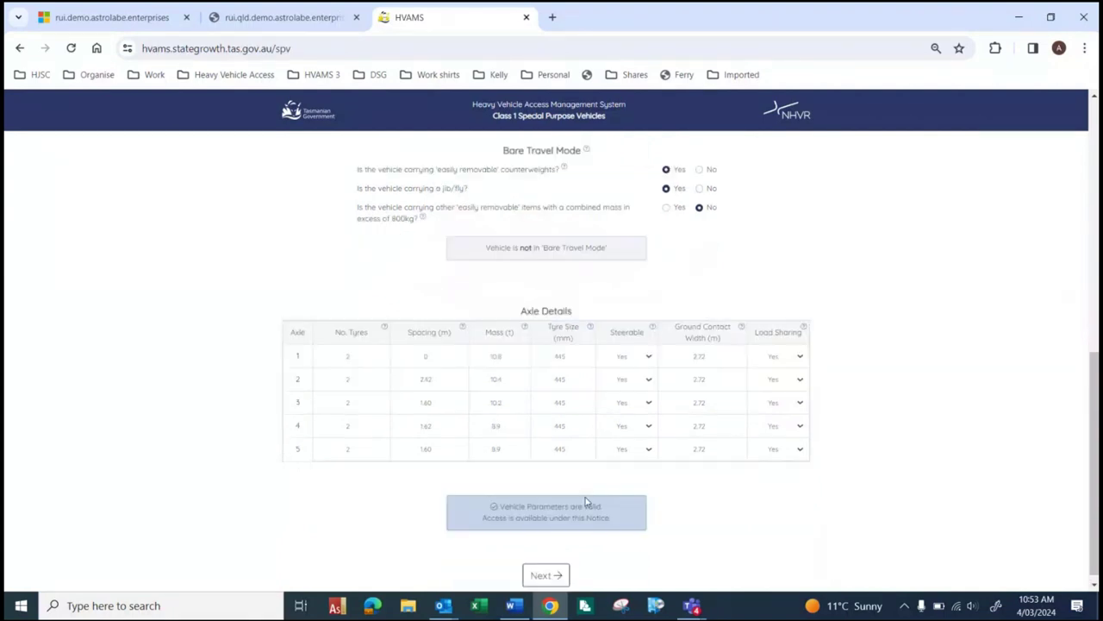
{"action": "left_click", "coordinate": [546, 565]}
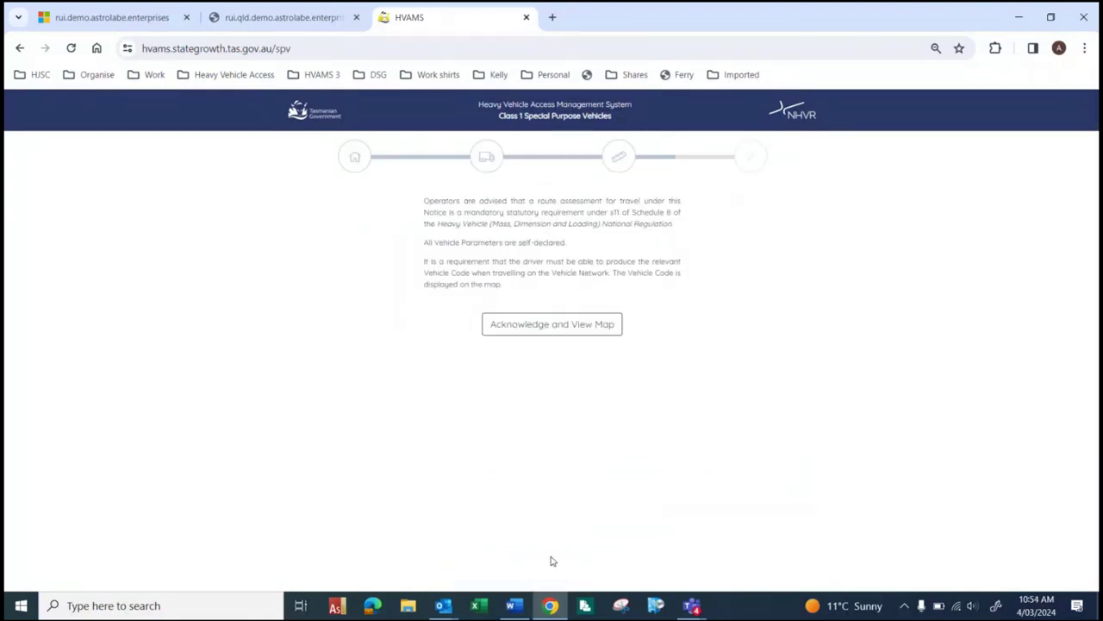
Step: Acknowledge the route assessment and Vehicle Code requirements and display the vehicle network map
{"action": "right_click", "coordinate": [555, 552]}
{"action": "left_click", "coordinate": [486, 445]}
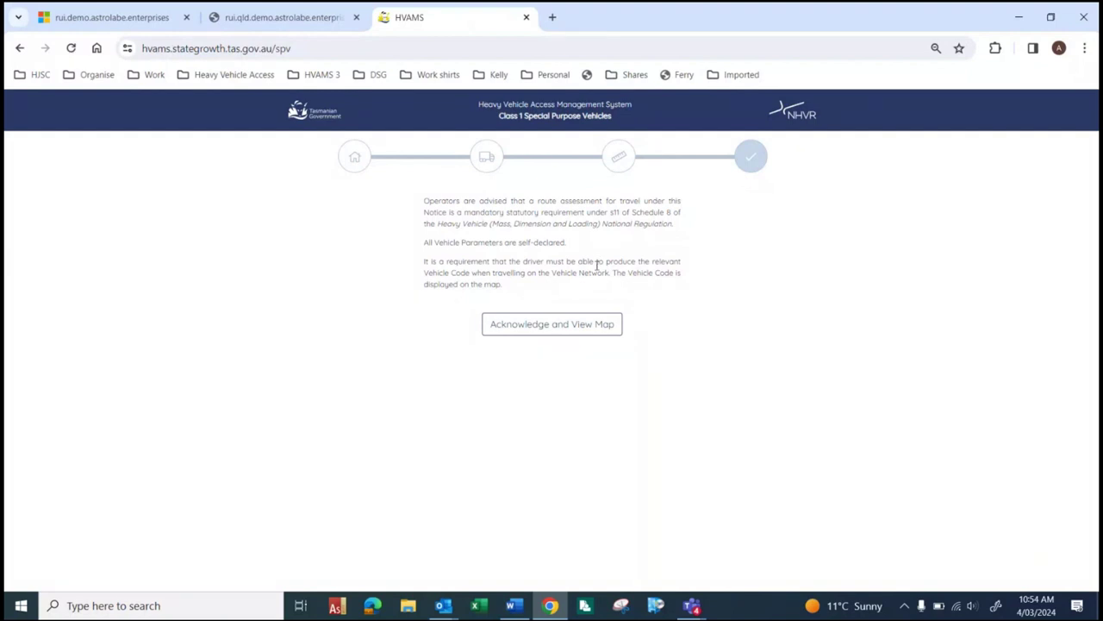
{"action": "left_click", "coordinate": [609, 320]}
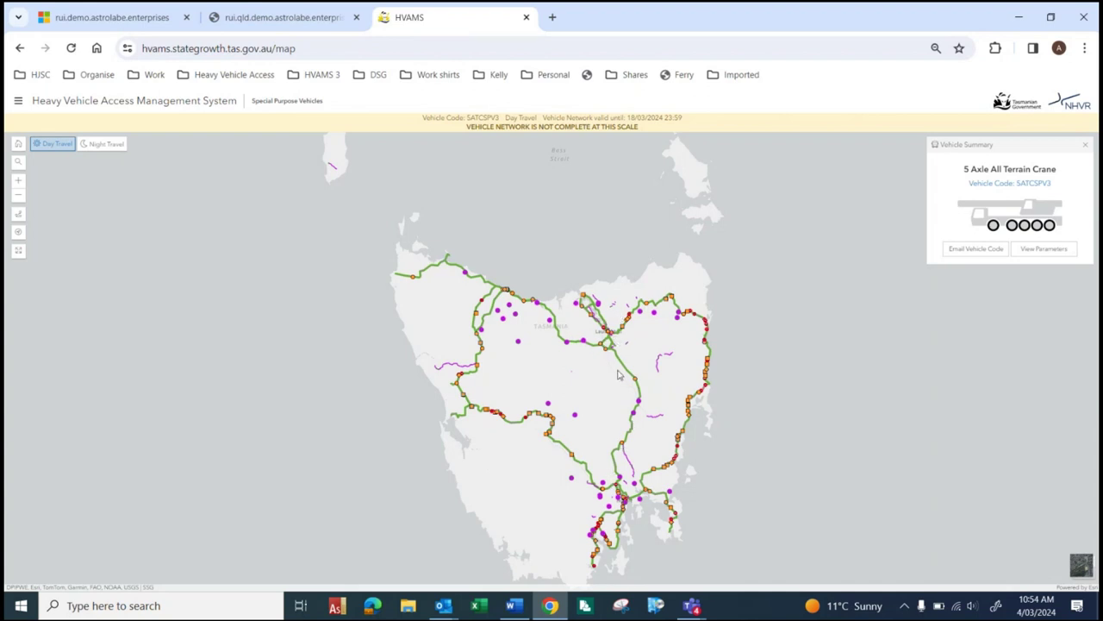
Step: Examine the crane's day travel network around Launceston at different map scales, including its road and structure access markers
{"action": "scroll", "coordinate": [608, 337], "scroll_direction": "up", "scroll_amount": 2}
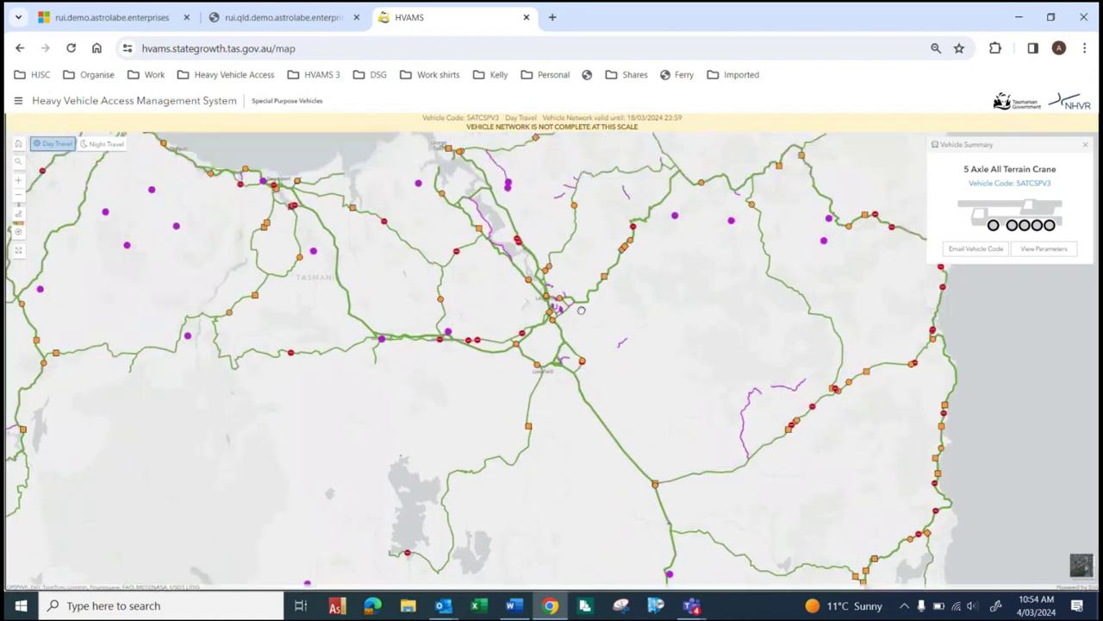
{"action": "scroll", "coordinate": [581, 317], "scroll_direction": "up", "scroll_amount": 4}
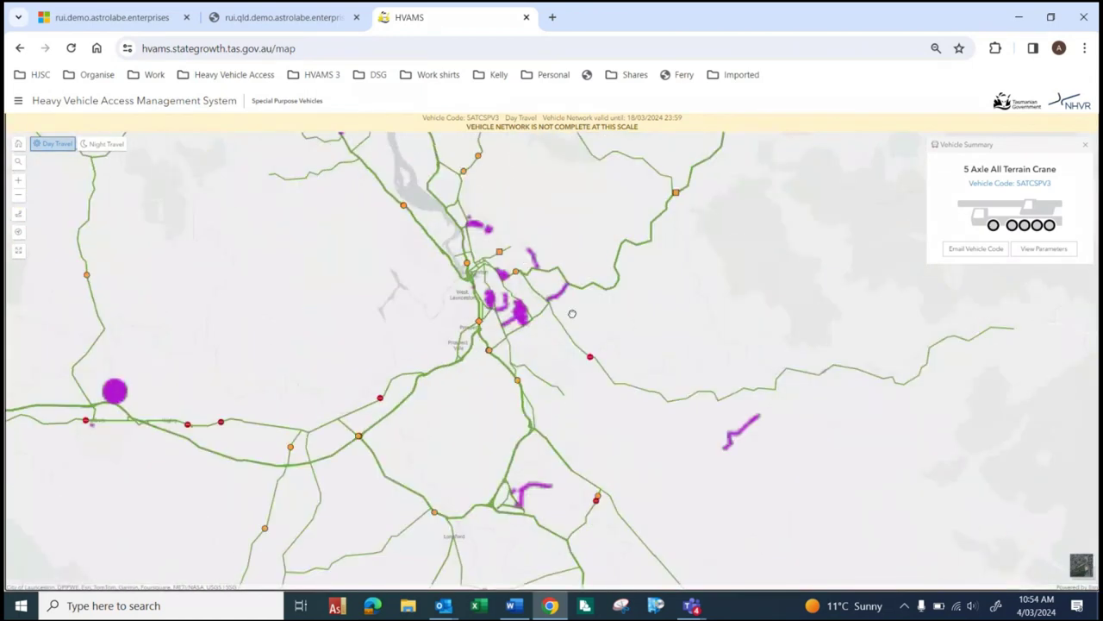
{"action": "scroll", "coordinate": [484, 272], "scroll_direction": "up", "scroll_amount": 2}
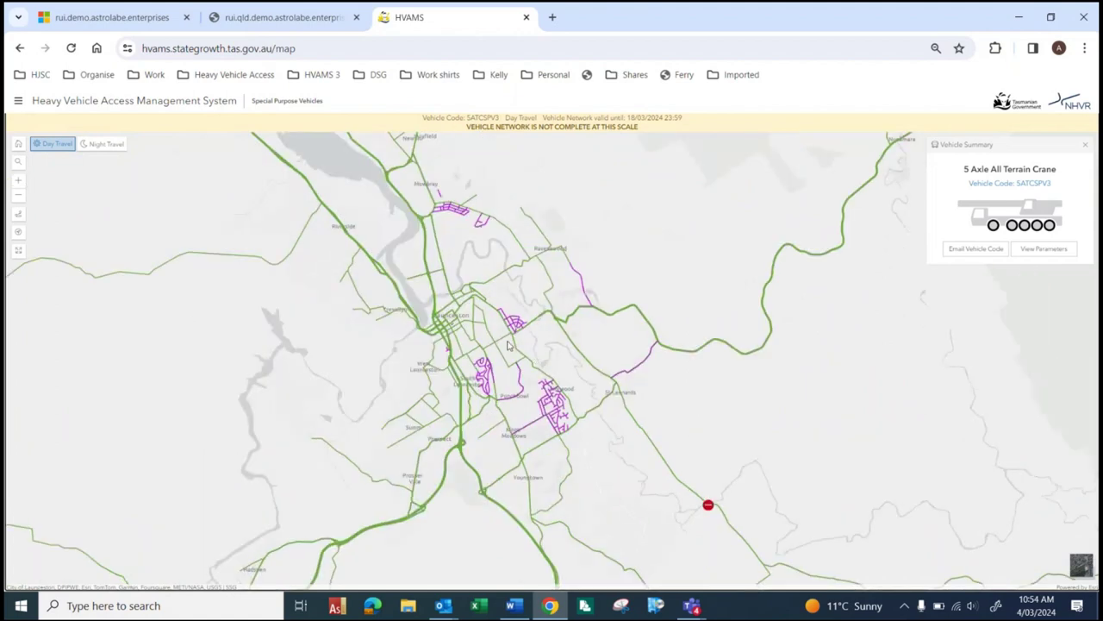
{"action": "scroll", "coordinate": [475, 344], "scroll_direction": "up", "scroll_amount": 1}
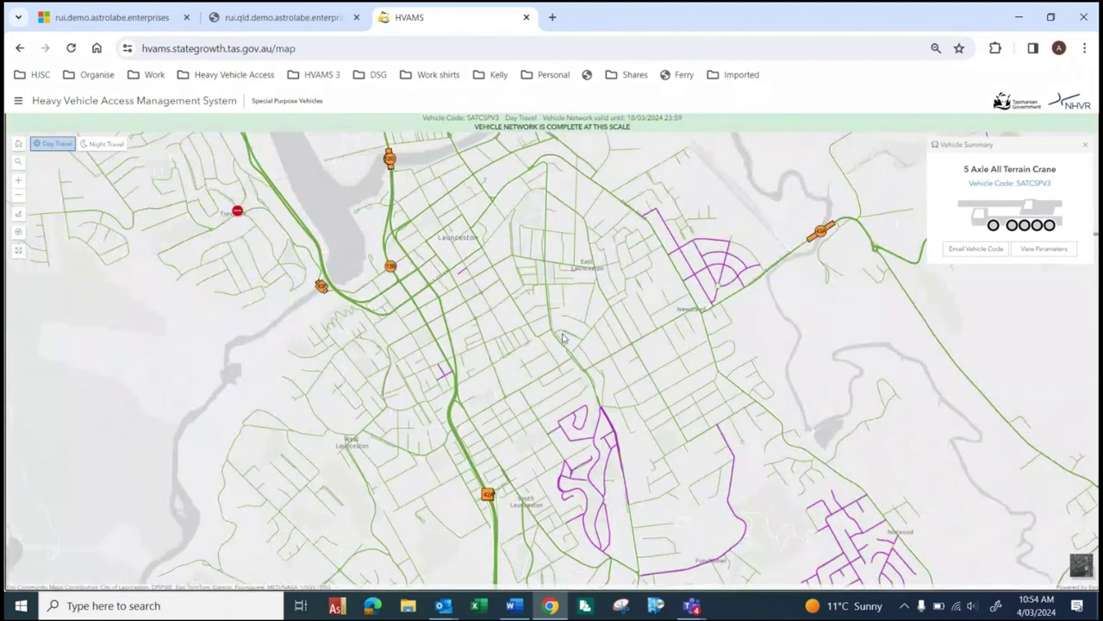
{"action": "scroll", "coordinate": [505, 296], "scroll_direction": "up", "scroll_amount": 1}
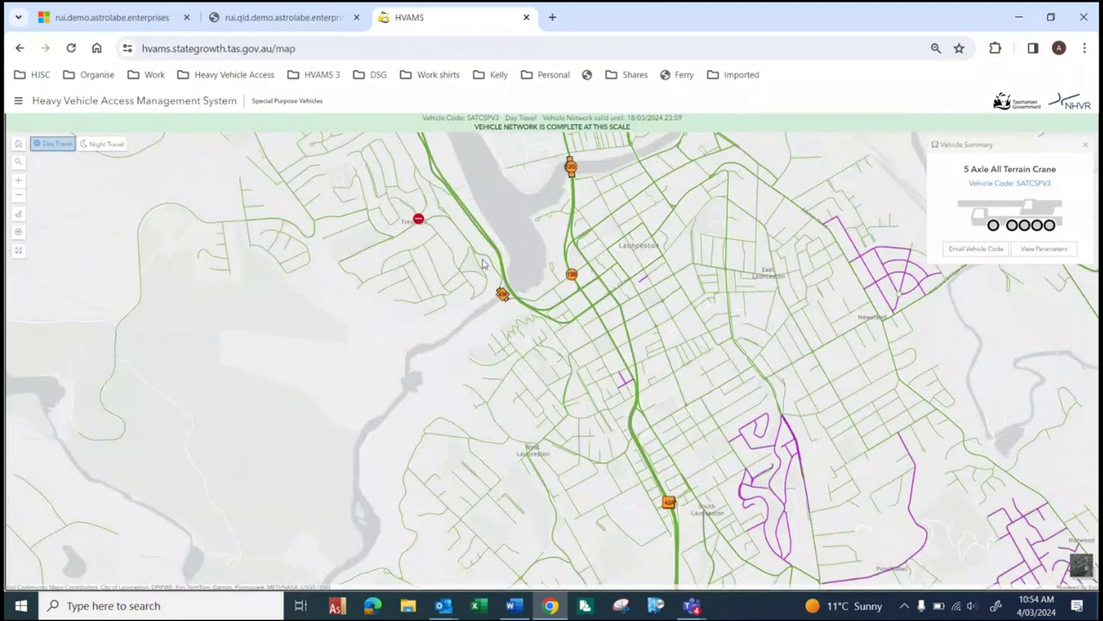
{"action": "mouse_move", "coordinate": [483, 254]}
{"action": "left_mouse_down"}
{"action": "mouse_move", "coordinate": [452, 328]}
{"action": "mouse_move", "coordinate": [476, 270]}
{"action": "left_mouse_up"}
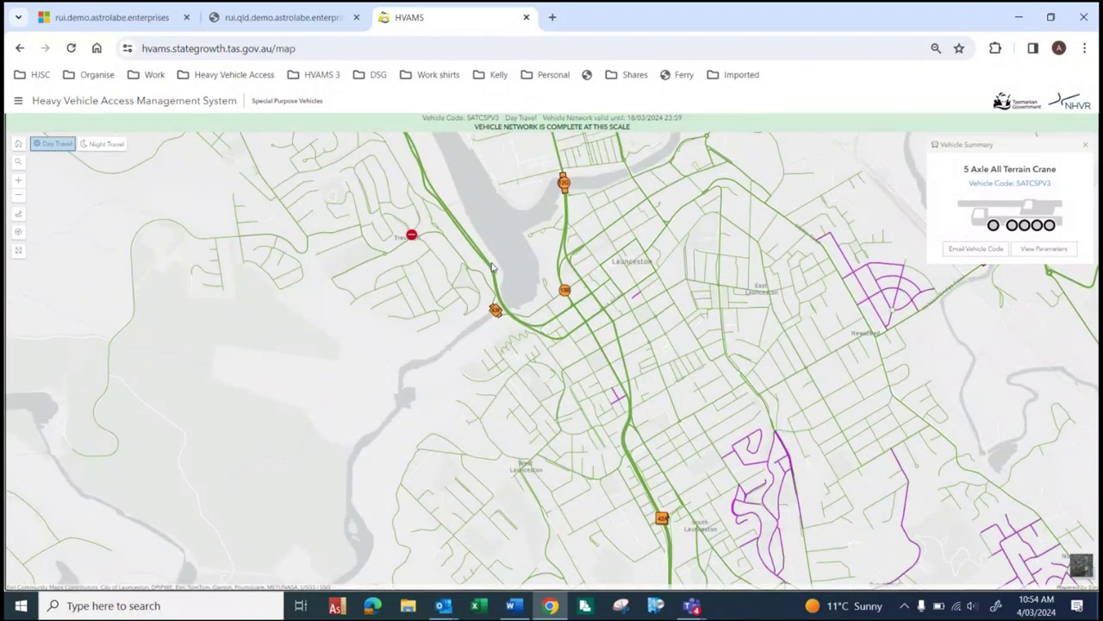
{"action": "scroll", "coordinate": [368, 273], "scroll_direction": "down", "scroll_amount": 2}
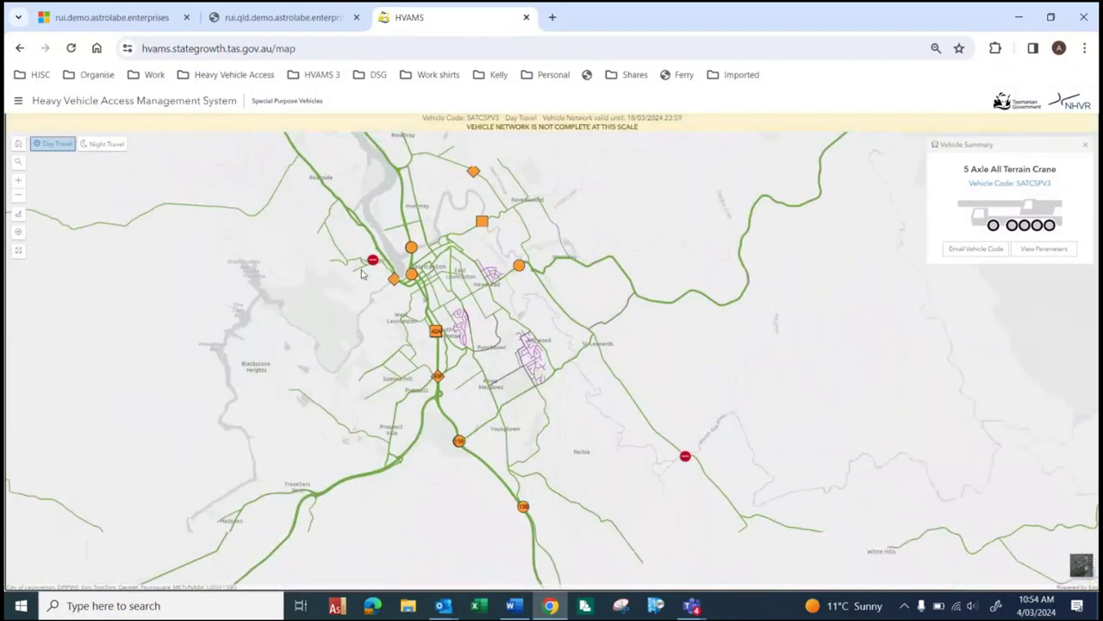
{"action": "scroll", "coordinate": [371, 259], "scroll_direction": "down", "scroll_amount": 2}
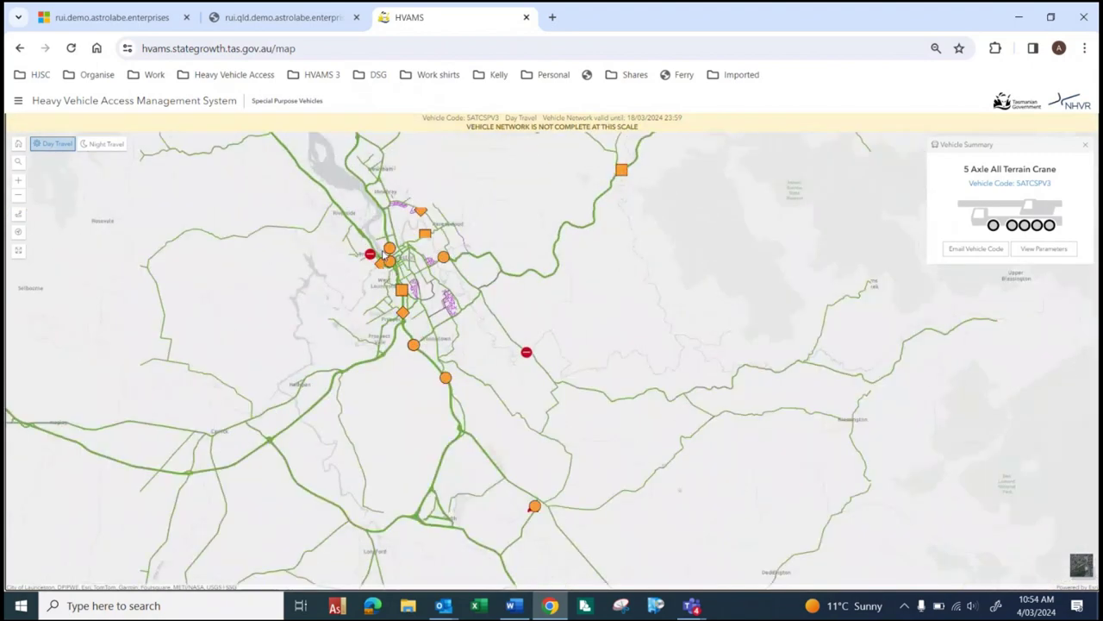
{"action": "scroll", "coordinate": [382, 250], "scroll_direction": "up", "scroll_amount": 5}
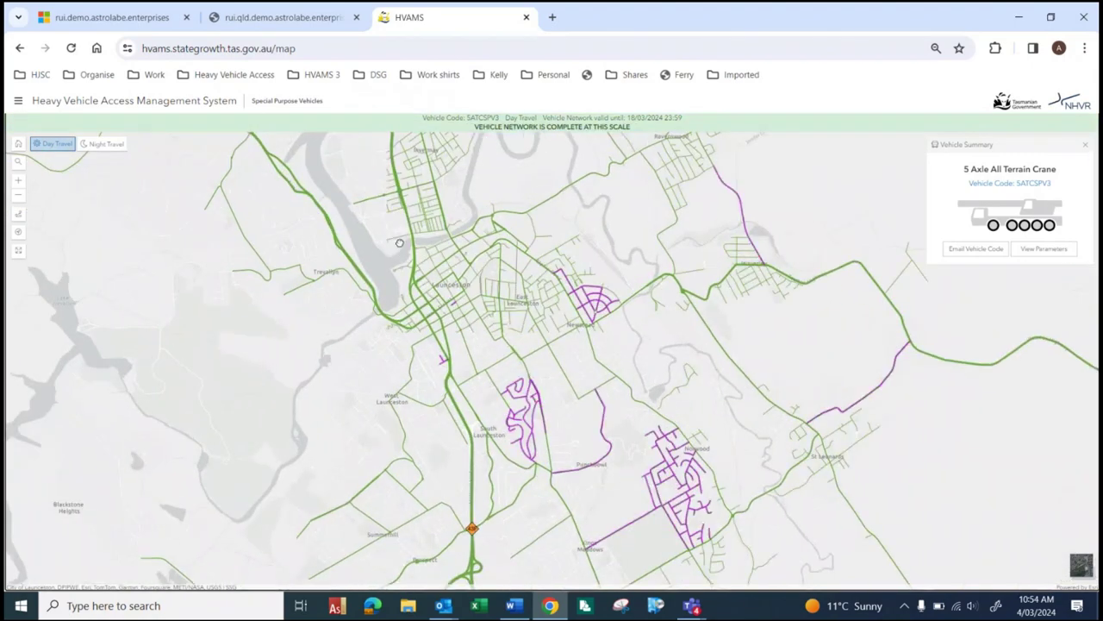
Step: Read the access condition and accompanying vehicle details of the 685 Charlelower Bridge near central Launceston, and close its details
{"action": "scroll", "coordinate": [399, 243], "scroll_direction": "up", "scroll_amount": 3}
{"action": "left_click_drag", "start_coordinate": [351, 256], "coordinate": [426, 242]}
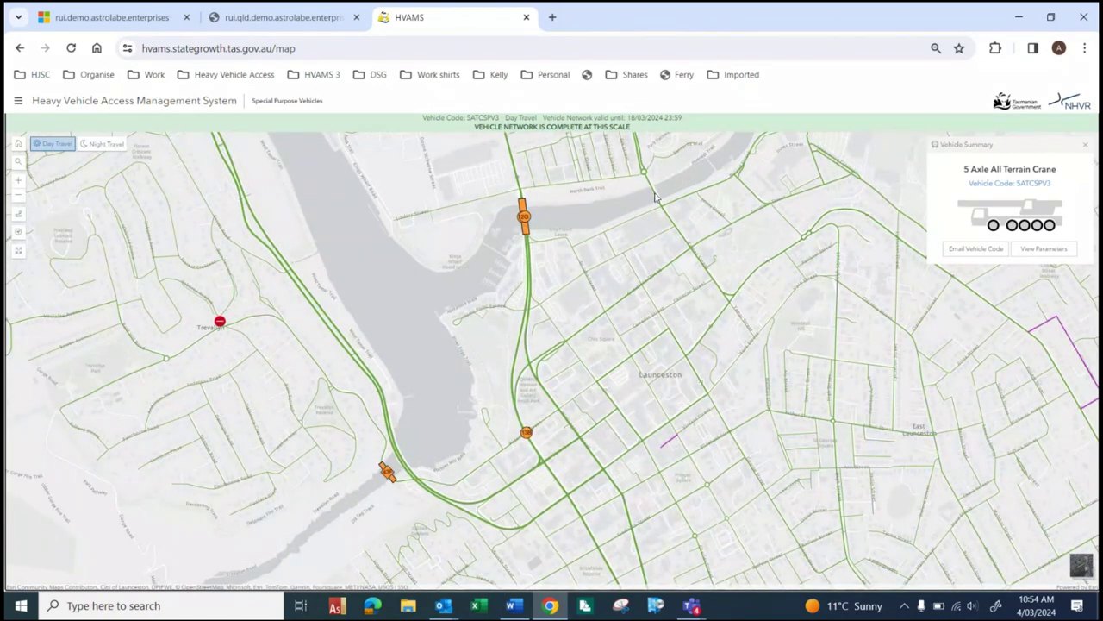
{"action": "scroll", "coordinate": [591, 210], "scroll_direction": "up", "scroll_amount": 2}
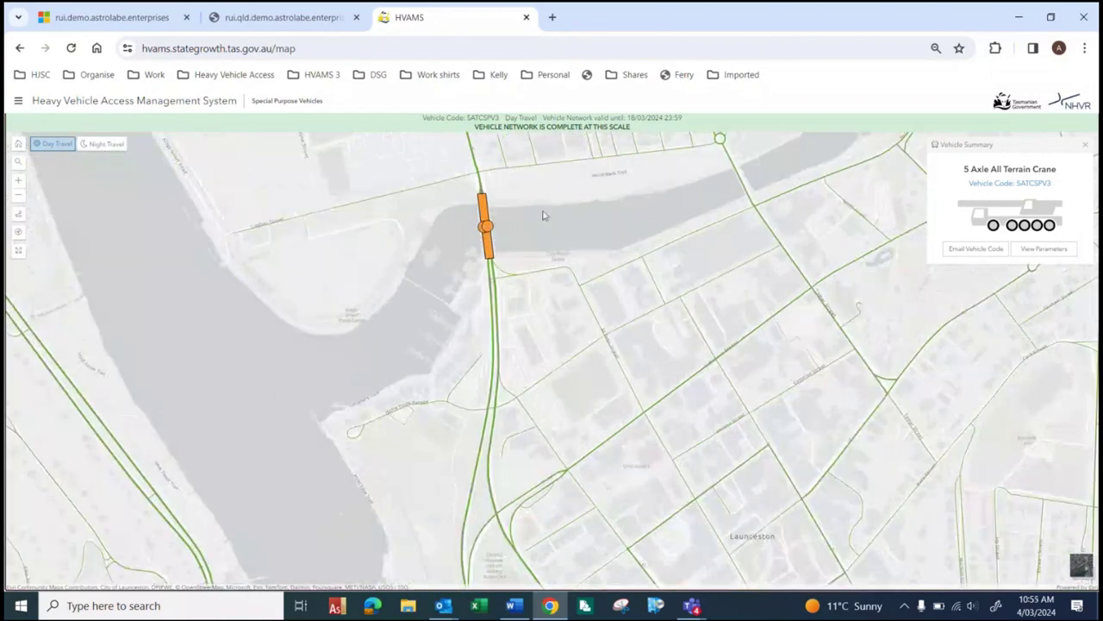
{"action": "scroll", "coordinate": [506, 219], "scroll_direction": "up", "scroll_amount": 1}
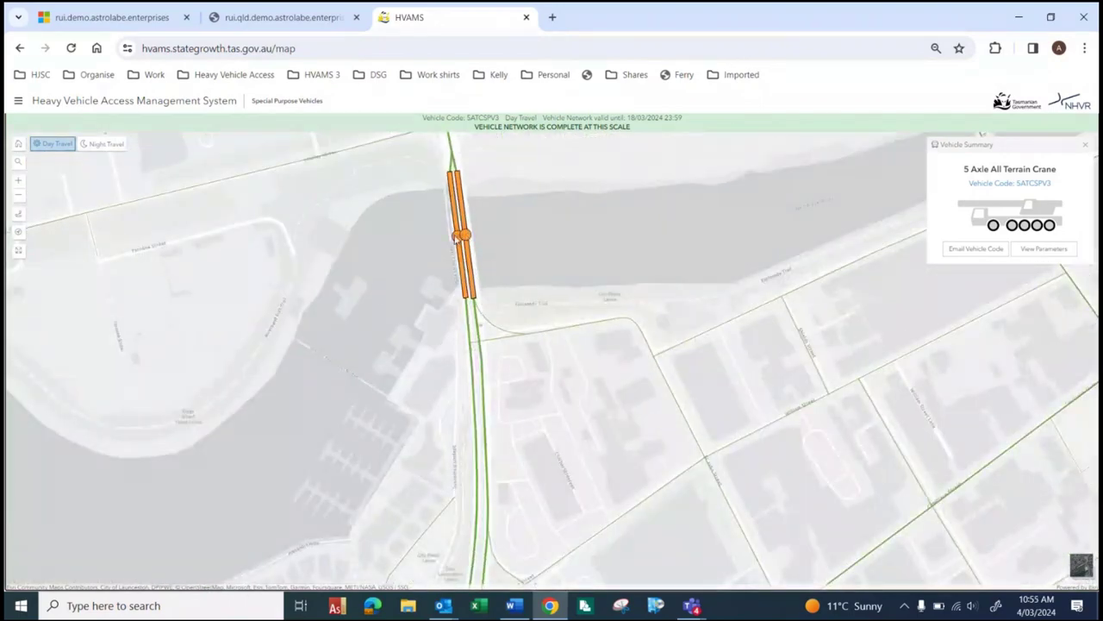
{"action": "scroll", "coordinate": [460, 238], "scroll_direction": "up", "scroll_amount": 1}
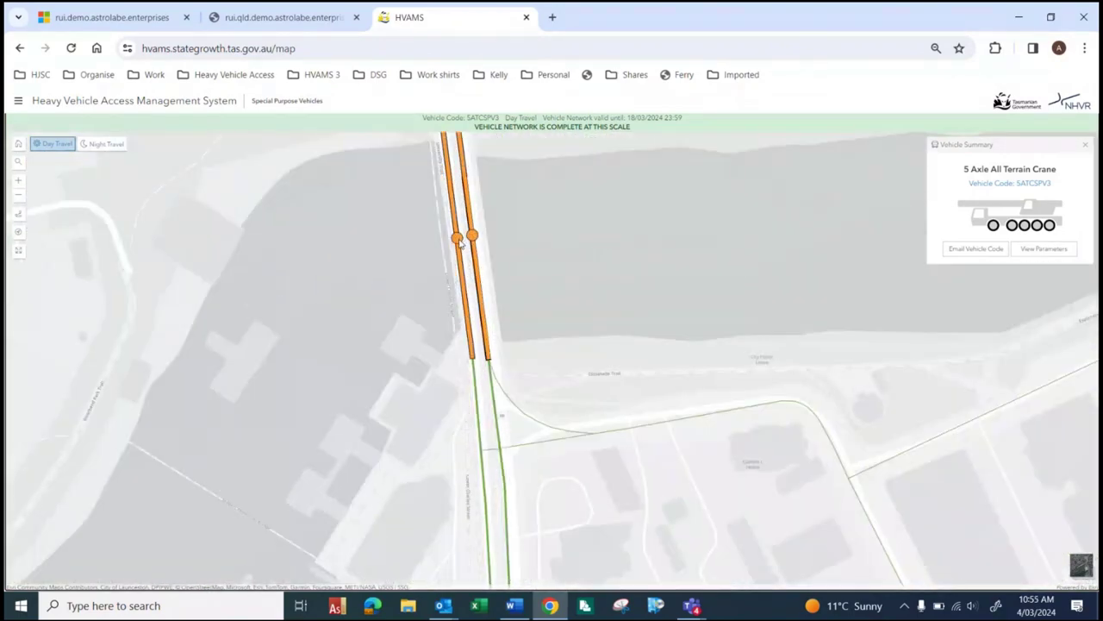
{"action": "left_click", "coordinate": [392, 249]}
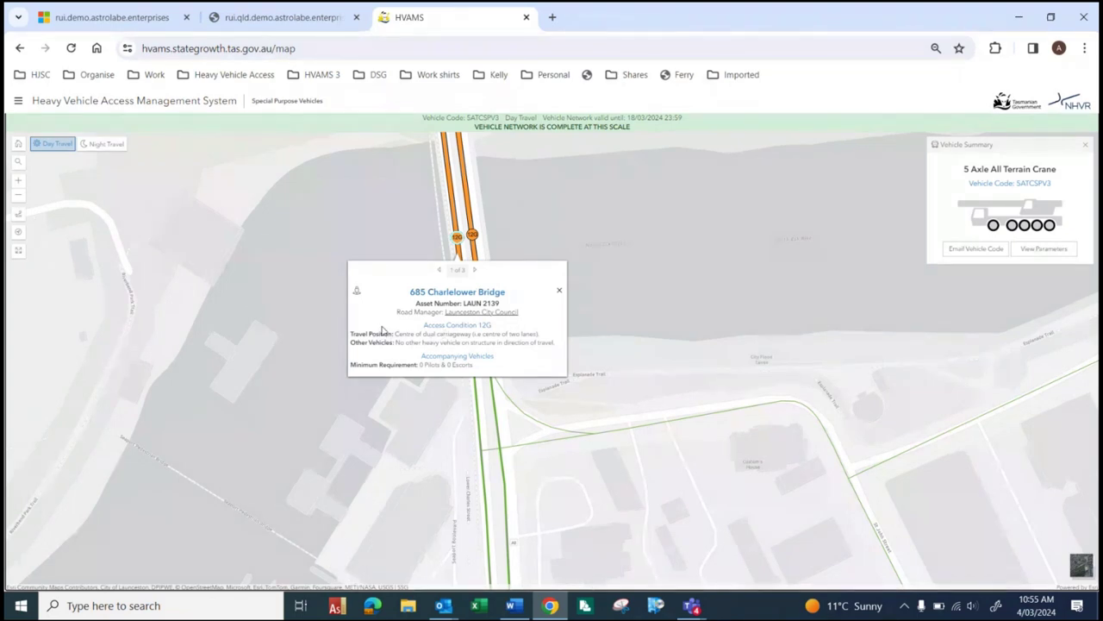
{"action": "left_click", "coordinate": [560, 291]}
Step: Read the access details of the restricted Gorge-Osborne Road 118 Bridge in Trevallyn, and close them
{"action": "scroll", "coordinate": [440, 270], "scroll_direction": "down", "scroll_amount": 5}
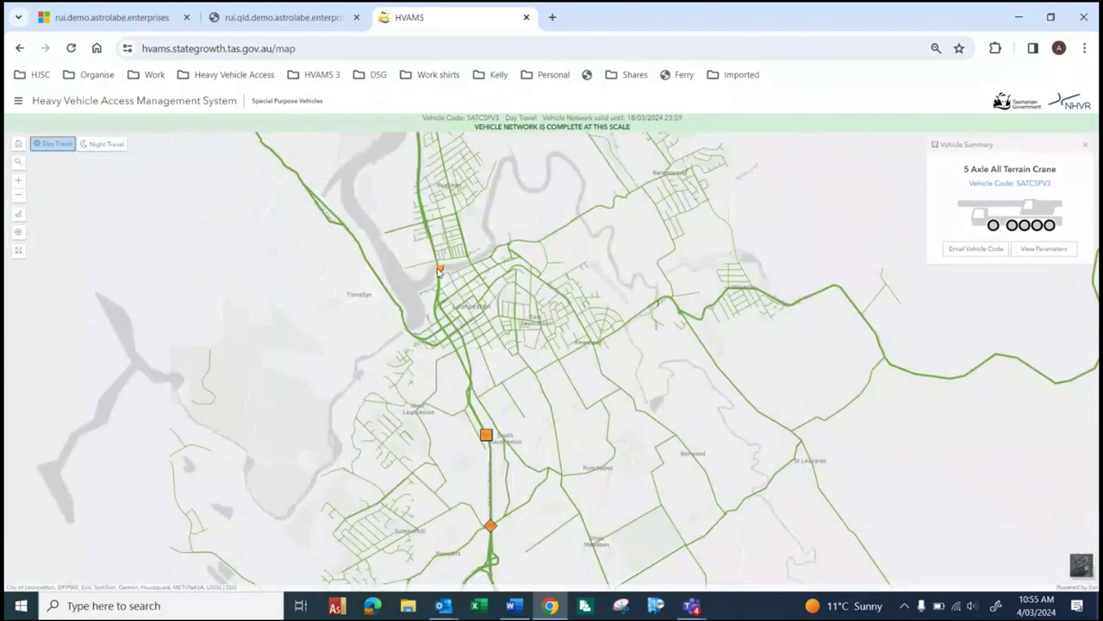
{"action": "scroll", "coordinate": [440, 270], "scroll_direction": "up", "scroll_amount": 2}
{"action": "scroll", "coordinate": [389, 323], "scroll_direction": "up", "scroll_amount": 2}
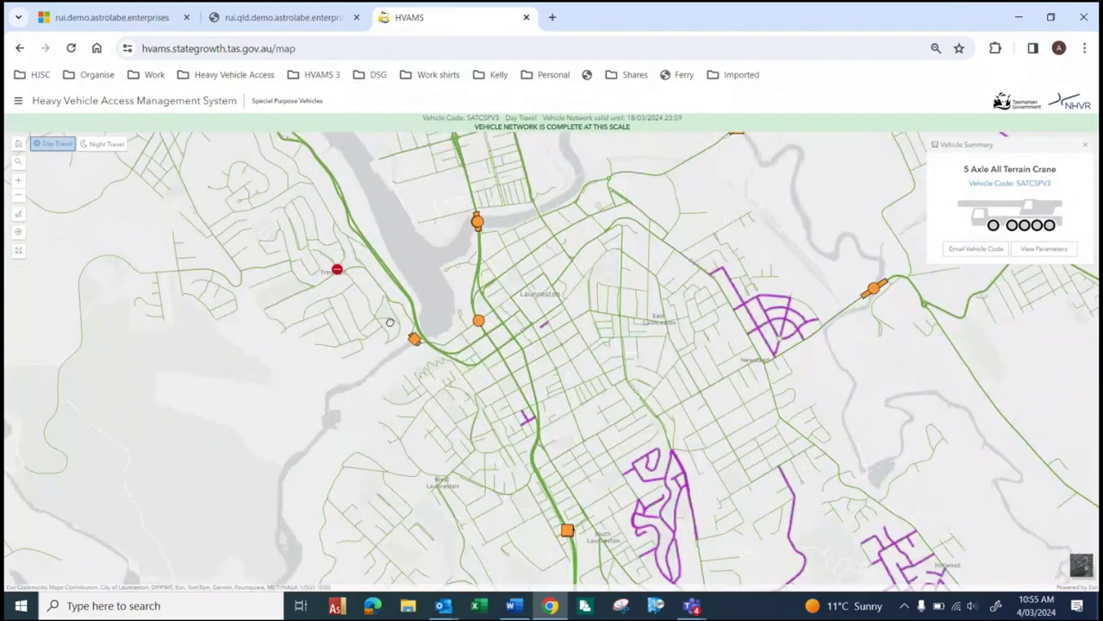
{"action": "scroll", "coordinate": [364, 293], "scroll_direction": "up", "scroll_amount": 5}
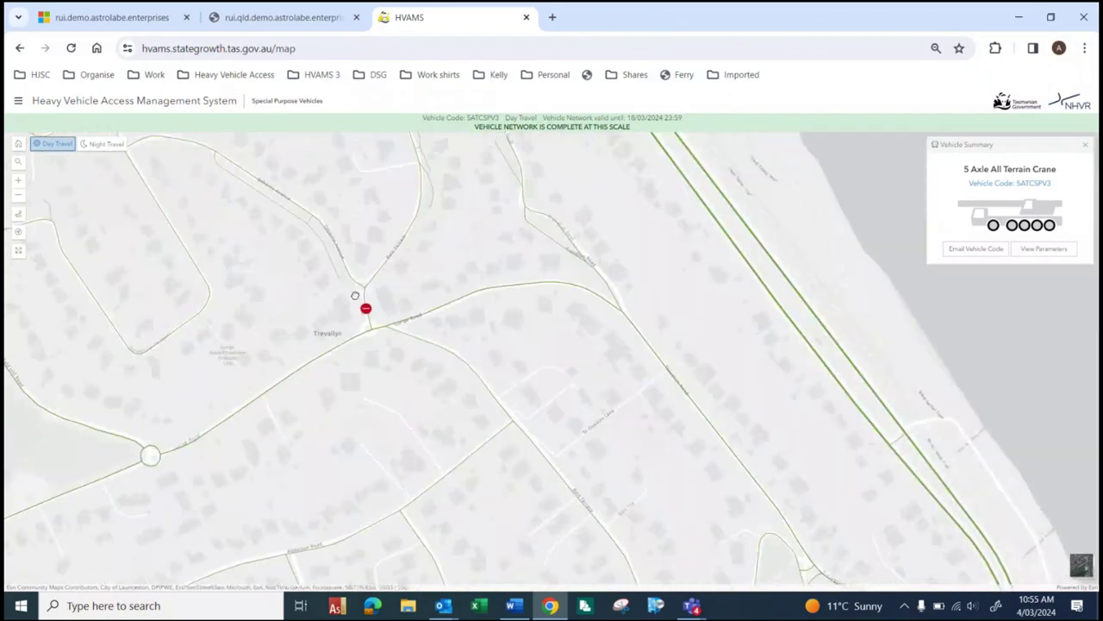
{"action": "scroll", "coordinate": [373, 313], "scroll_direction": "up", "scroll_amount": 1}
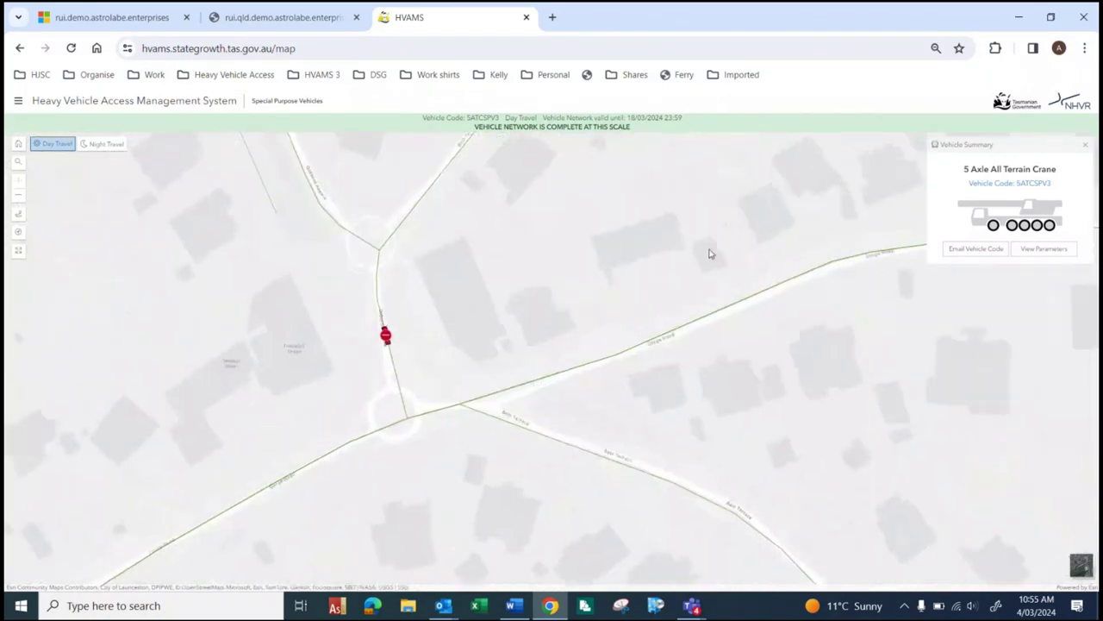
{"action": "left_click", "coordinate": [386, 336]}
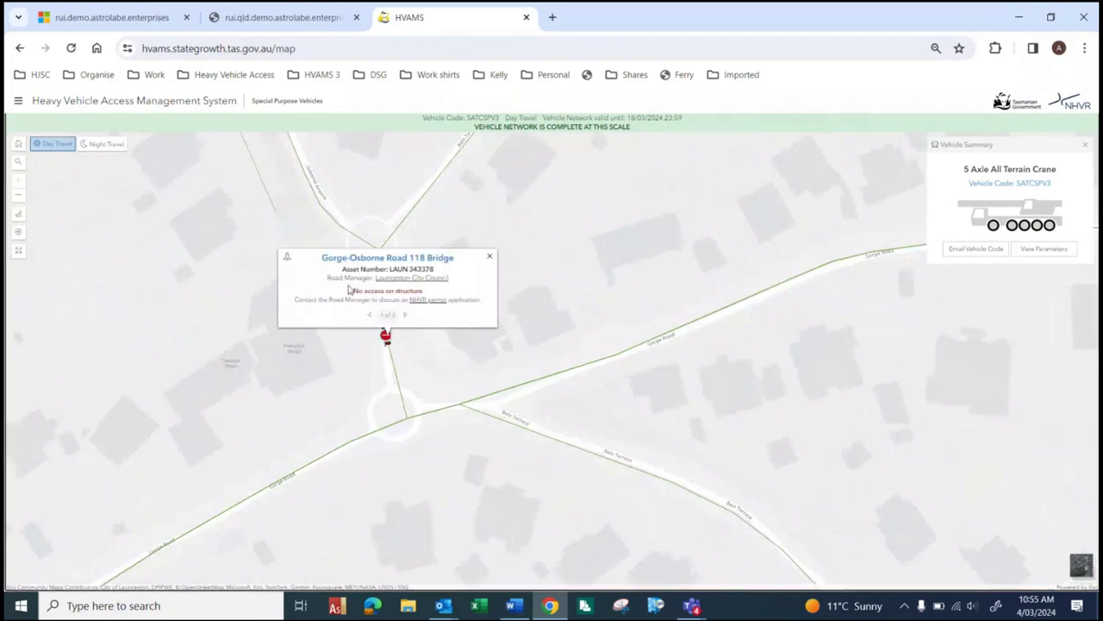
{"action": "left_click", "coordinate": [490, 256]}
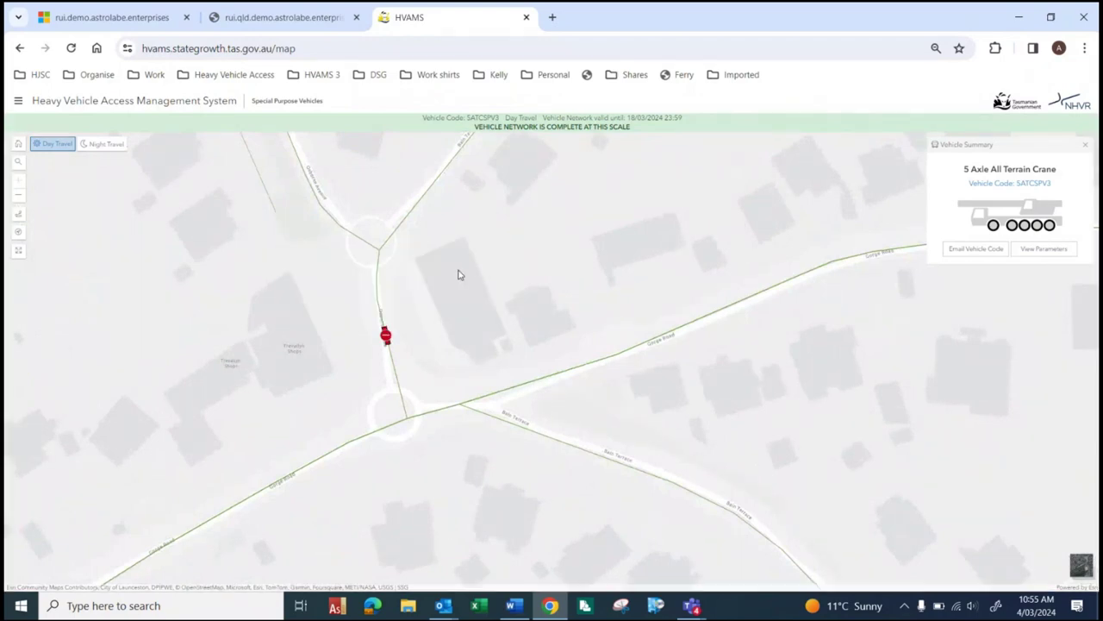
Step: Examine the roads and structure markers around Trevallyn and western Launceston, including alternative ways around the restricted bridge
{"action": "scroll", "coordinate": [460, 274], "scroll_direction": "down", "scroll_amount": 5}
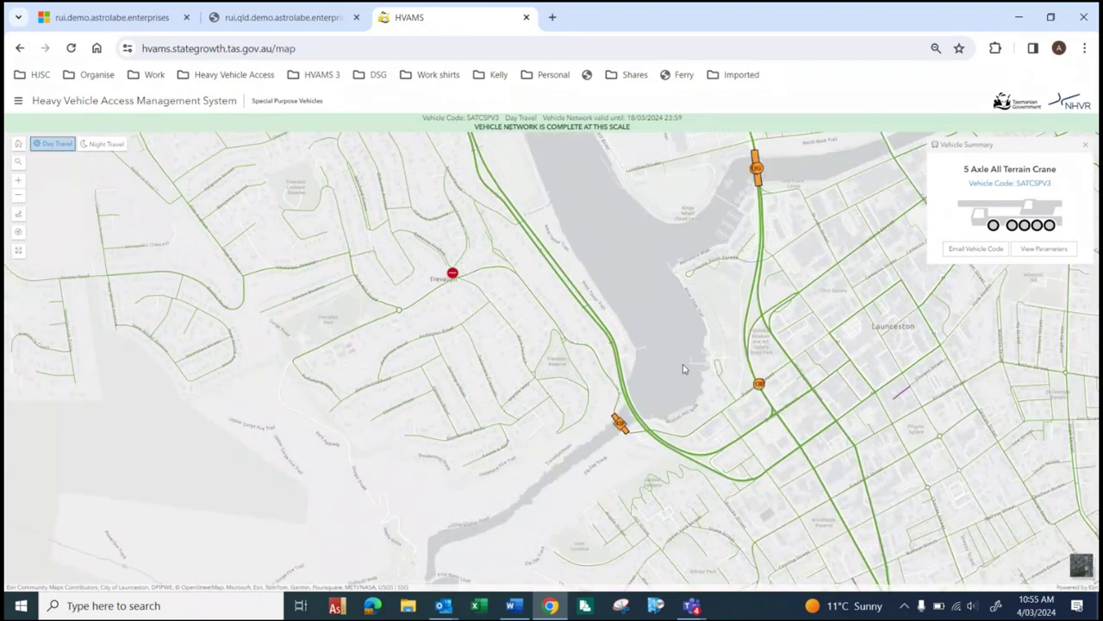
{"action": "left_click_drag", "start_coordinate": [539, 279], "coordinate": [528, 350]}
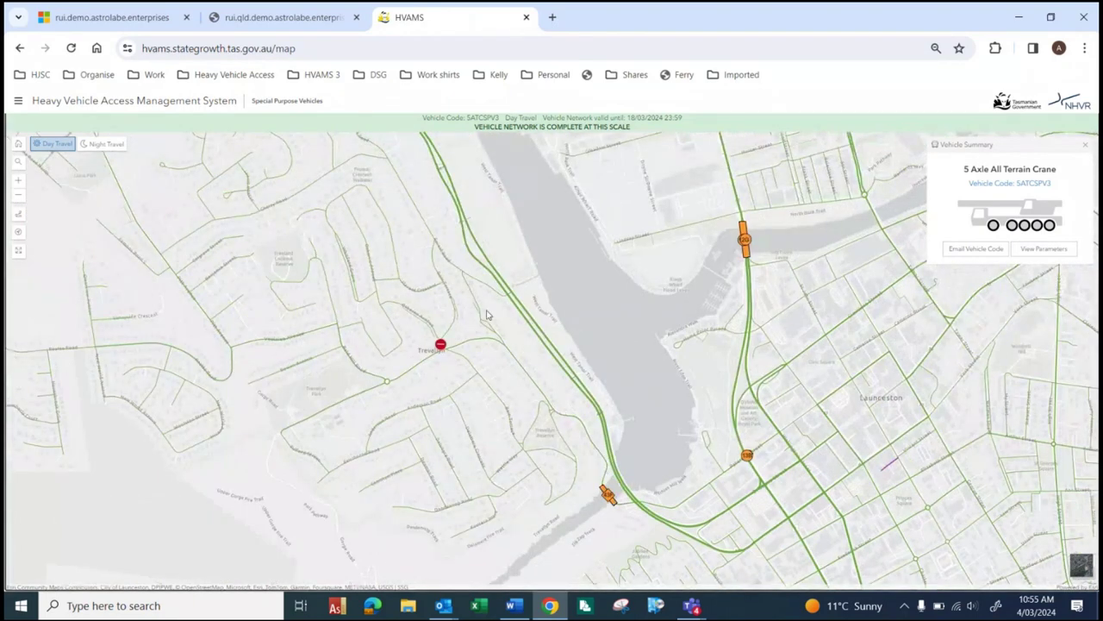
{"action": "left_click_drag", "start_coordinate": [613, 349], "coordinate": [566, 290]}
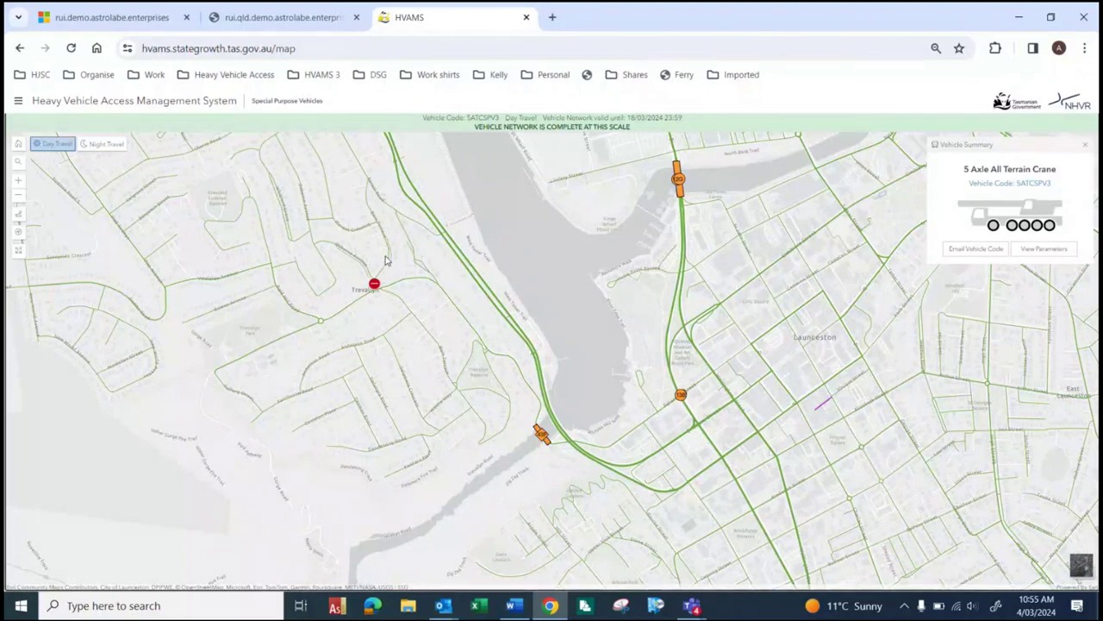
{"action": "scroll", "coordinate": [386, 260], "scroll_direction": "down", "scroll_amount": 3}
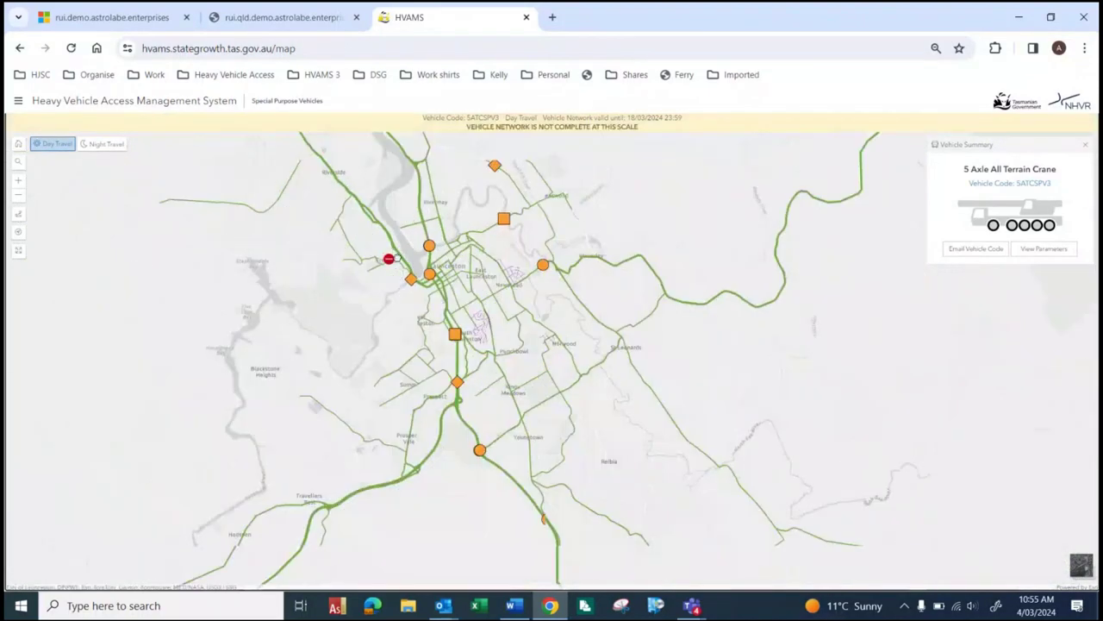
Step: Examine the network on Tasmania's east coast around St Helens, including its restricted roads and structures, at different map scales
{"action": "scroll", "coordinate": [397, 258], "scroll_direction": "down", "scroll_amount": 4}
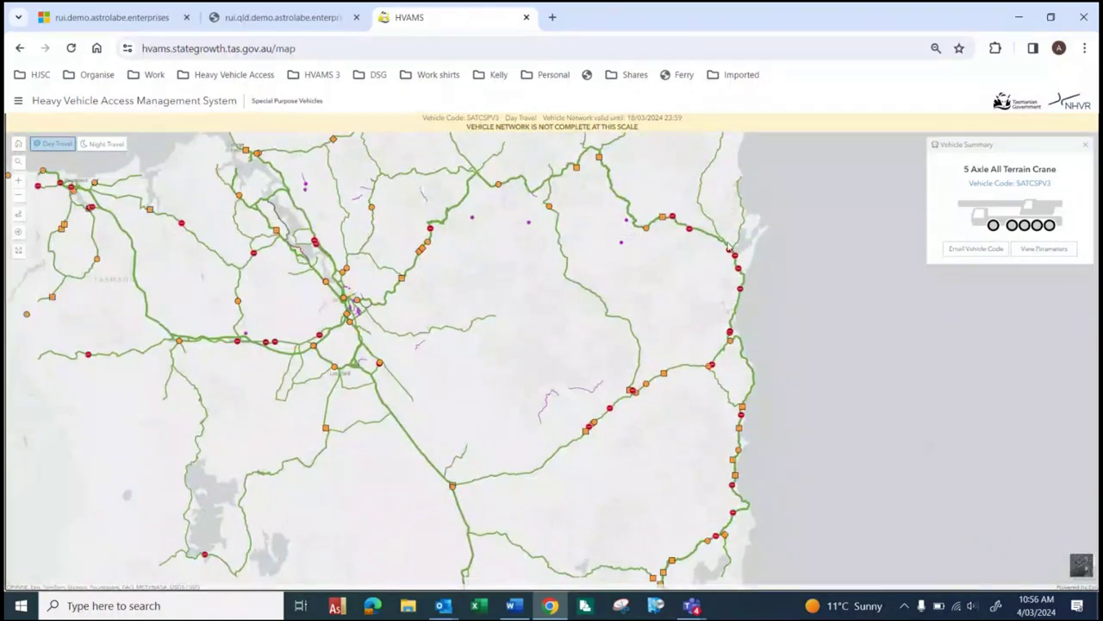
{"action": "scroll", "coordinate": [757, 249], "scroll_direction": "up", "scroll_amount": 2}
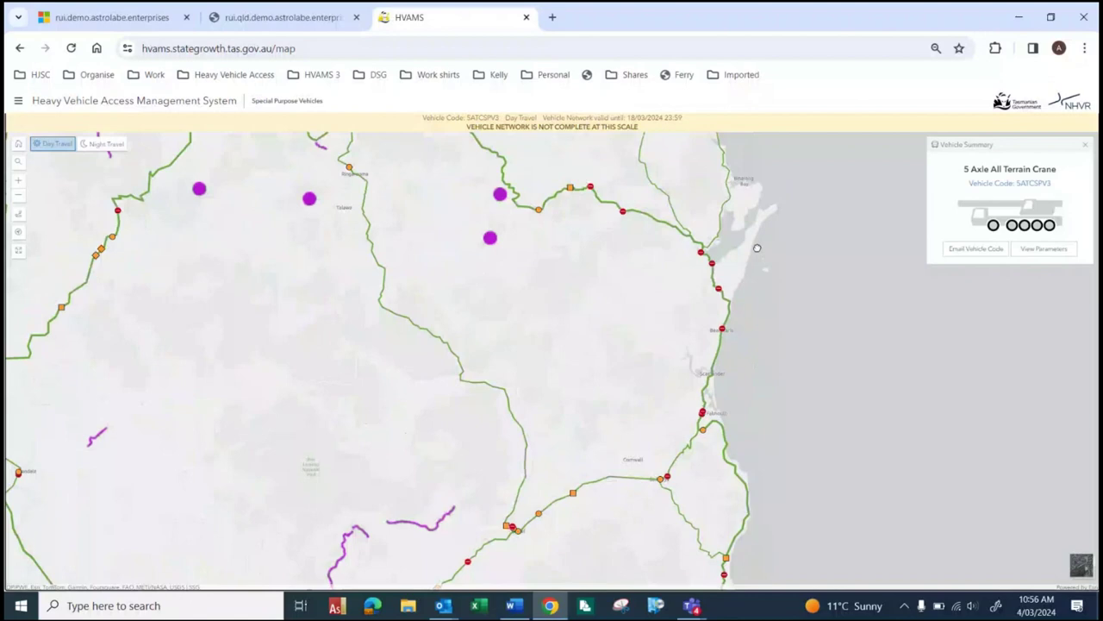
{"action": "scroll", "coordinate": [757, 248], "scroll_direction": "up", "scroll_amount": 3}
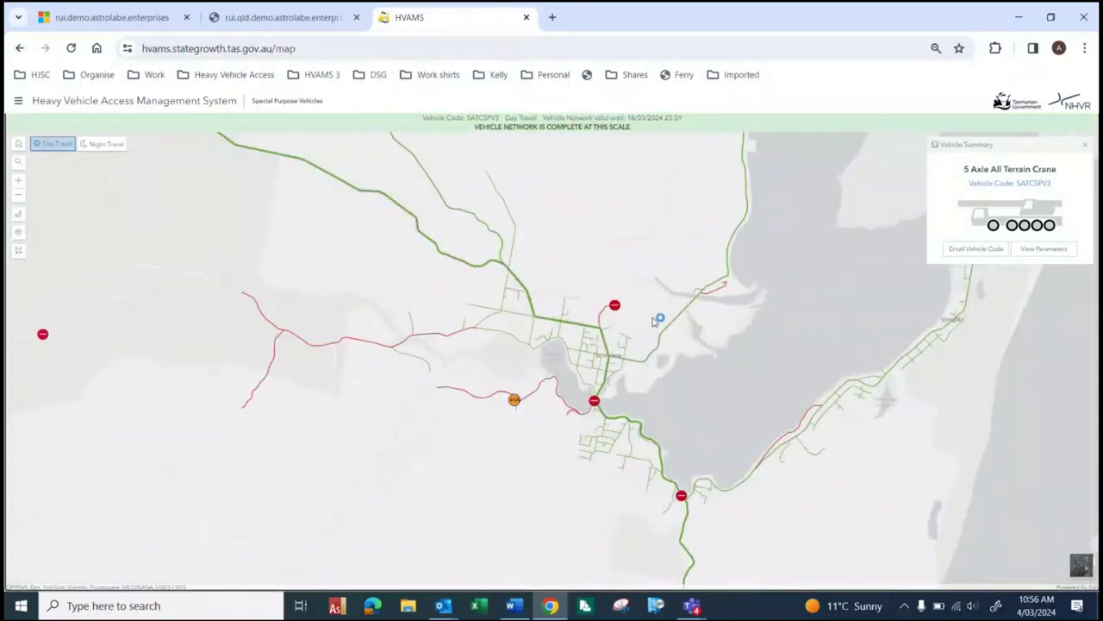
{"action": "left_click_drag", "start_coordinate": [654, 322], "coordinate": [667, 273]}
{"action": "scroll", "coordinate": [675, 258], "scroll_direction": "up", "scroll_amount": 2}
{"action": "scroll", "coordinate": [655, 254], "scroll_direction": "up", "scroll_amount": 2}
{"action": "scroll", "coordinate": [667, 273], "scroll_direction": "down", "scroll_amount": 2}
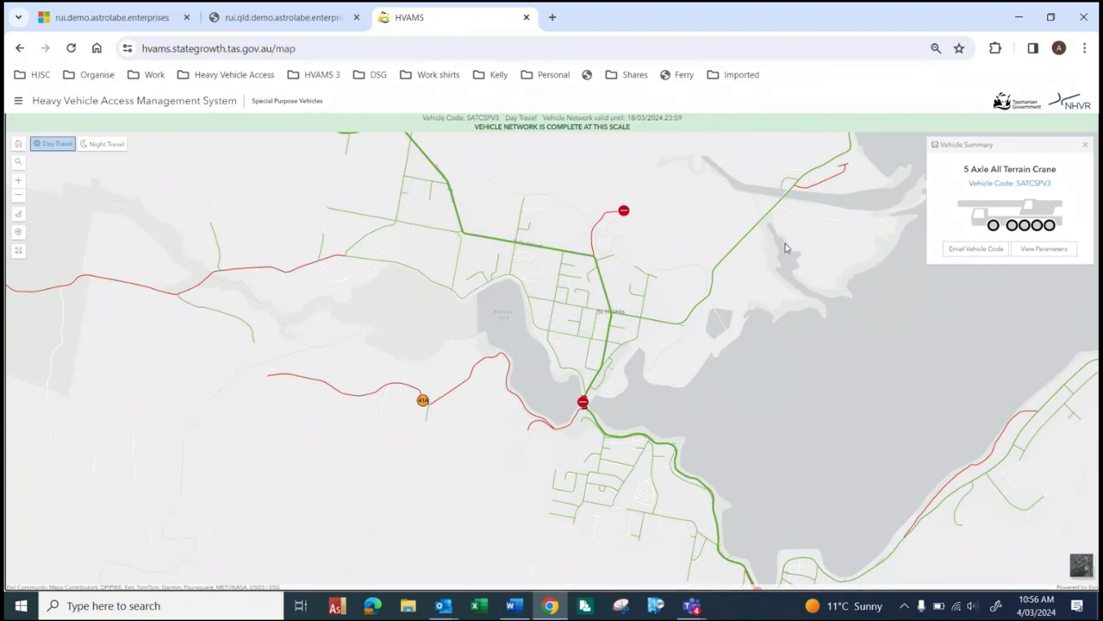
{"action": "scroll", "coordinate": [798, 245], "scroll_direction": "down", "scroll_amount": 2}
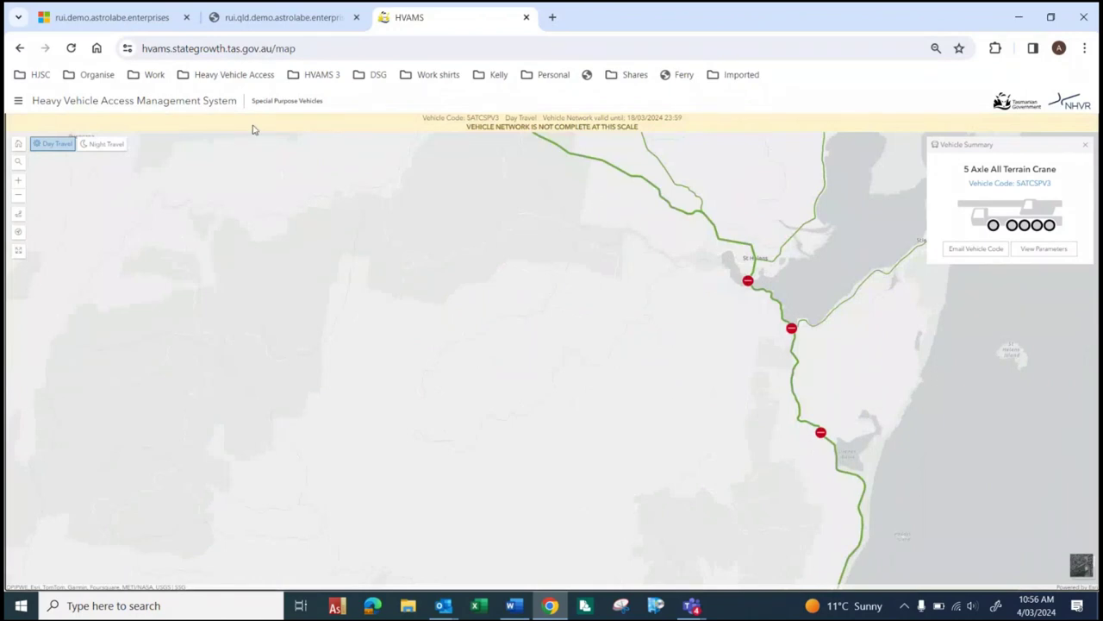
{"action": "scroll", "coordinate": [365, 190], "scroll_direction": "down", "scroll_amount": 3}
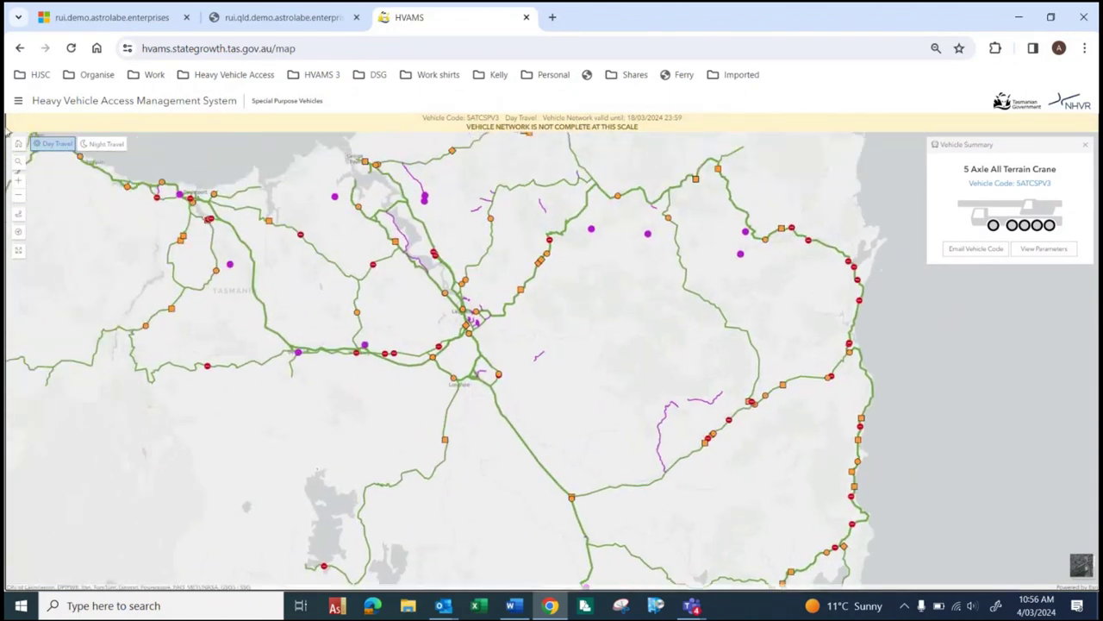
Step: Open the advisory layers and turn on structure clearances, acknowledging the low clearance information up to 3.5 m
{"action": "left_click", "coordinate": [18, 100]}
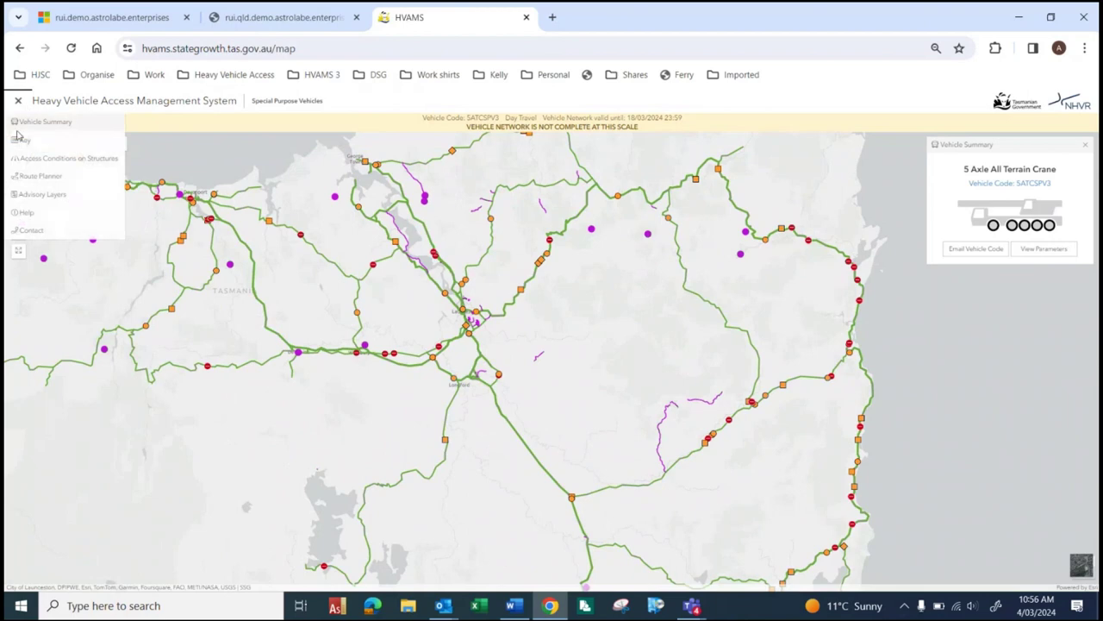
{"action": "left_click", "coordinate": [37, 194]}
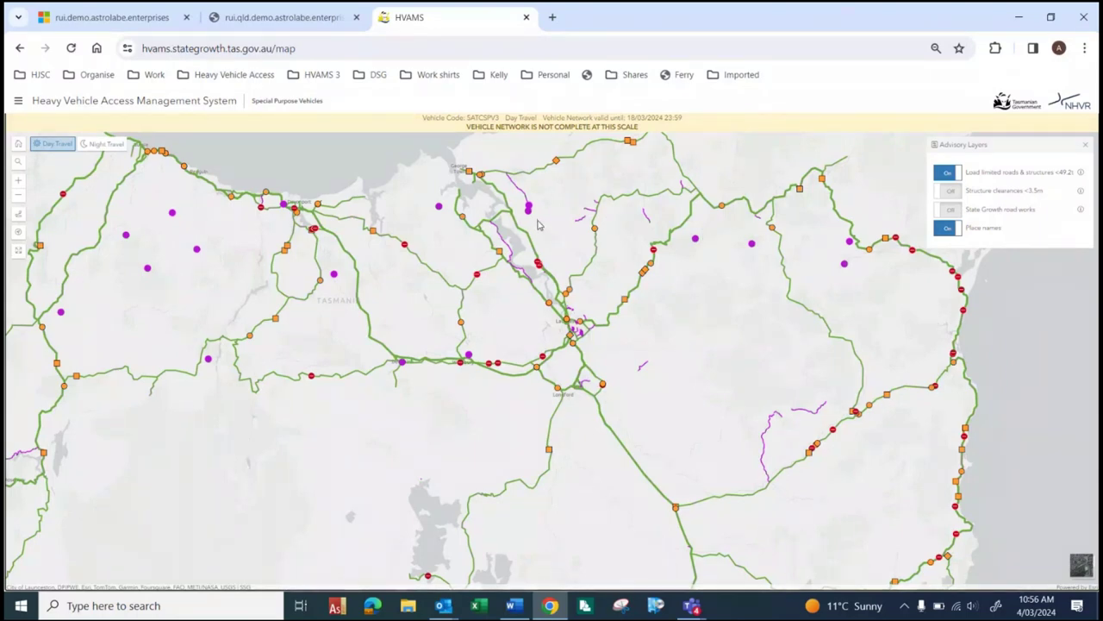
{"action": "left_click", "coordinate": [948, 190]}
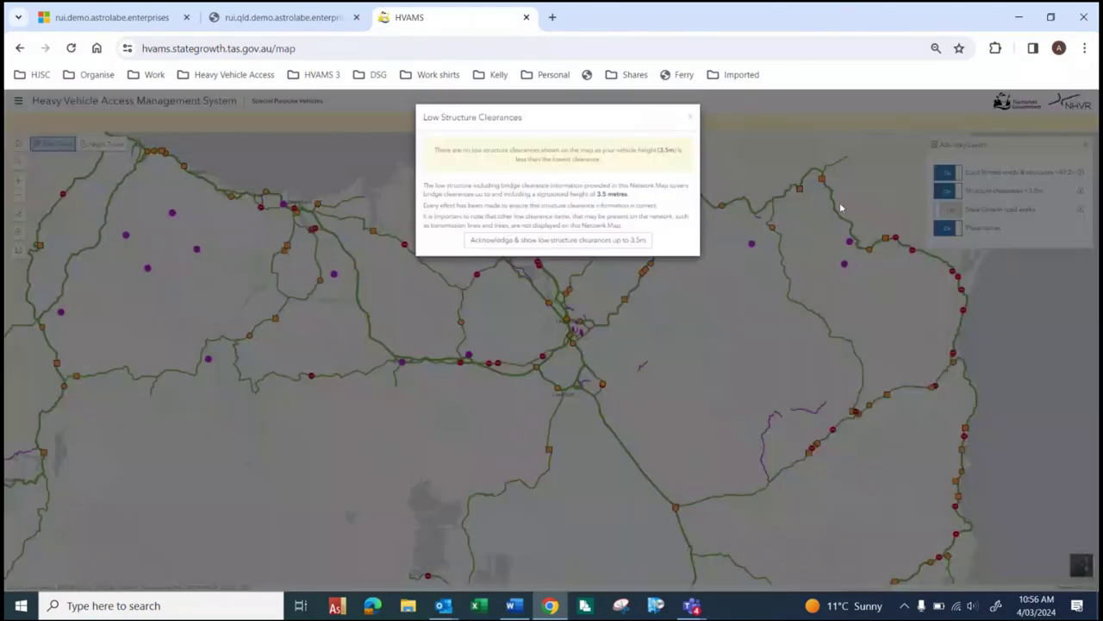
{"action": "left_click", "coordinate": [591, 240]}
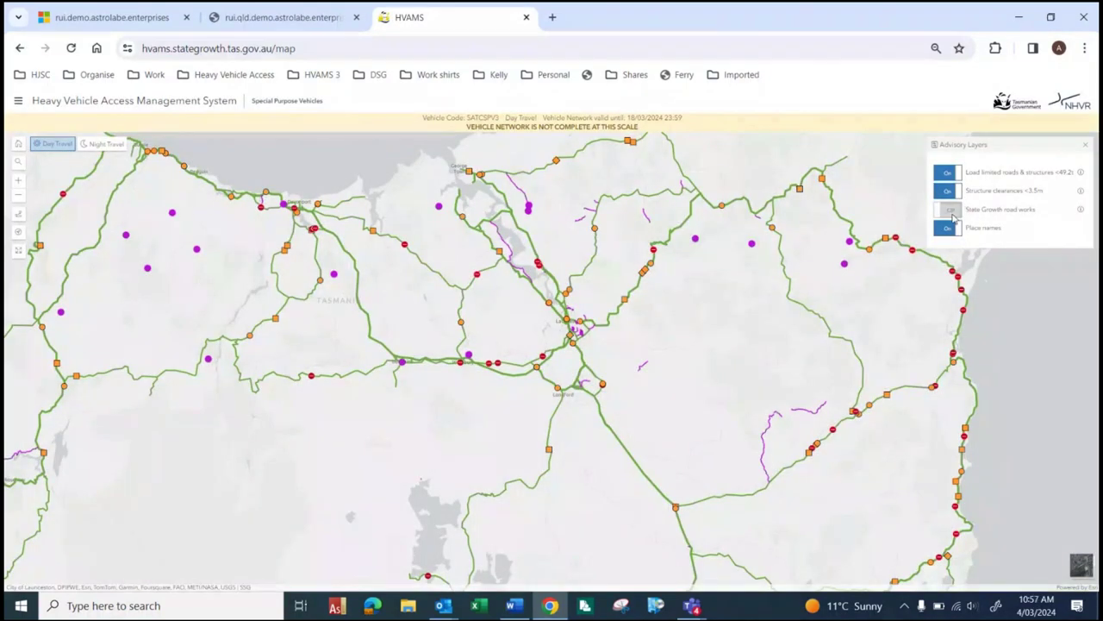
Step: Turn on the State Growth road works layer, acknowledge its notice and inspect the marked road works across Tasmania
{"action": "left_click", "coordinate": [951, 212]}
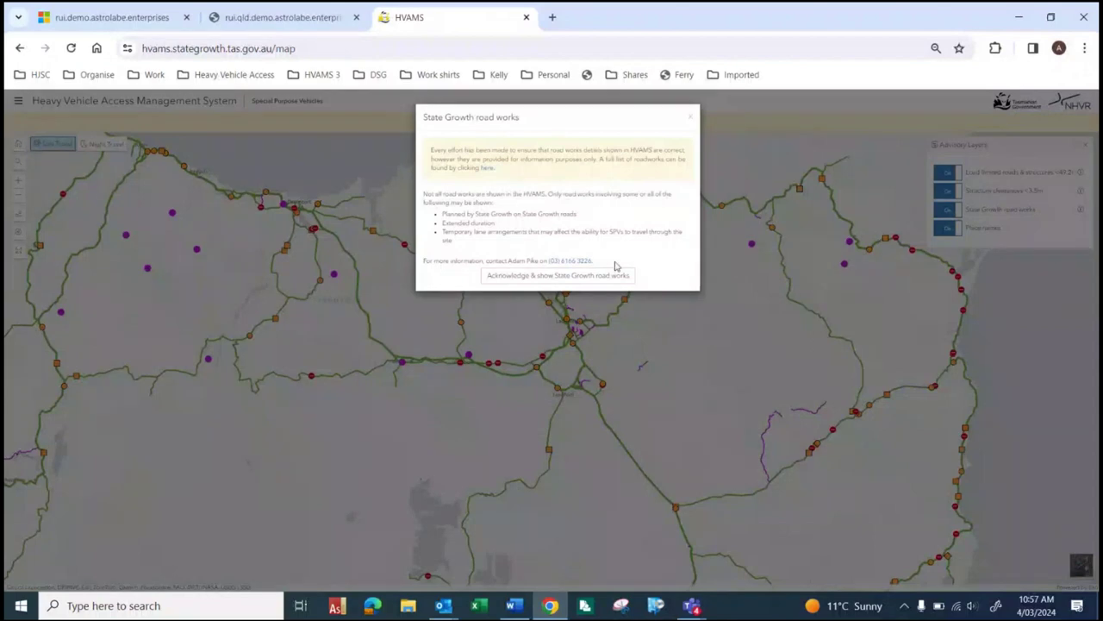
{"action": "left_click", "coordinate": [593, 276]}
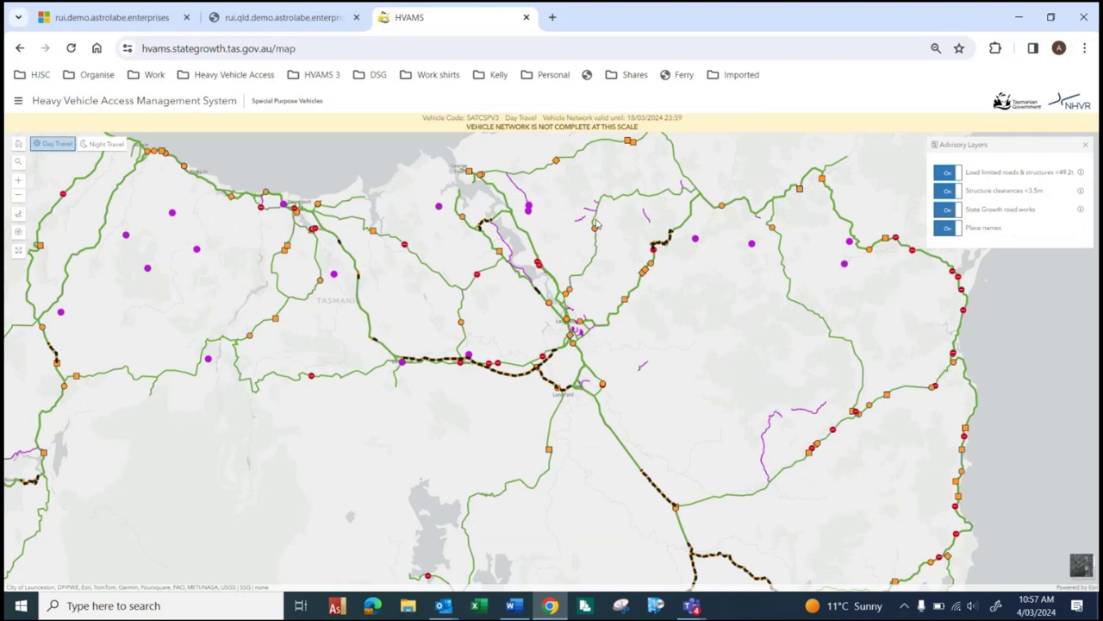
{"action": "scroll", "coordinate": [596, 224], "scroll_direction": "down", "scroll_amount": 2}
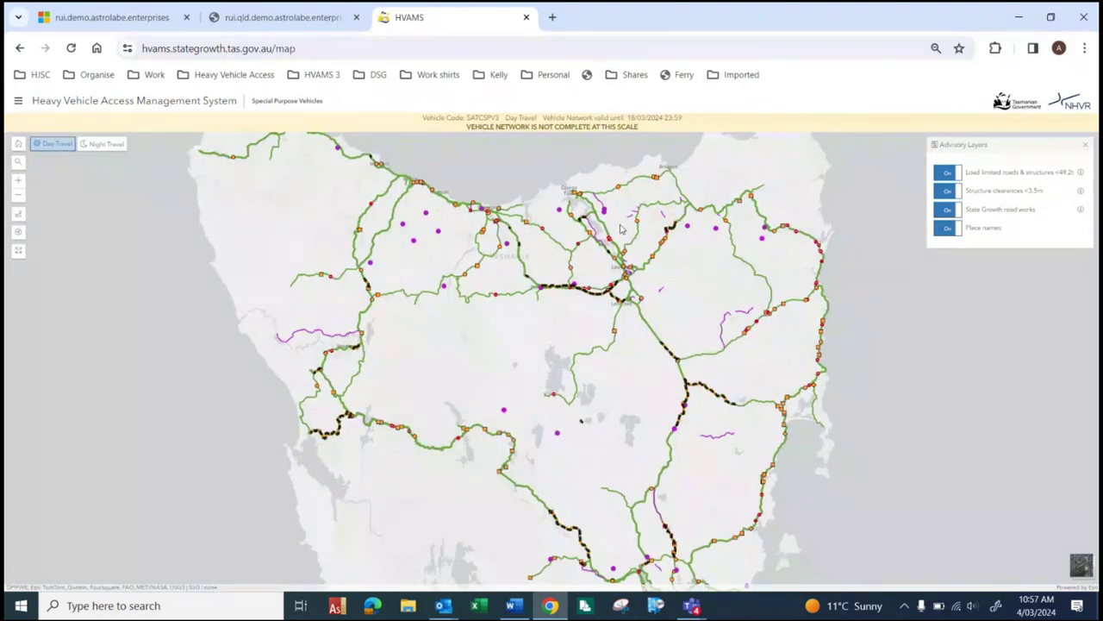
{"action": "scroll", "coordinate": [597, 247], "scroll_direction": "up", "scroll_amount": 2}
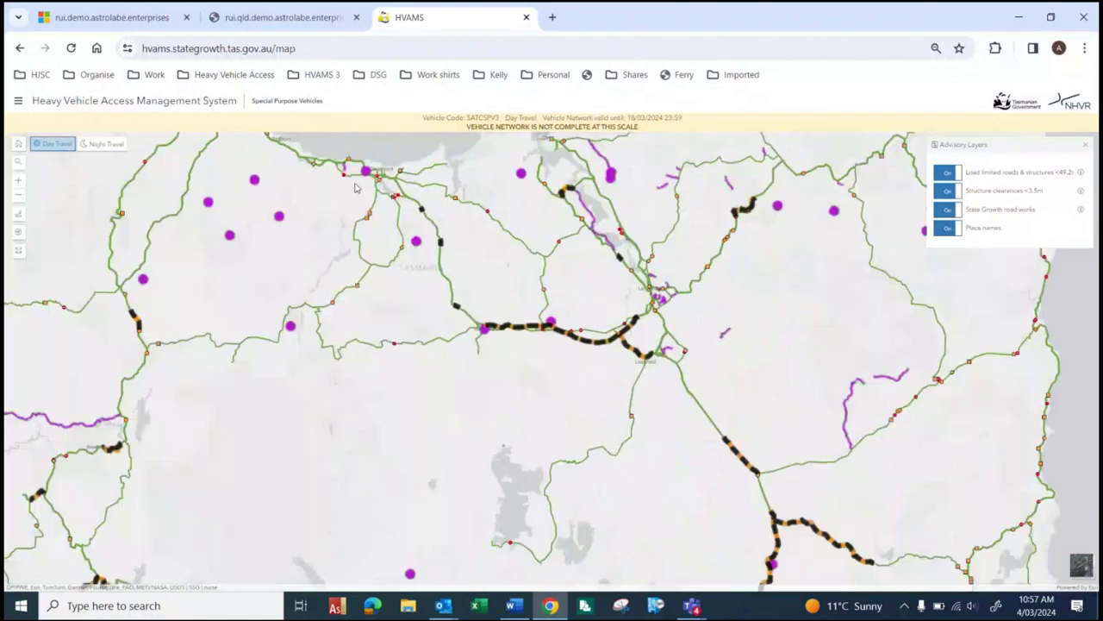
Step: Return to the special purpose vehicle start page and load Vehicle Code 5ATCSPV2 for travel under Notice
{"action": "left_click", "coordinate": [20, 49]}
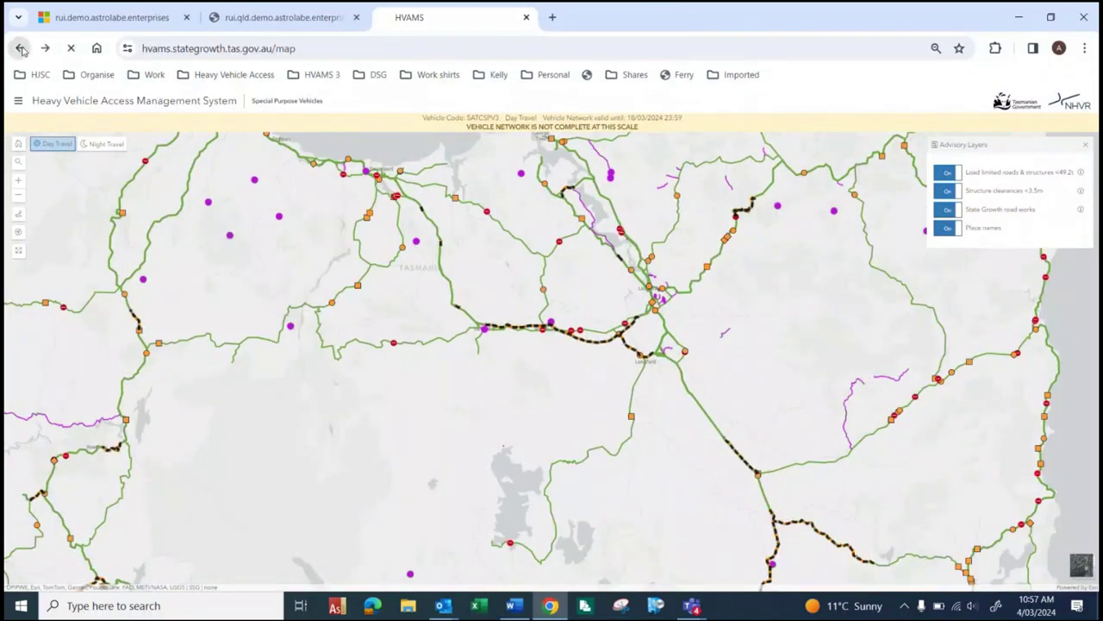
{"action": "left_click", "coordinate": [354, 156]}
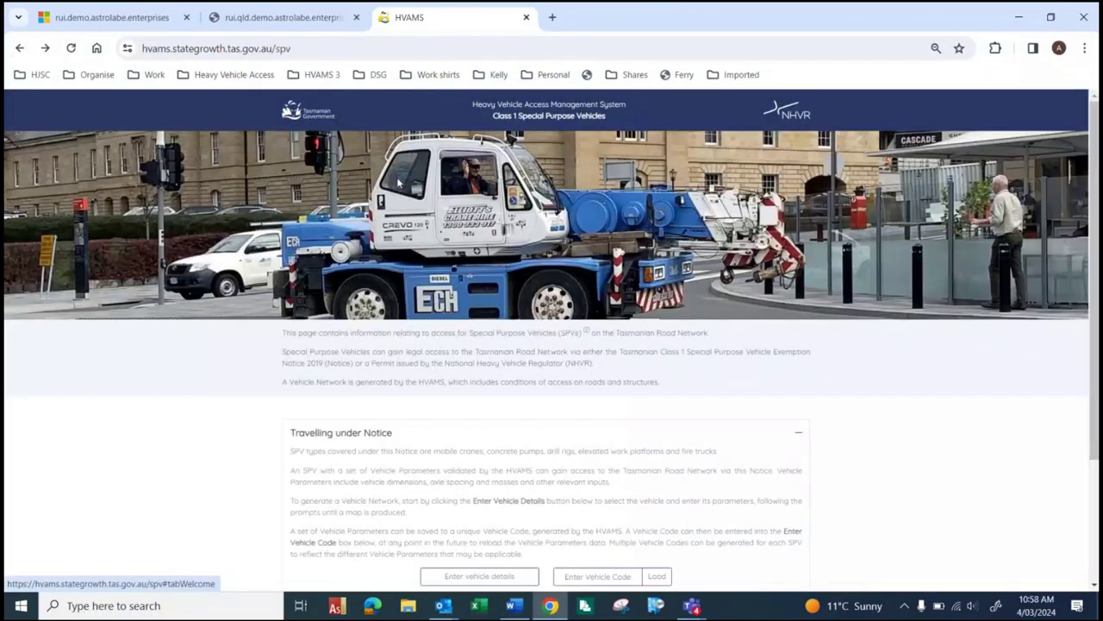
{"action": "scroll", "coordinate": [487, 474], "scroll_direction": "down", "scroll_amount": 1}
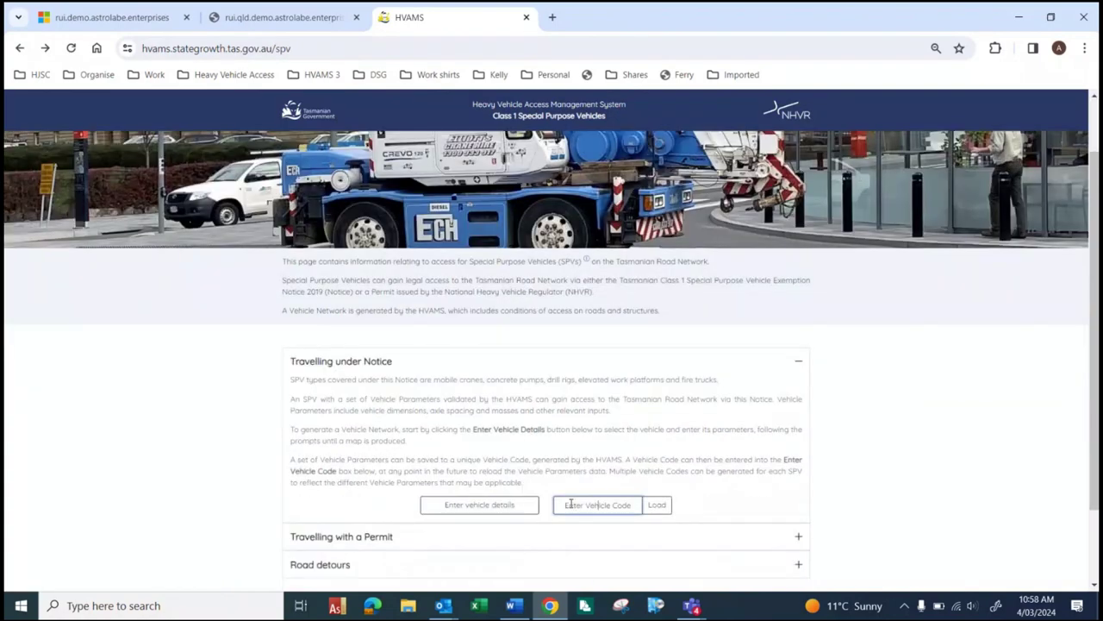
{"action": "left_click", "coordinate": [571, 505]}
{"action": "type", "text": "SATCSPV2"}
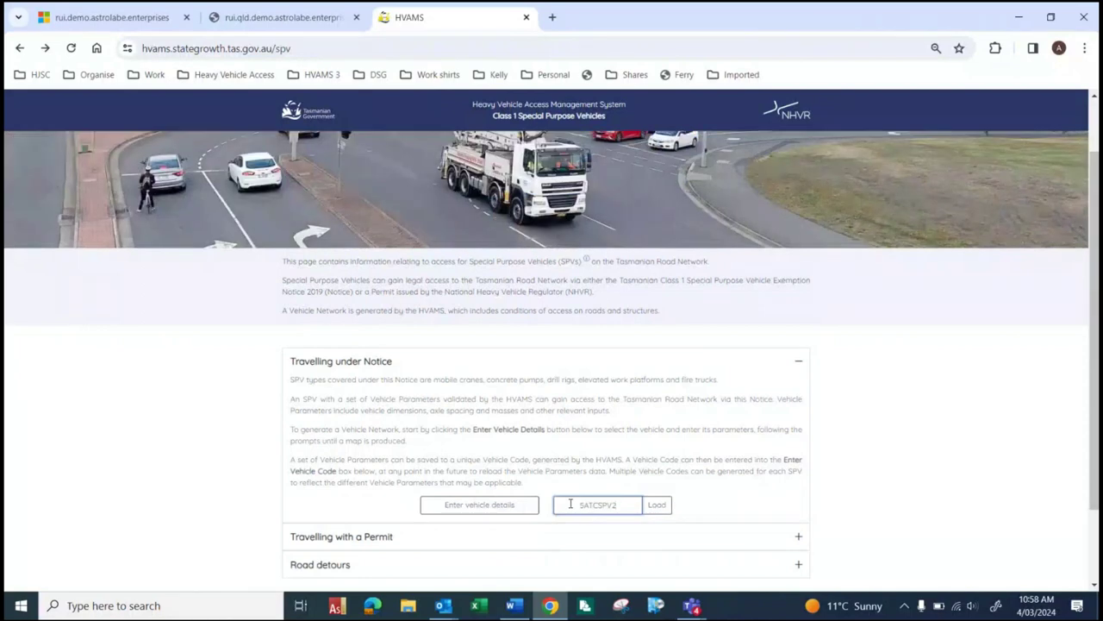
{"action": "left_click", "coordinate": [656, 504]}
Step: Set the 5 axle all terrain crane's height to 4.50 m, check its parameters and generate the vehicle network map
{"action": "scroll", "coordinate": [660, 468], "scroll_direction": "down", "scroll_amount": 1}
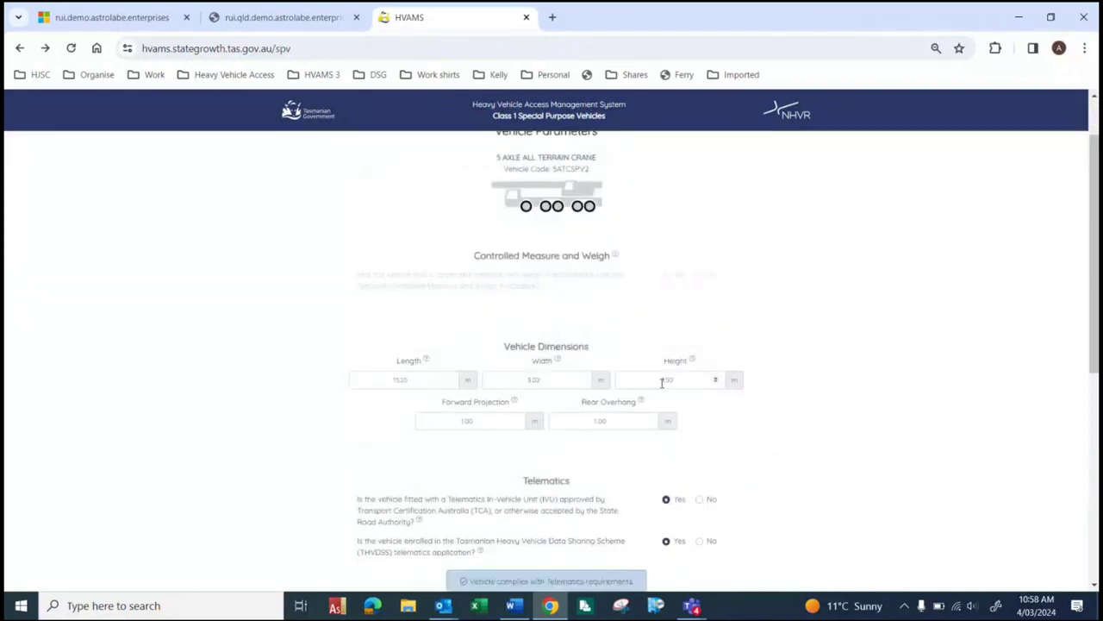
{"action": "left_click", "coordinate": [662, 380]}
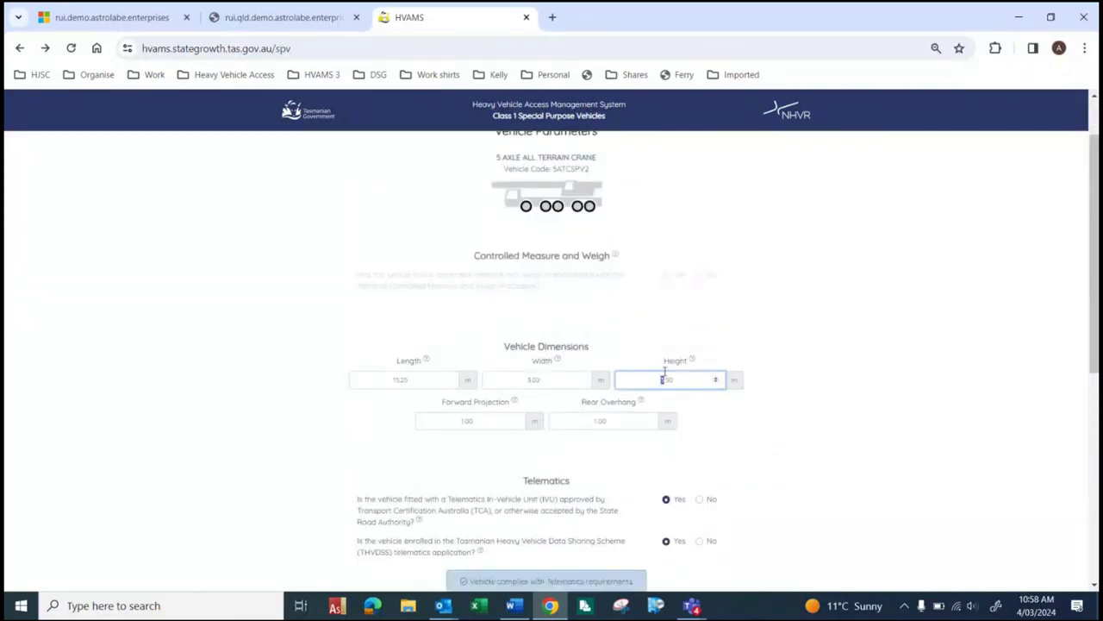
{"action": "scroll", "coordinate": [664, 383], "scroll_direction": "down", "scroll_amount": 6}
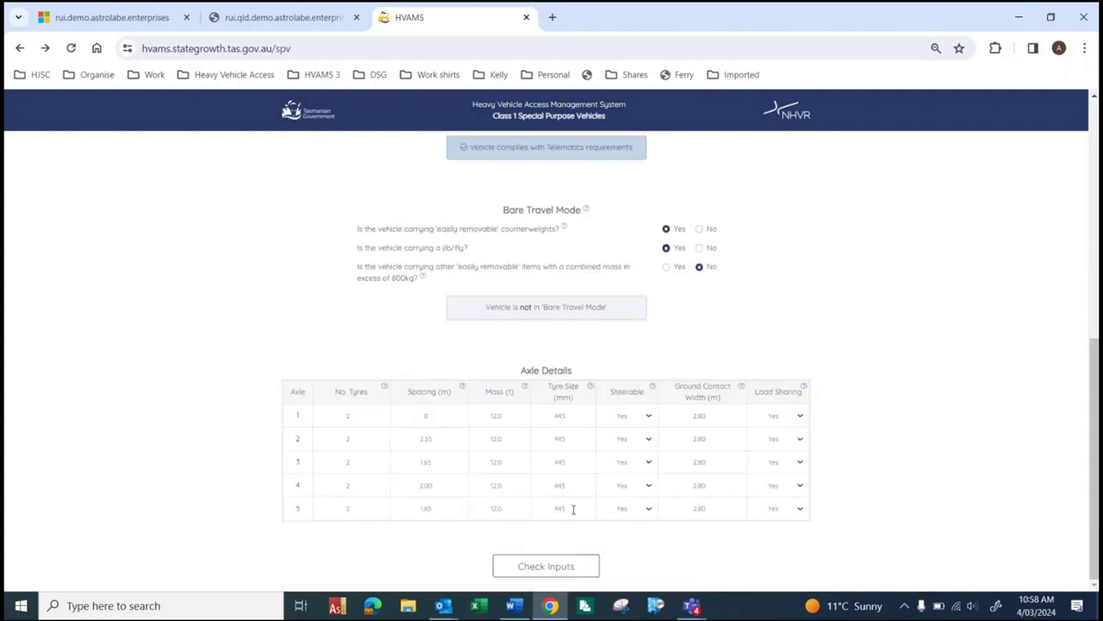
{"action": "left_click", "coordinate": [541, 567]}
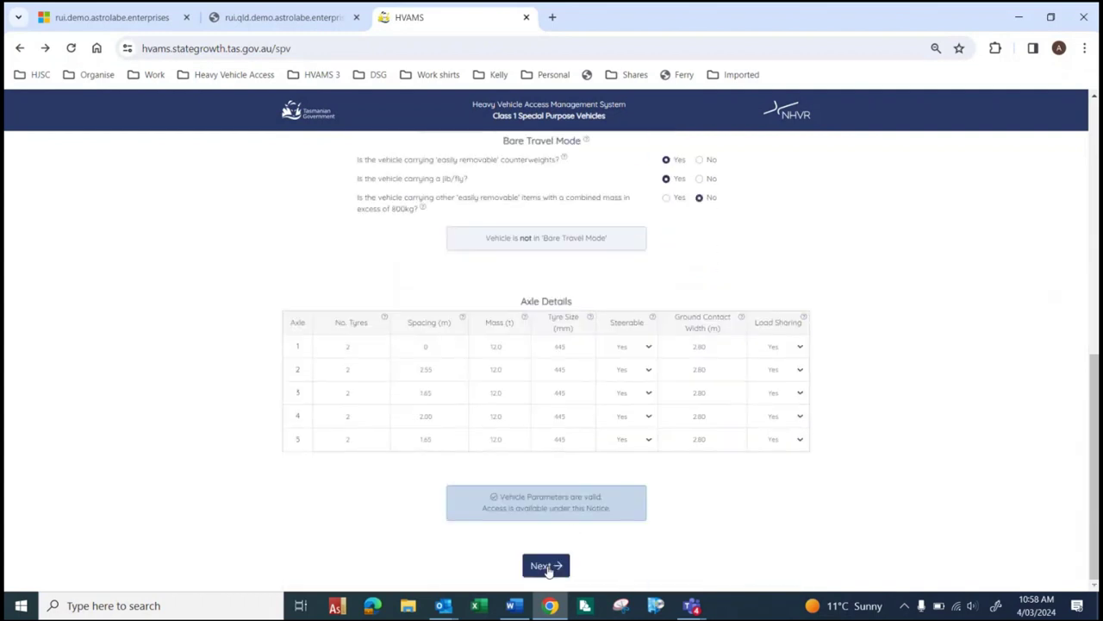
{"action": "left_click", "coordinate": [545, 565]}
{"action": "left_click", "coordinate": [561, 325]}
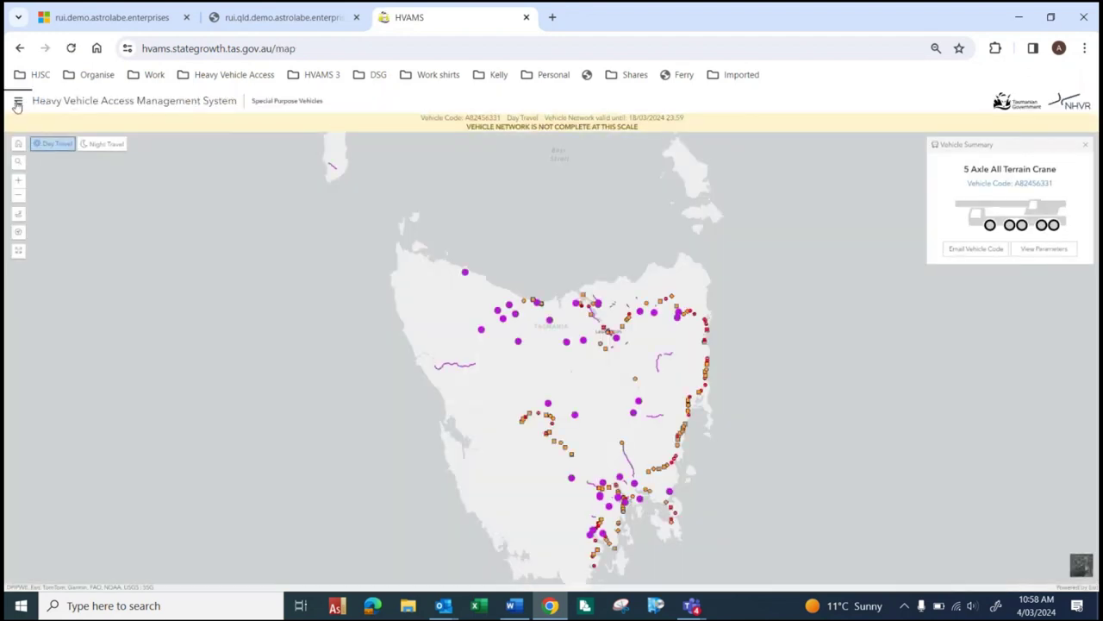
Step: Turn on the structure clearances advisory layer, acknowledge the clearance information up to 4.5 m and inspect the network around Launceston
{"action": "left_click", "coordinate": [18, 102]}
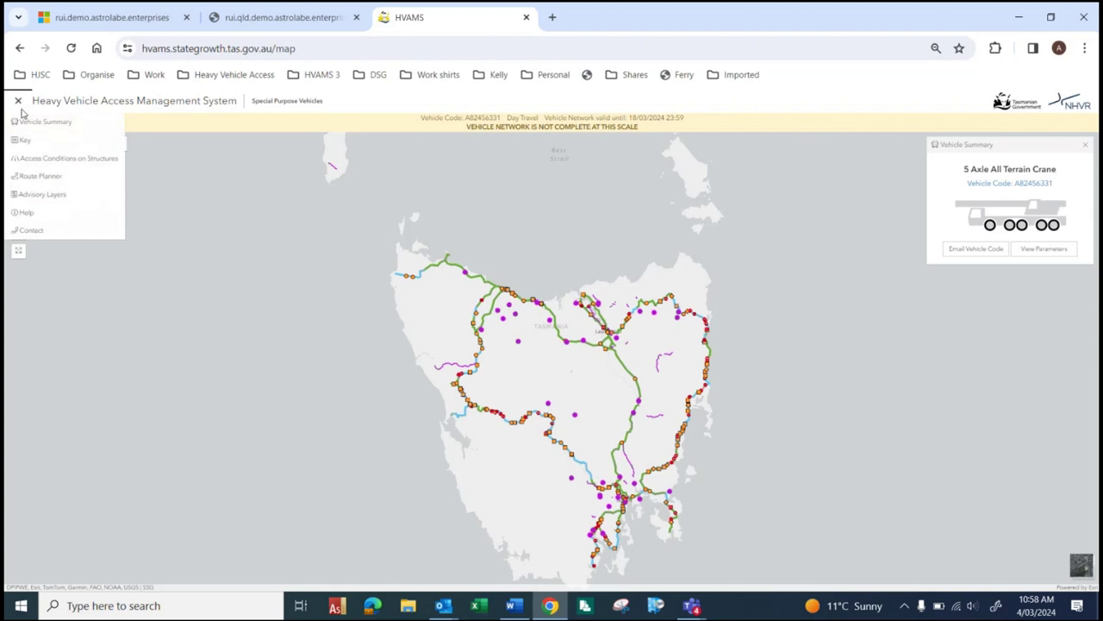
{"action": "left_click", "coordinate": [41, 194]}
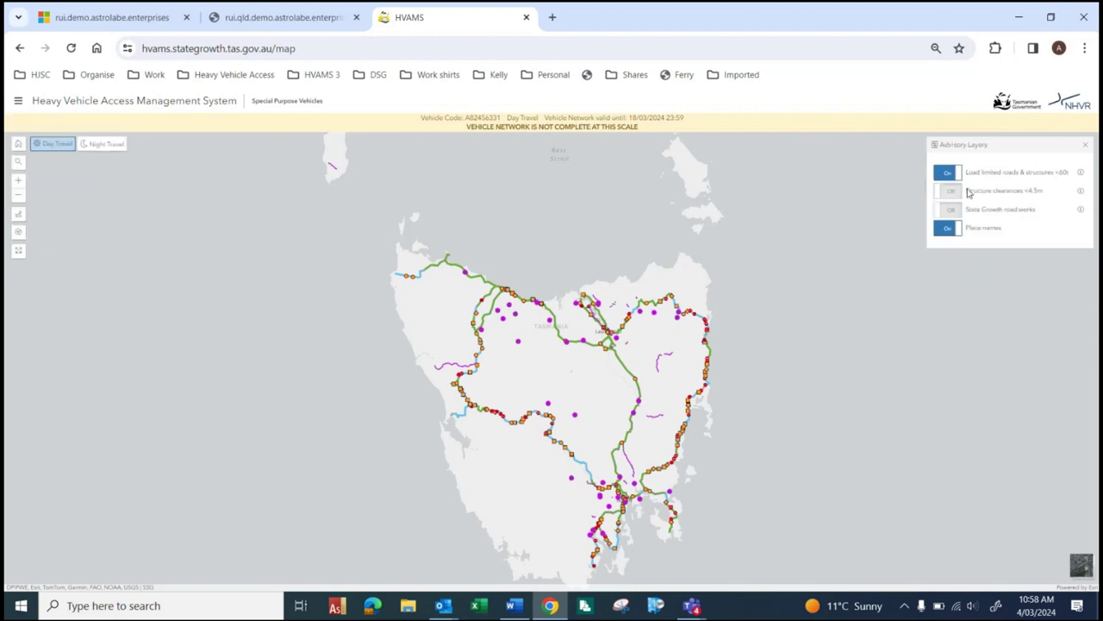
{"action": "left_click", "coordinate": [948, 190]}
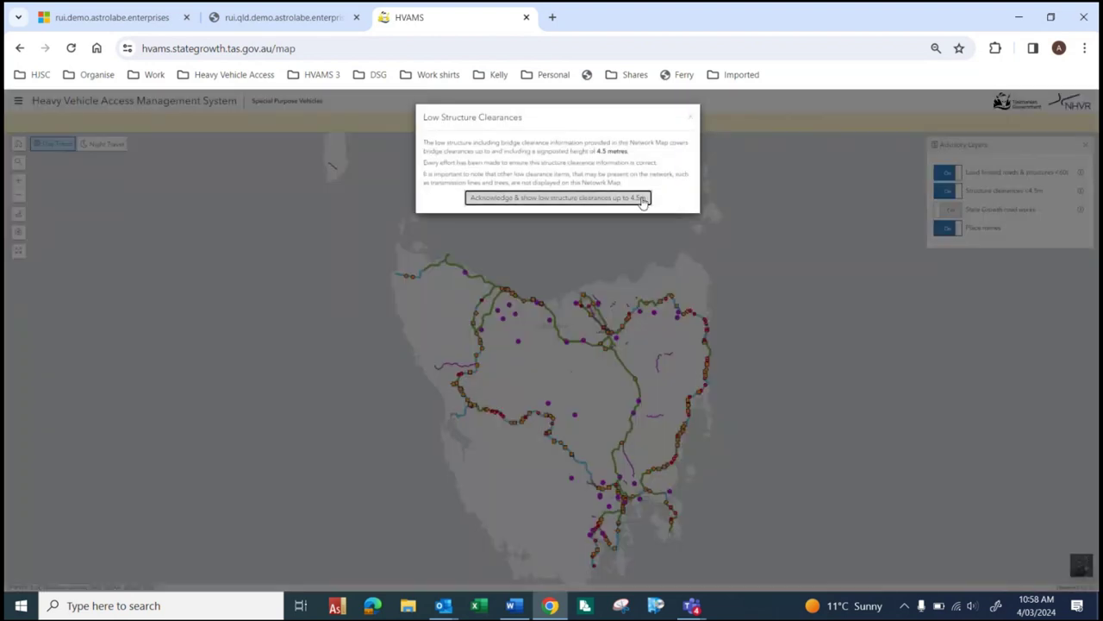
{"action": "left_click", "coordinate": [641, 198]}
{"action": "scroll", "coordinate": [625, 345], "scroll_direction": "up", "scroll_amount": 2}
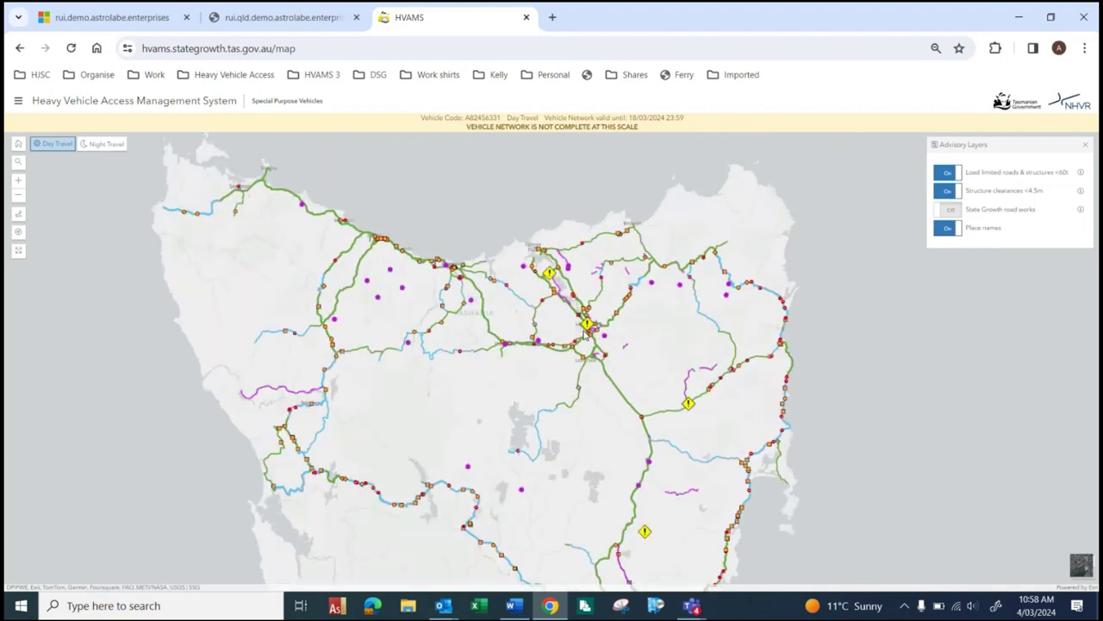
{"action": "scroll", "coordinate": [585, 336], "scroll_direction": "up", "scroll_amount": 1}
{"action": "scroll", "coordinate": [570, 332], "scroll_direction": "up", "scroll_amount": 1}
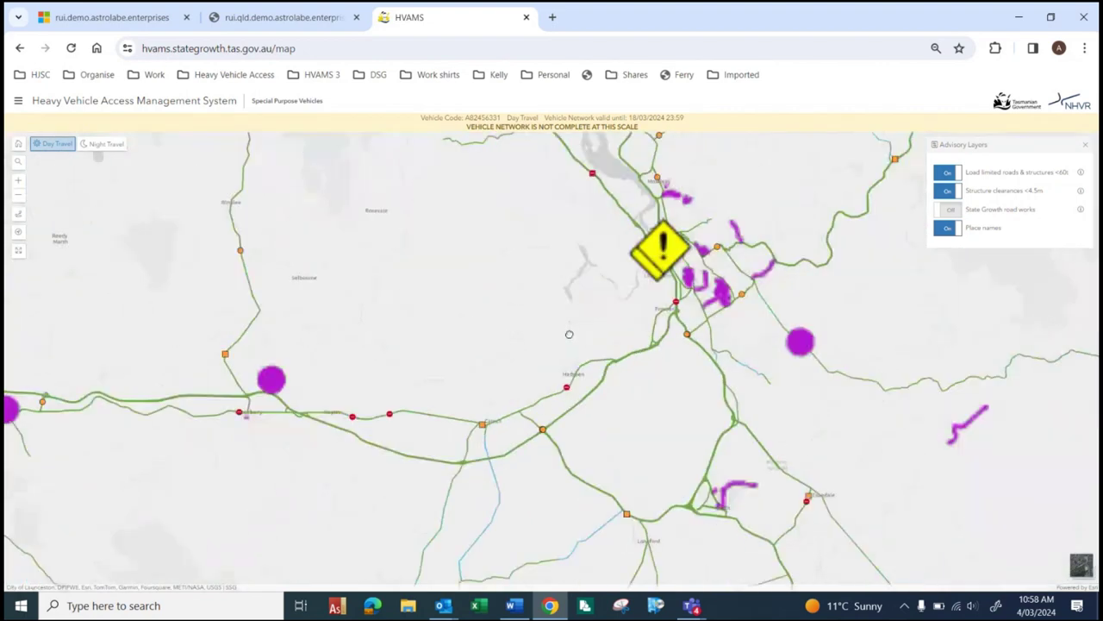
{"action": "scroll", "coordinate": [556, 284], "scroll_direction": "up", "scroll_amount": 1}
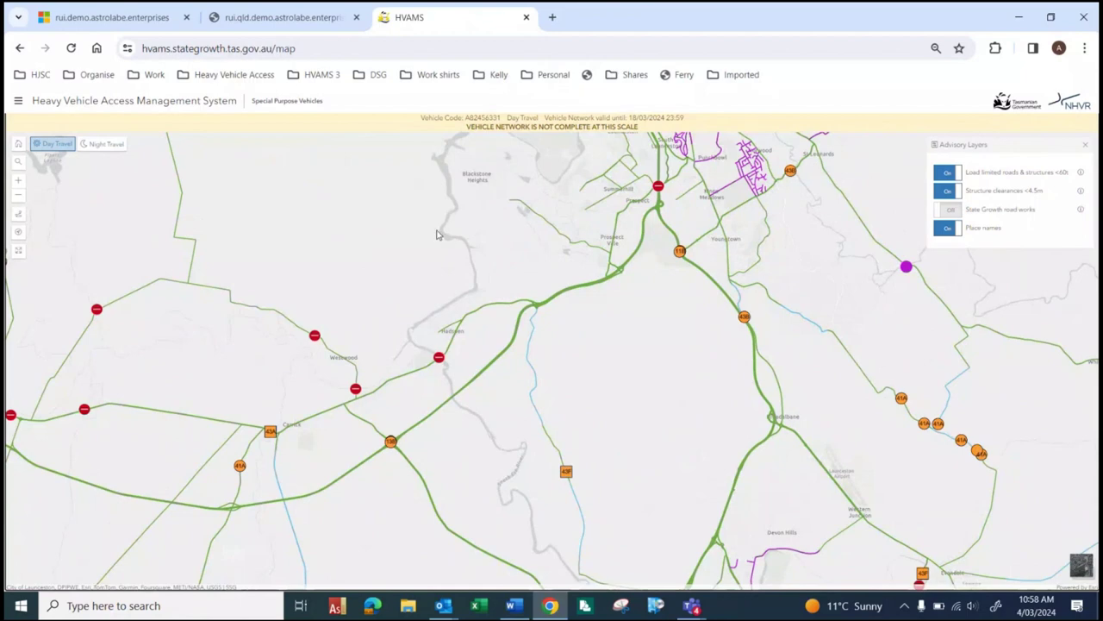
Step: Open the Route Planner, acknowledging the route assessment notice
{"action": "left_click", "coordinate": [18, 101]}
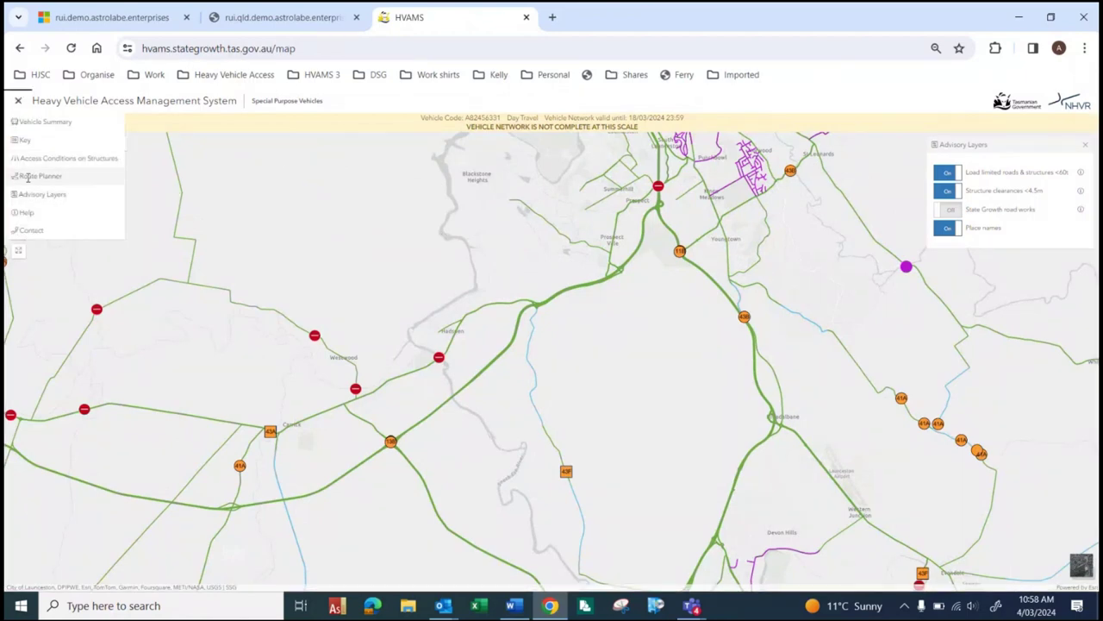
{"action": "left_click", "coordinate": [35, 175]}
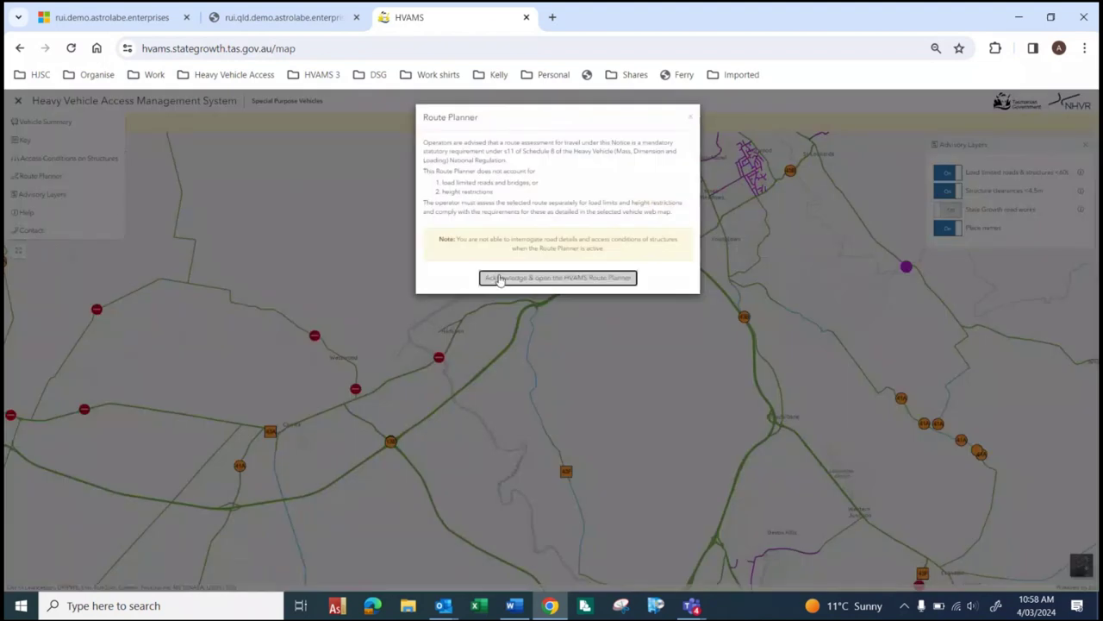
{"action": "left_click", "coordinate": [500, 278]}
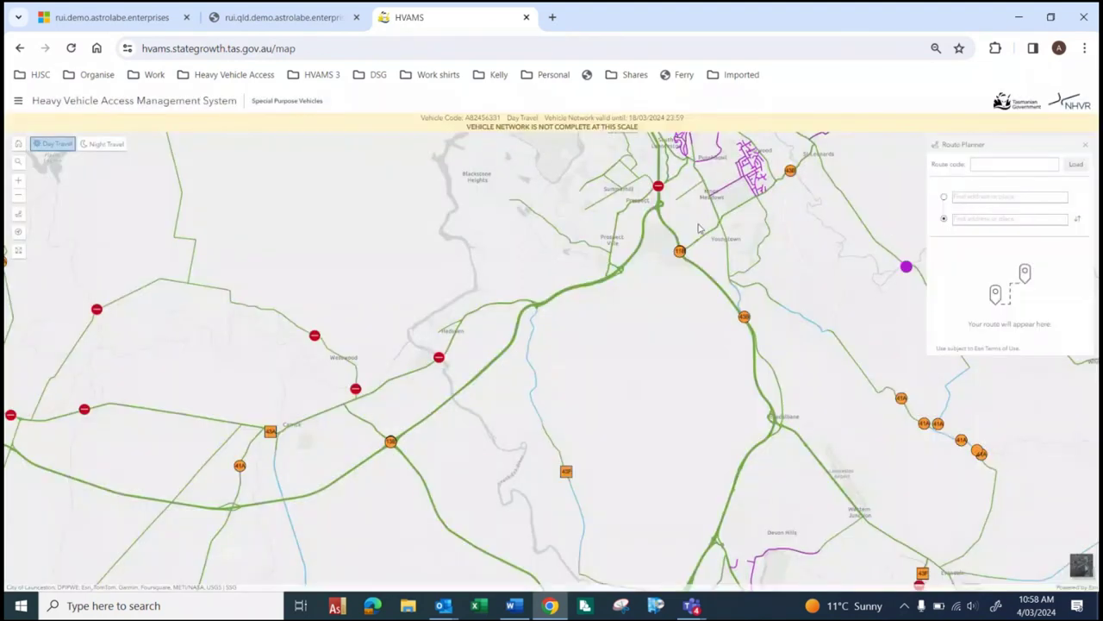
Step: Plan a route on the map starting in Prospect Vale and ending on Bridgenorth Rd in Westwood
{"action": "scroll", "coordinate": [700, 228], "scroll_direction": "up", "scroll_amount": 4}
{"action": "left_click", "coordinate": [963, 198]}
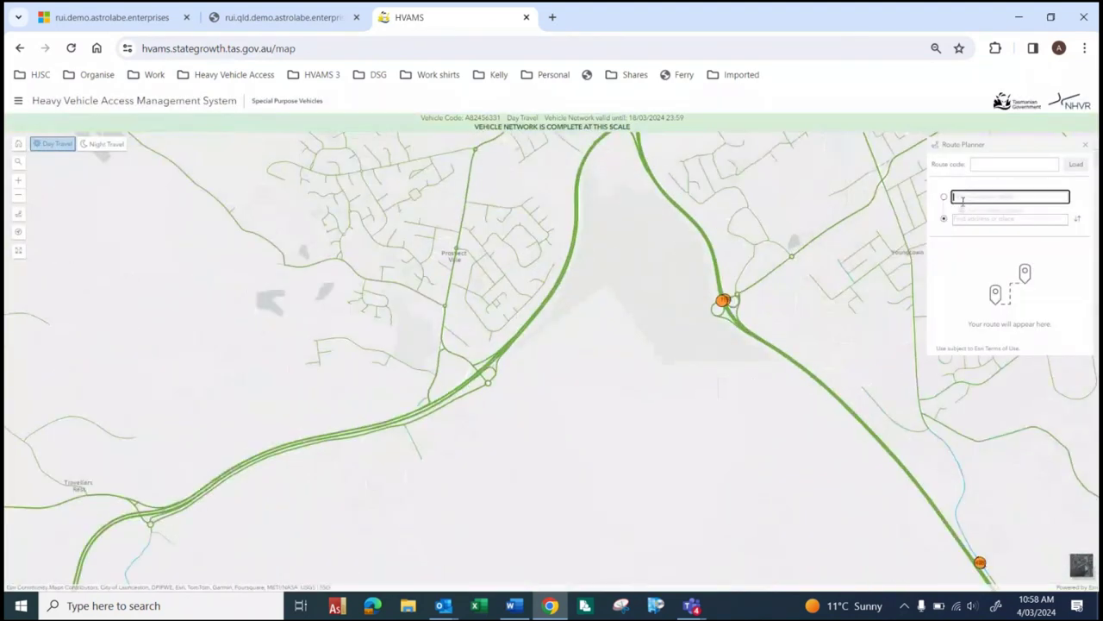
{"action": "left_click", "coordinate": [456, 337]}
{"action": "left_click", "coordinate": [978, 218]}
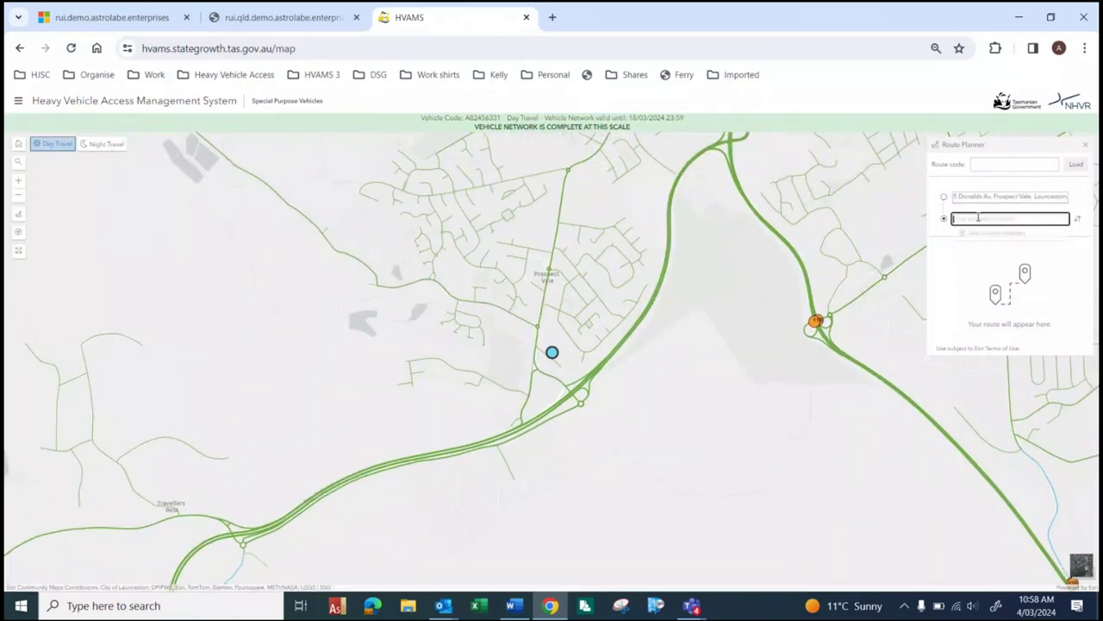
{"action": "scroll", "coordinate": [727, 278], "scroll_direction": "down", "scroll_amount": 2}
{"action": "scroll", "coordinate": [701, 293], "scroll_direction": "up", "scroll_amount": 1}
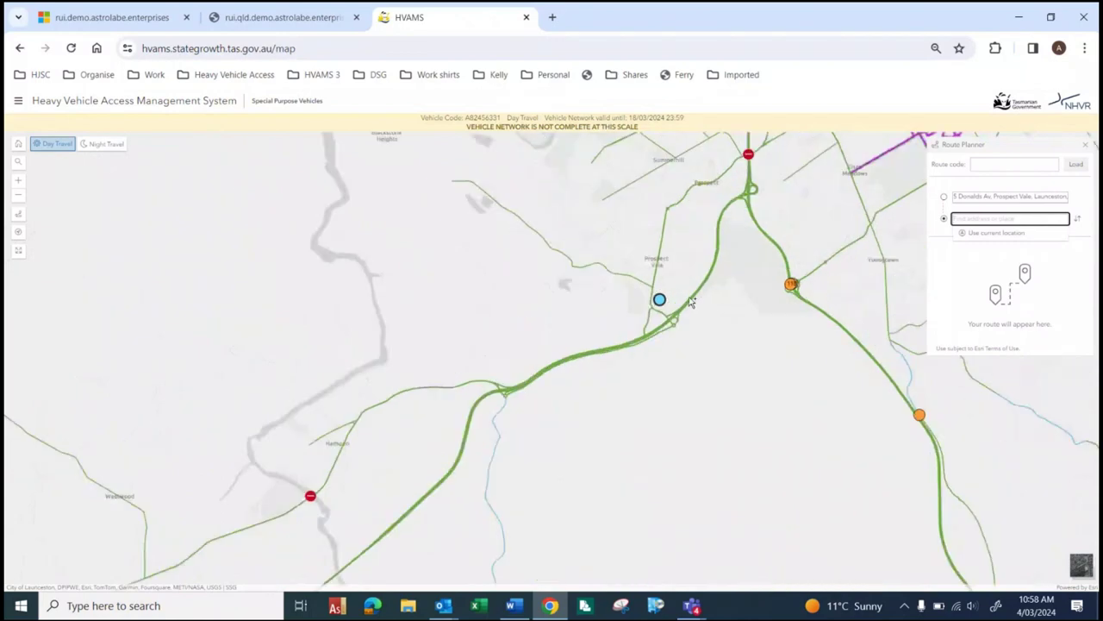
{"action": "left_click_drag", "start_coordinate": [530, 369], "coordinate": [630, 321]}
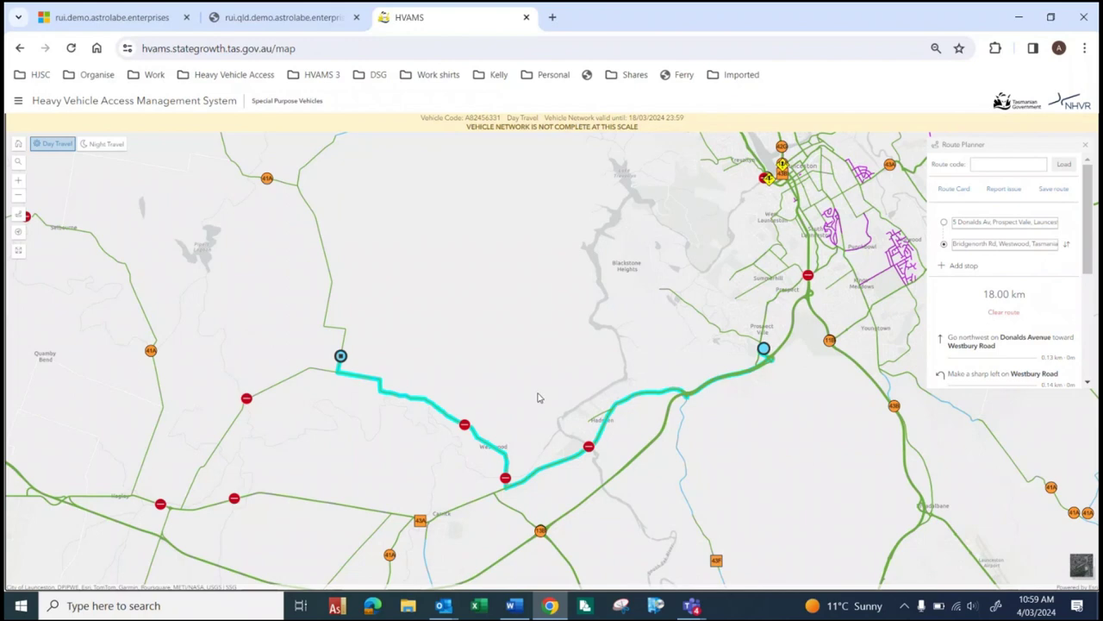
Step: Add a stop on Ecclestone Rd, Riverside, and move it ahead of the Bridgenorth Rd destination
{"action": "left_click_drag", "start_coordinate": [489, 399], "coordinate": [519, 310]}
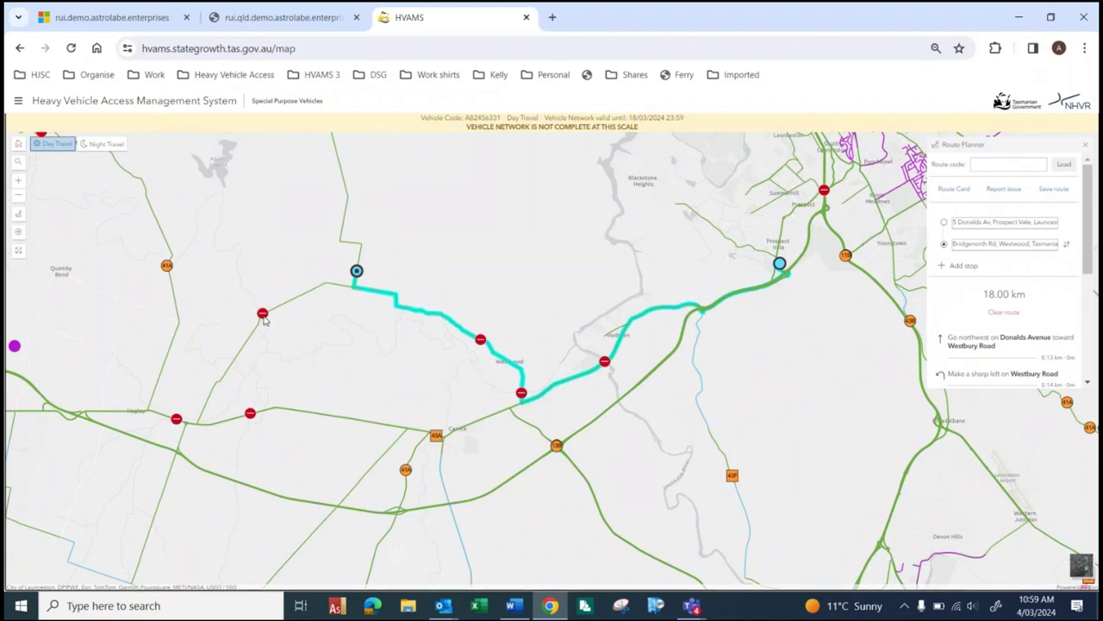
{"action": "left_click_drag", "start_coordinate": [434, 264], "coordinate": [459, 371]}
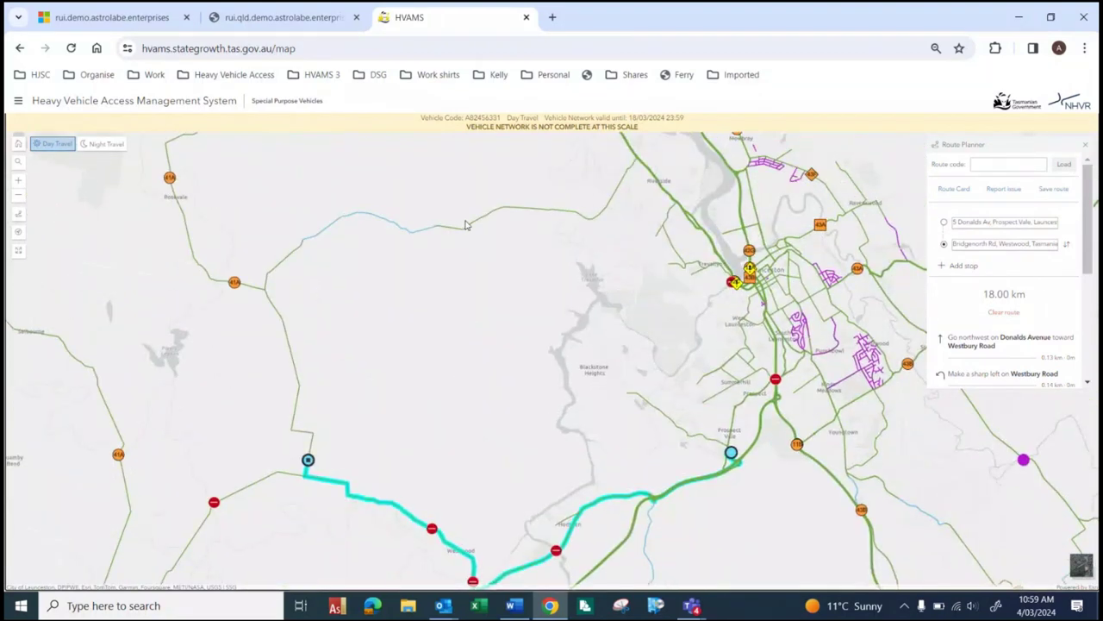
{"action": "left_click", "coordinate": [964, 267]}
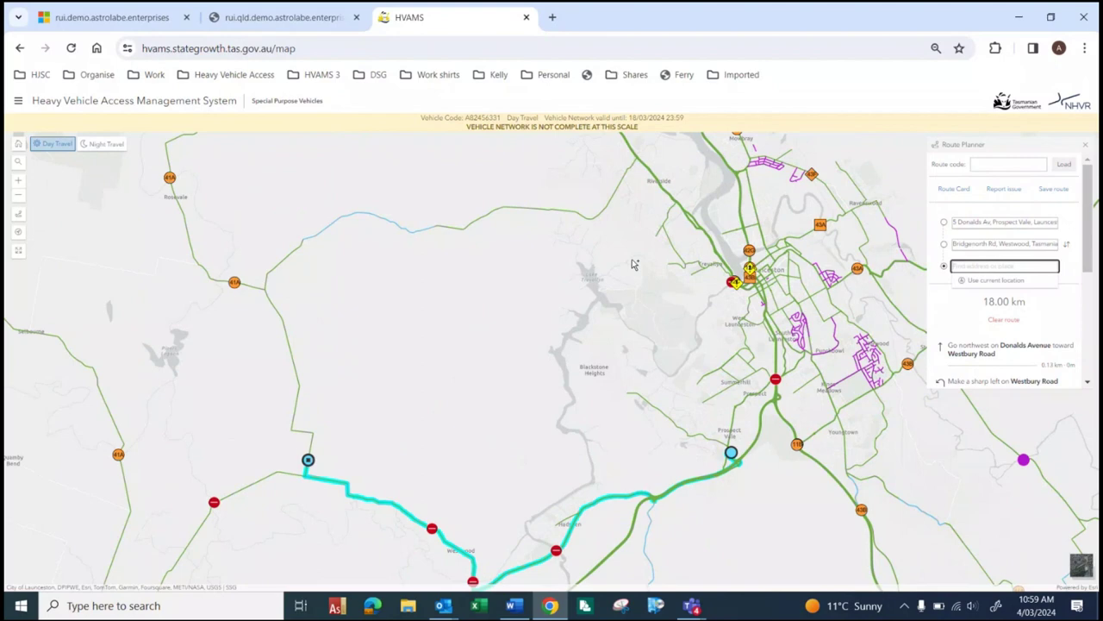
{"action": "left_click", "coordinate": [475, 222]}
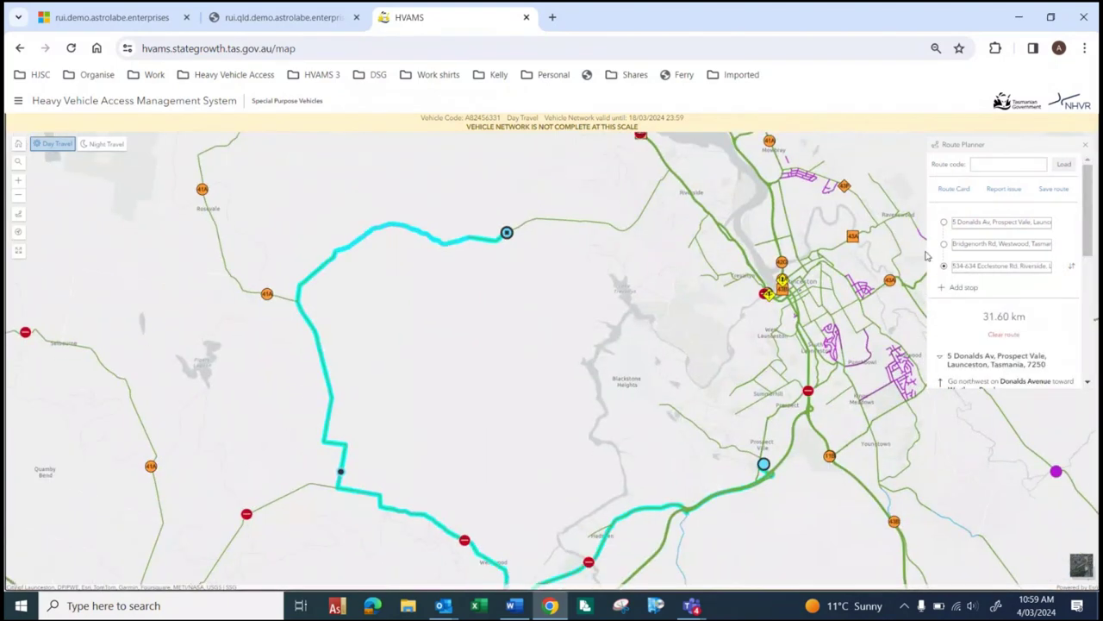
{"action": "left_click_drag", "start_coordinate": [939, 266], "coordinate": [939, 244]}
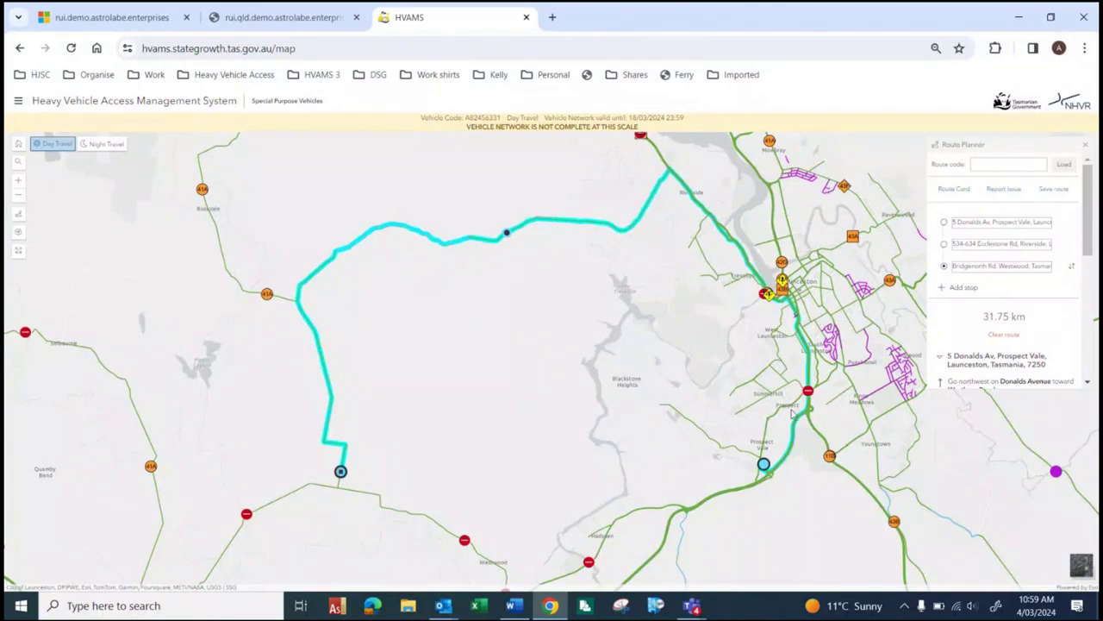
Step: Check the rerouted path through Launceston on the map and generate its Route Card
{"action": "scroll", "coordinate": [819, 398], "scroll_direction": "up", "scroll_amount": 4}
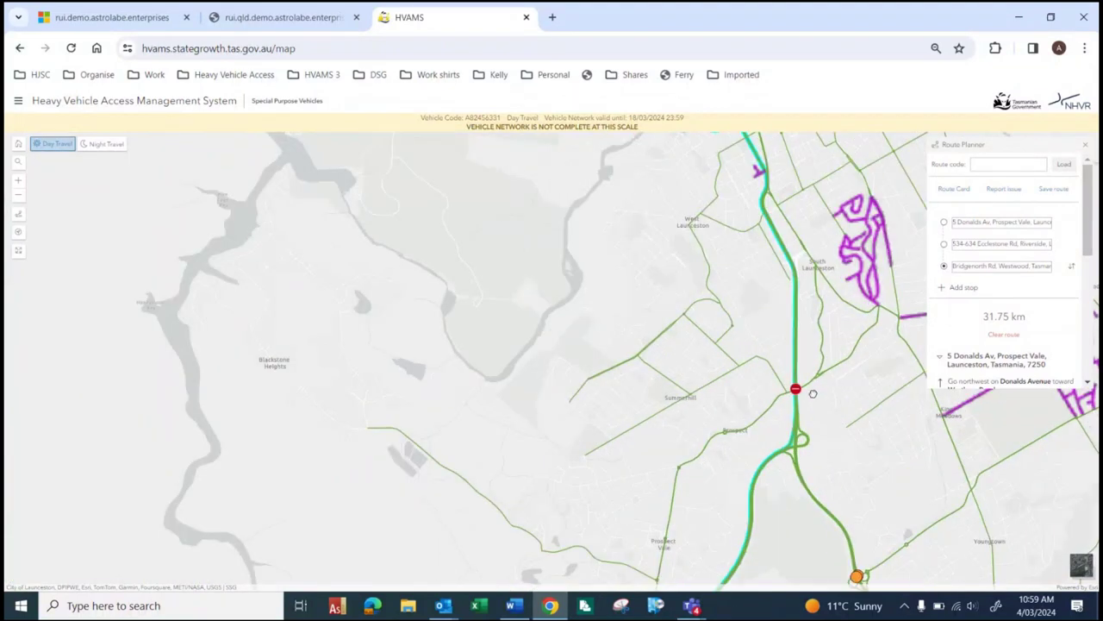
{"action": "scroll", "coordinate": [780, 386], "scroll_direction": "down", "scroll_amount": 4}
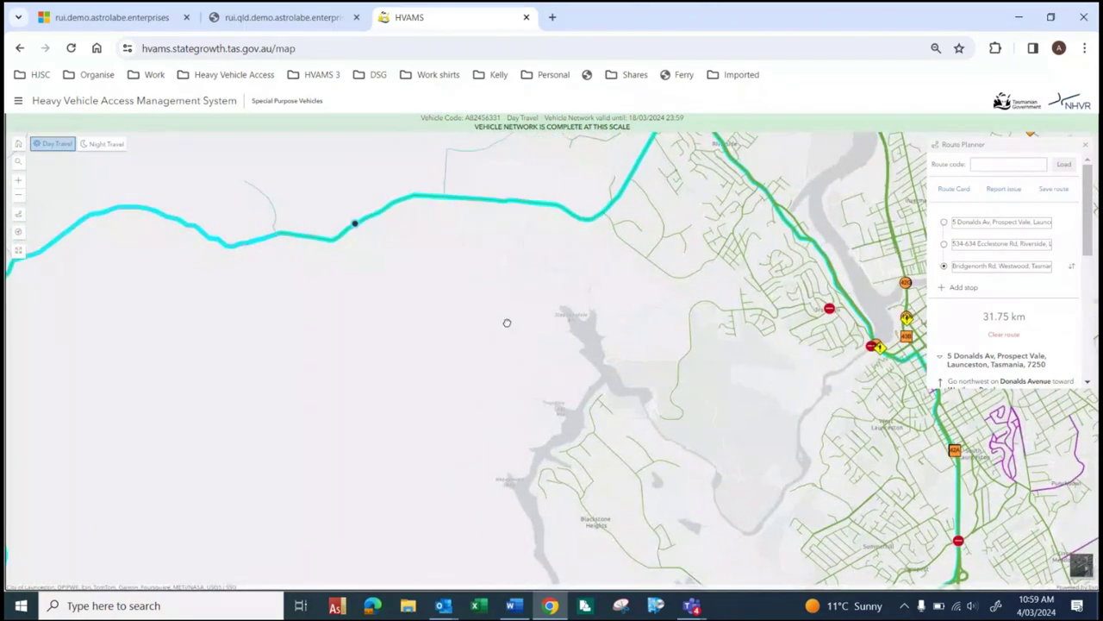
{"action": "left_click", "coordinate": [941, 191]}
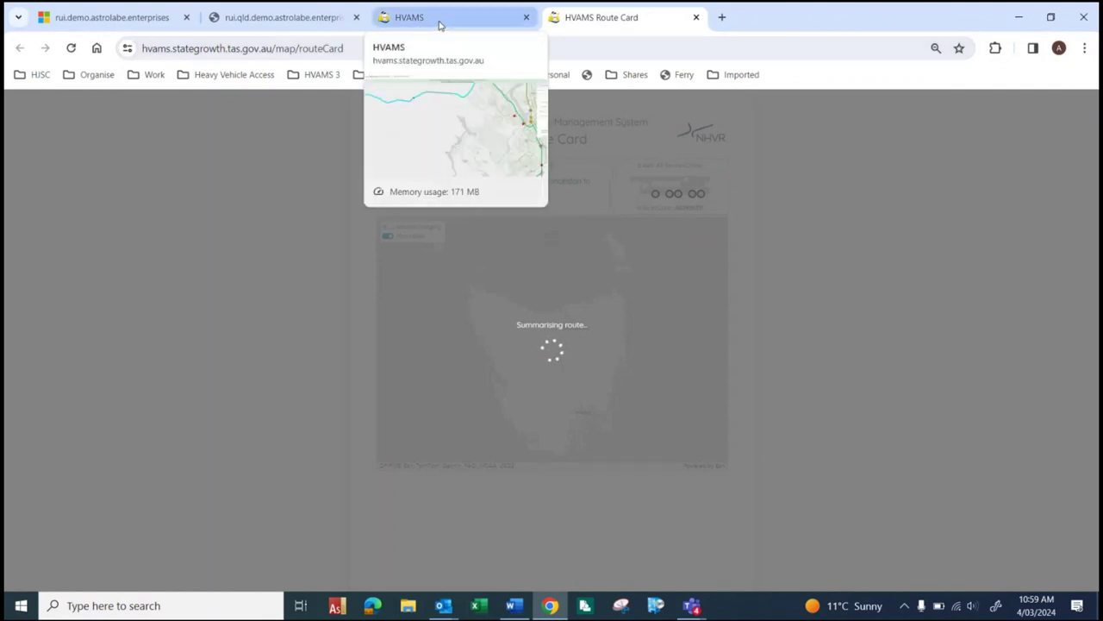
{"action": "left_click", "coordinate": [439, 26]}
{"action": "scroll", "coordinate": [480, 190], "scroll_direction": "down", "scroll_amount": 3}
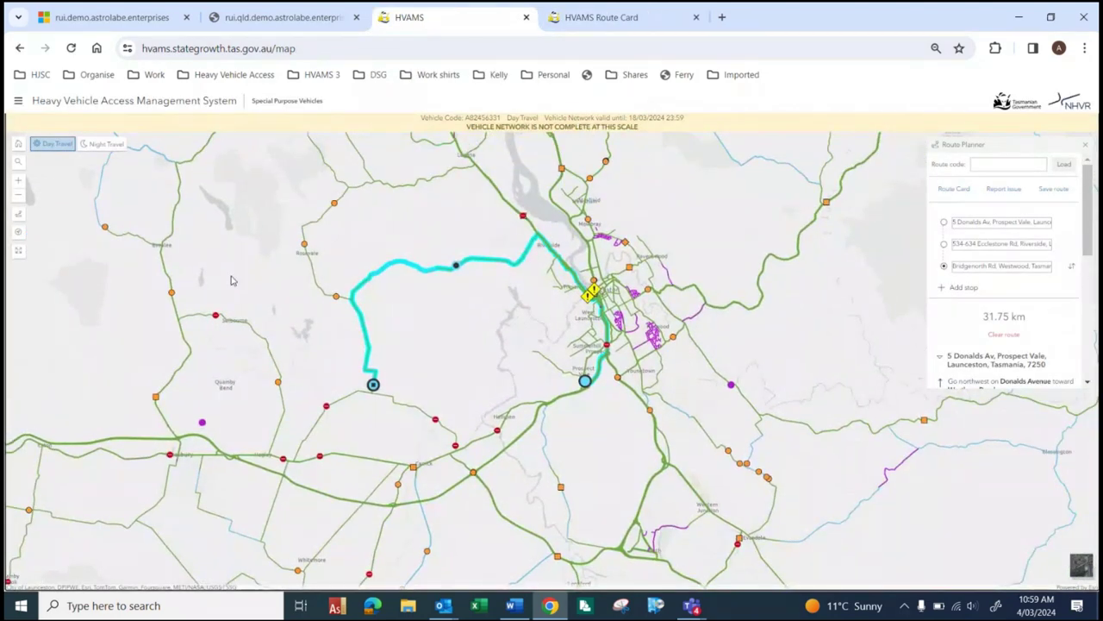
{"action": "left_click", "coordinate": [586, 17]}
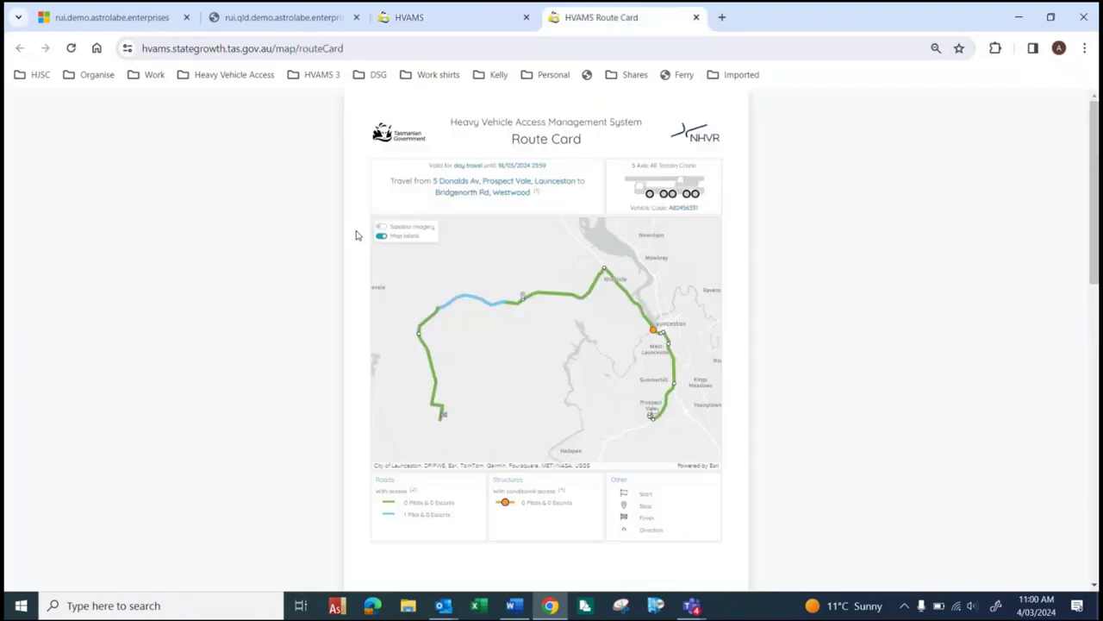
Step: Review the Route Card's directions, accompanying vehicle requirements and the access conditions listed for Paterson Bridge
{"action": "scroll", "coordinate": [354, 233], "scroll_direction": "down", "scroll_amount": 3}
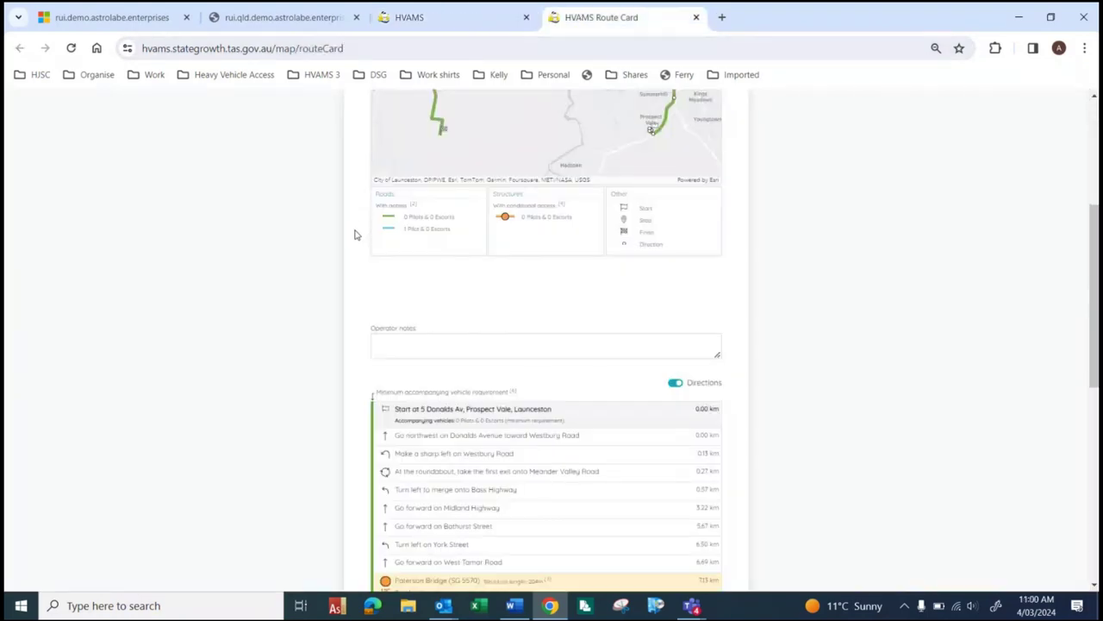
{"action": "scroll", "coordinate": [354, 233], "scroll_direction": "down", "scroll_amount": 2}
{"action": "scroll", "coordinate": [431, 310], "scroll_direction": "down", "scroll_amount": 2}
{"action": "scroll", "coordinate": [420, 185], "scroll_direction": "up", "scroll_amount": 1}
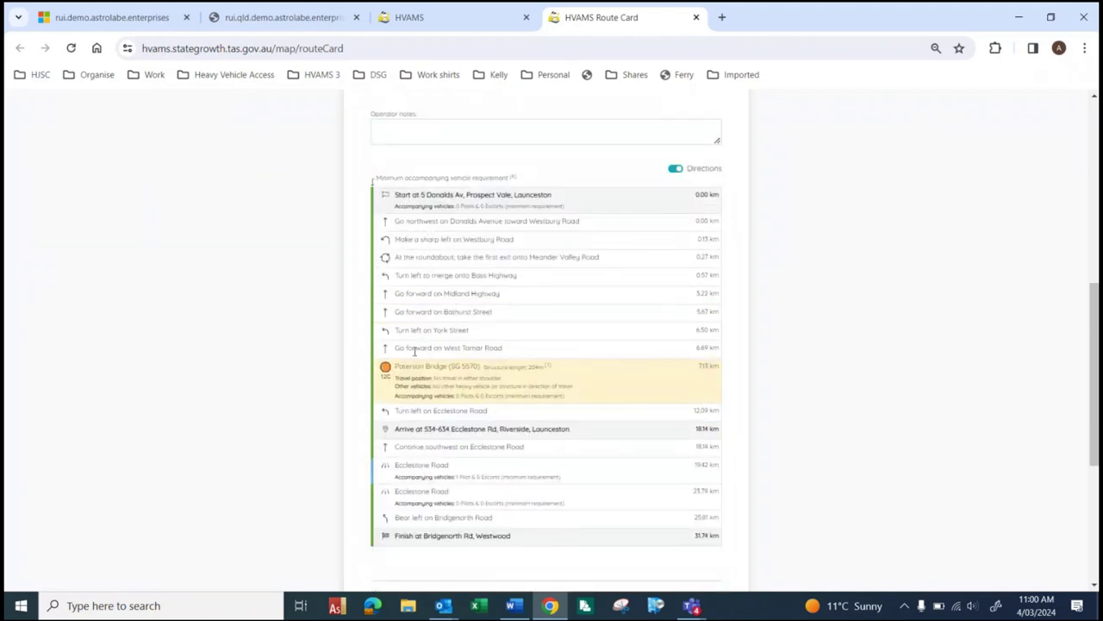
{"action": "left_click_drag", "start_coordinate": [406, 362], "coordinate": [485, 366]}
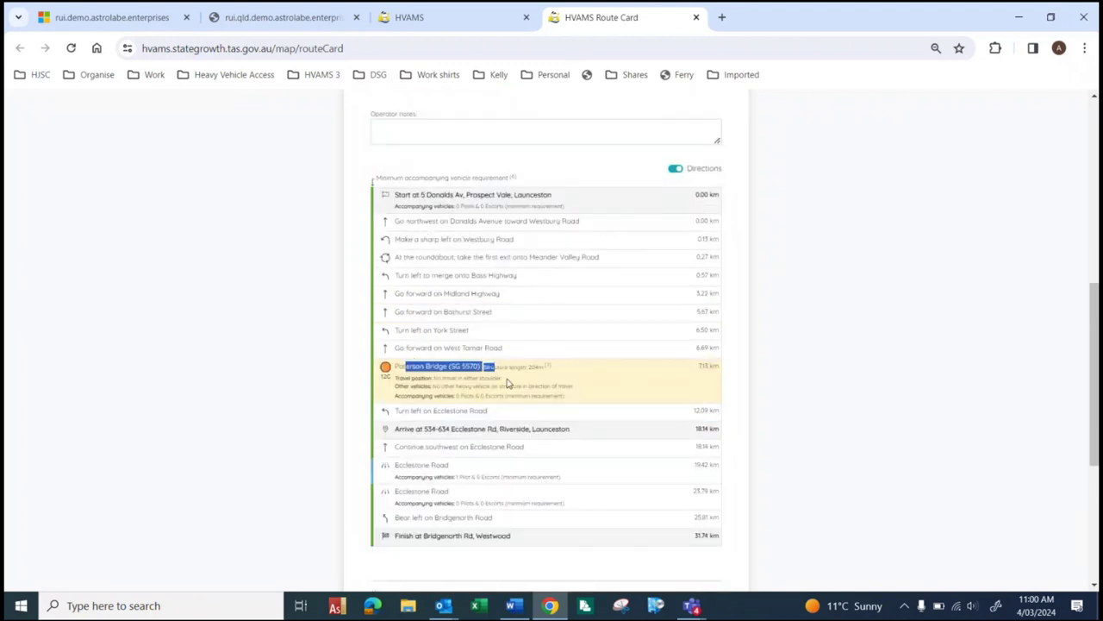
{"action": "left_click", "coordinate": [509, 384]}
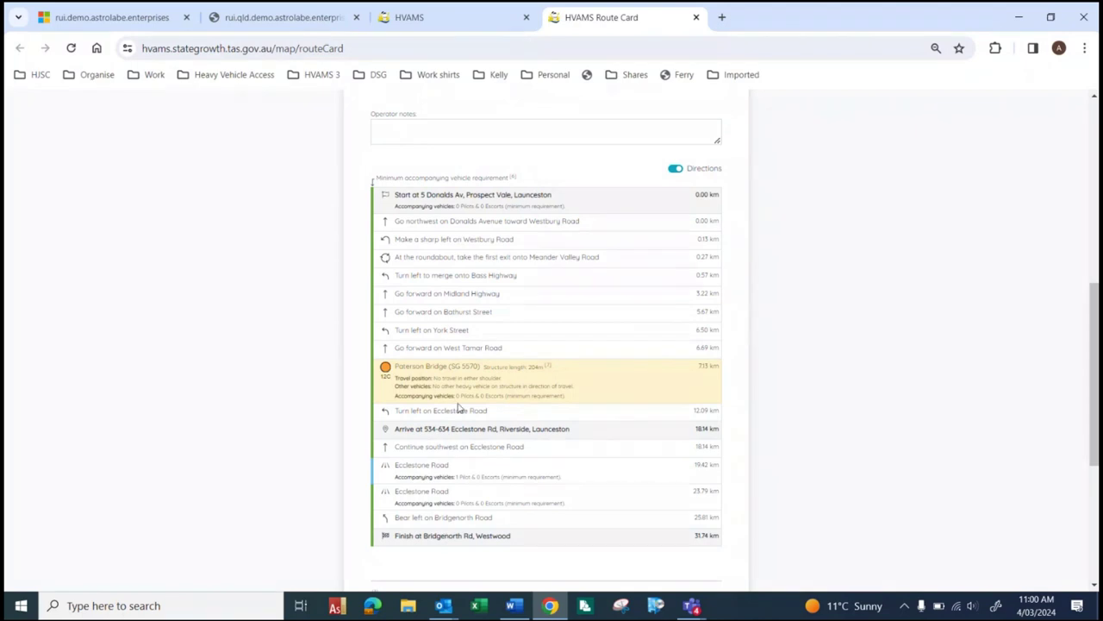
Step: Return to the network map, reset it to the whole of Tasmania and open the Vehicle Summary
{"action": "left_click", "coordinate": [426, 19]}
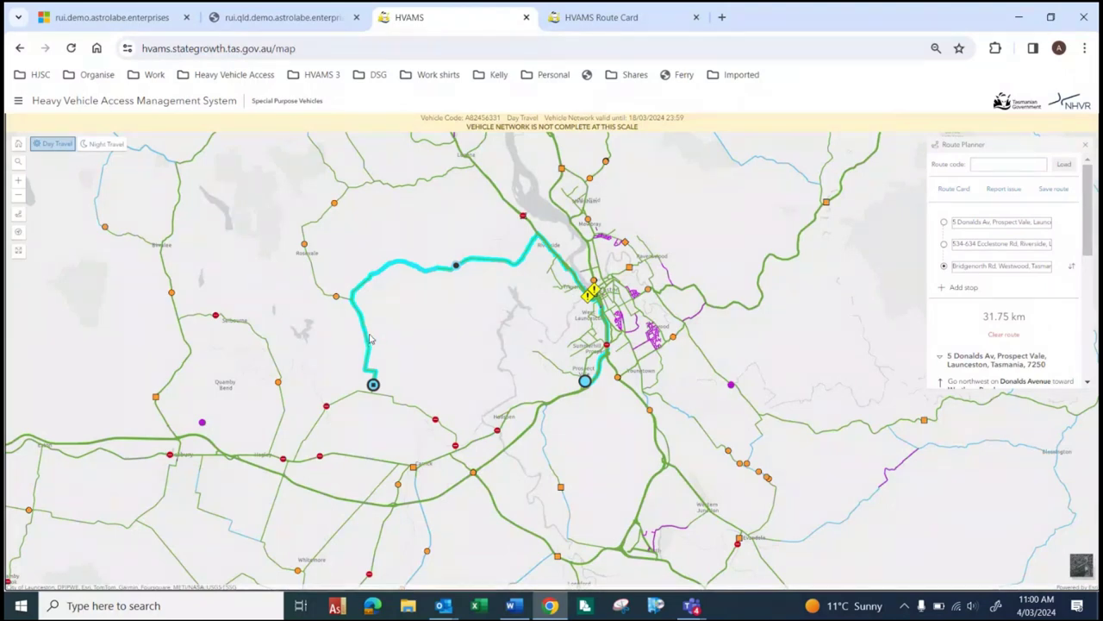
{"action": "left_click", "coordinate": [18, 143]}
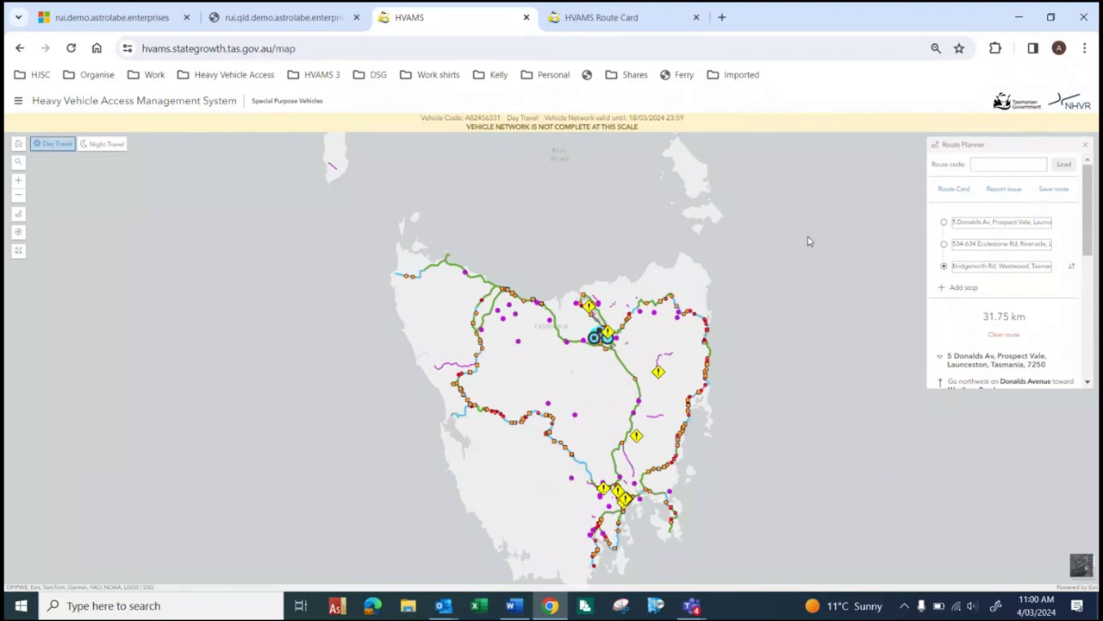
{"action": "left_click", "coordinate": [18, 99]}
{"action": "left_click", "coordinate": [24, 120]}
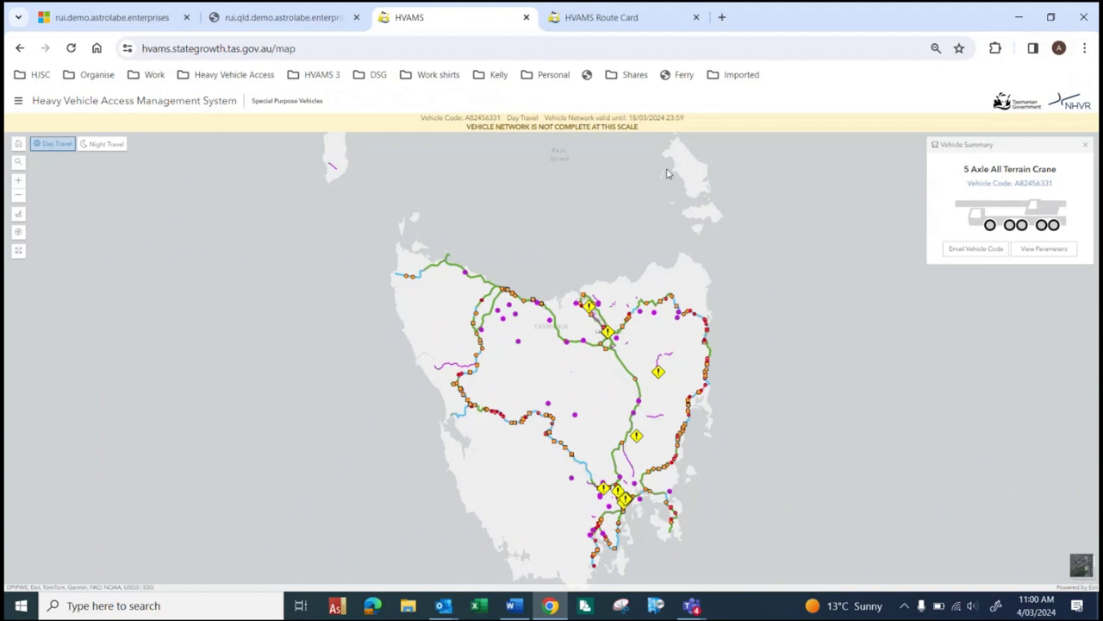
Step: Open the crane's vehicle parameters for editing and answer No to carrying easily removable counterweights and a jib/fly
{"action": "left_click", "coordinate": [1041, 249]}
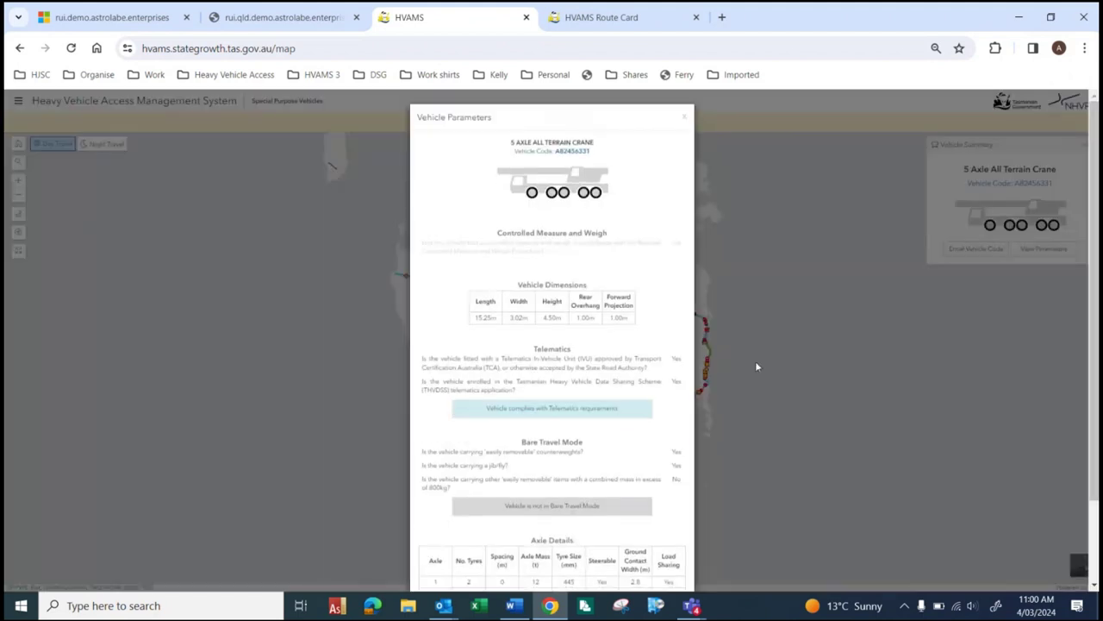
{"action": "scroll", "coordinate": [641, 353], "scroll_direction": "down", "scroll_amount": 1}
{"action": "scroll", "coordinate": [638, 356], "scroll_direction": "down", "scroll_amount": 1}
{"action": "left_click", "coordinate": [538, 560]}
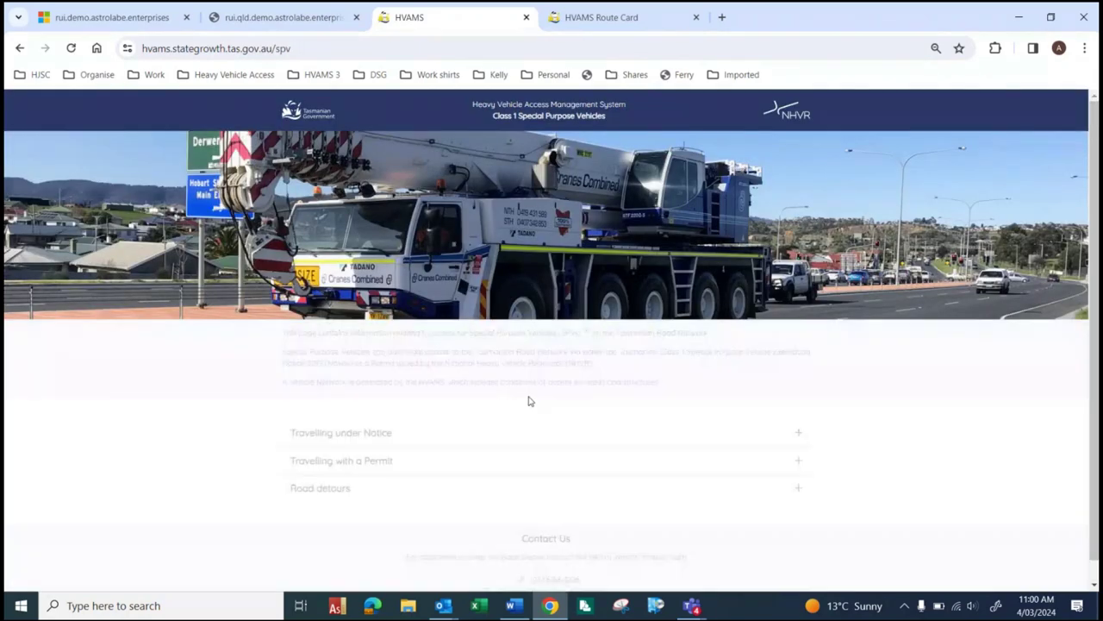
{"action": "scroll", "coordinate": [525, 339], "scroll_direction": "down", "scroll_amount": 2}
{"action": "scroll", "coordinate": [538, 353], "scroll_direction": "down", "scroll_amount": 1}
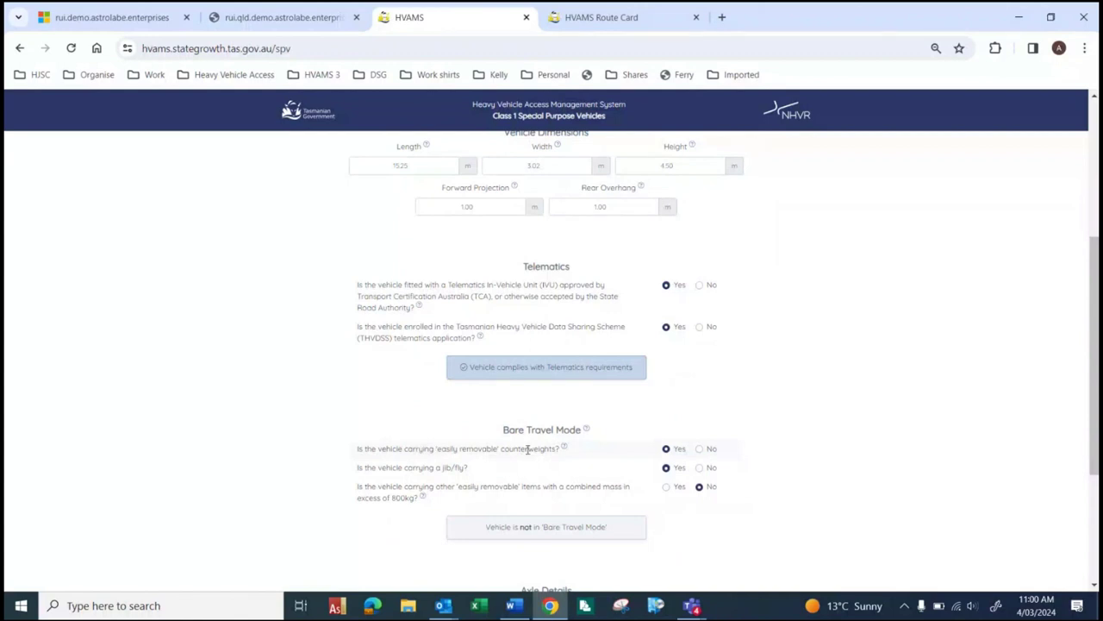
{"action": "scroll", "coordinate": [658, 451], "scroll_direction": "down", "scroll_amount": 1}
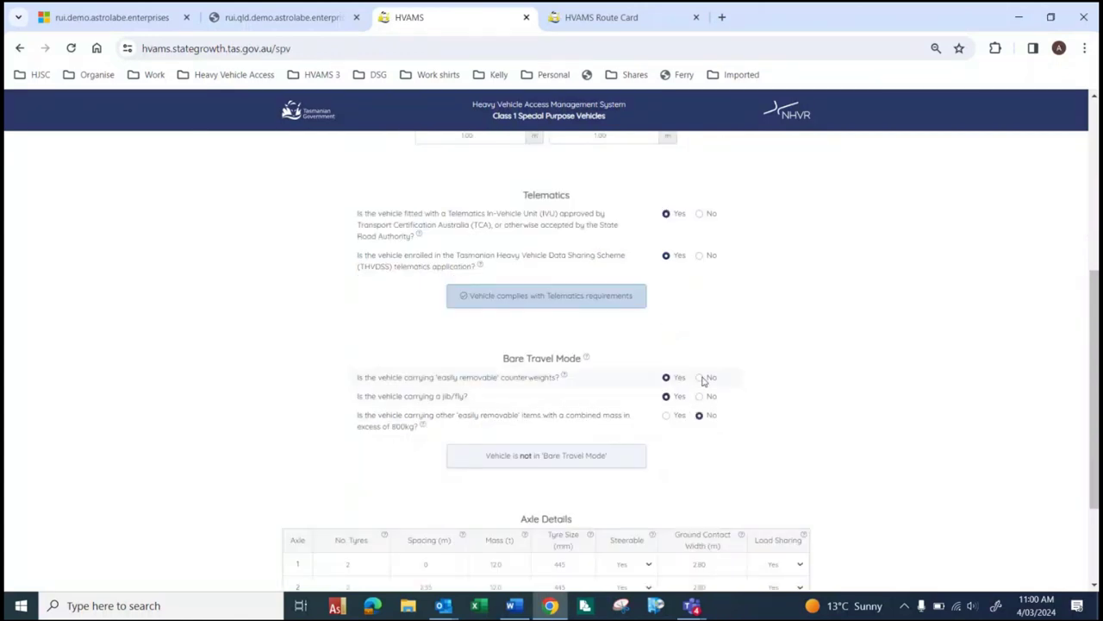
{"action": "left_click", "coordinate": [701, 377]}
{"action": "left_click", "coordinate": [701, 397]}
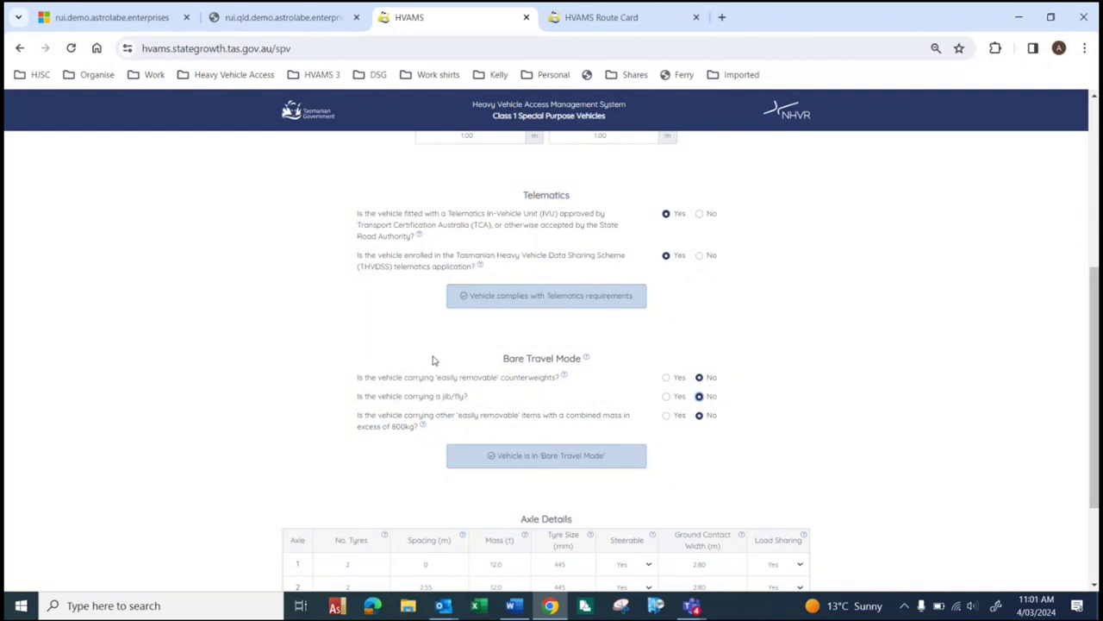
Step: Set the mass of all five axles to 11 t and check the vehicle inputs
{"action": "scroll", "coordinate": [302, 352], "scroll_direction": "down", "scroll_amount": 2}
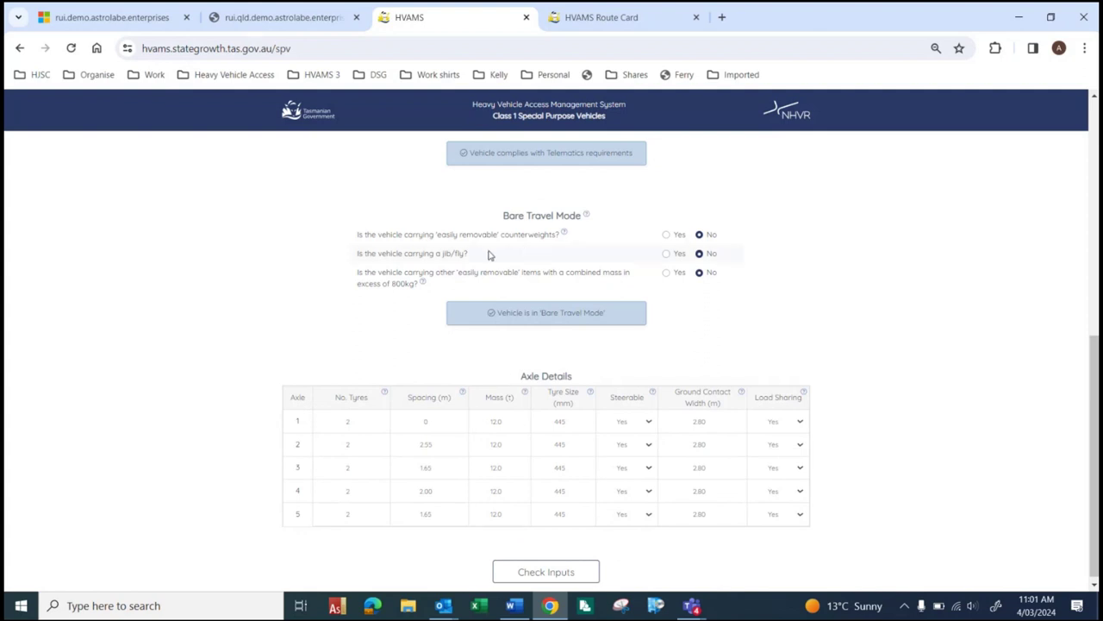
{"action": "left_click_drag", "start_coordinate": [477, 421], "coordinate": [515, 511]}
{"action": "type", "text": "1"}
{"action": "type", "text": "1"}
{"action": "type", "text": "11"}
{"action": "type", "text": "111"}
{"action": "type", "text": "1"}
{"action": "left_click", "coordinate": [537, 572]}
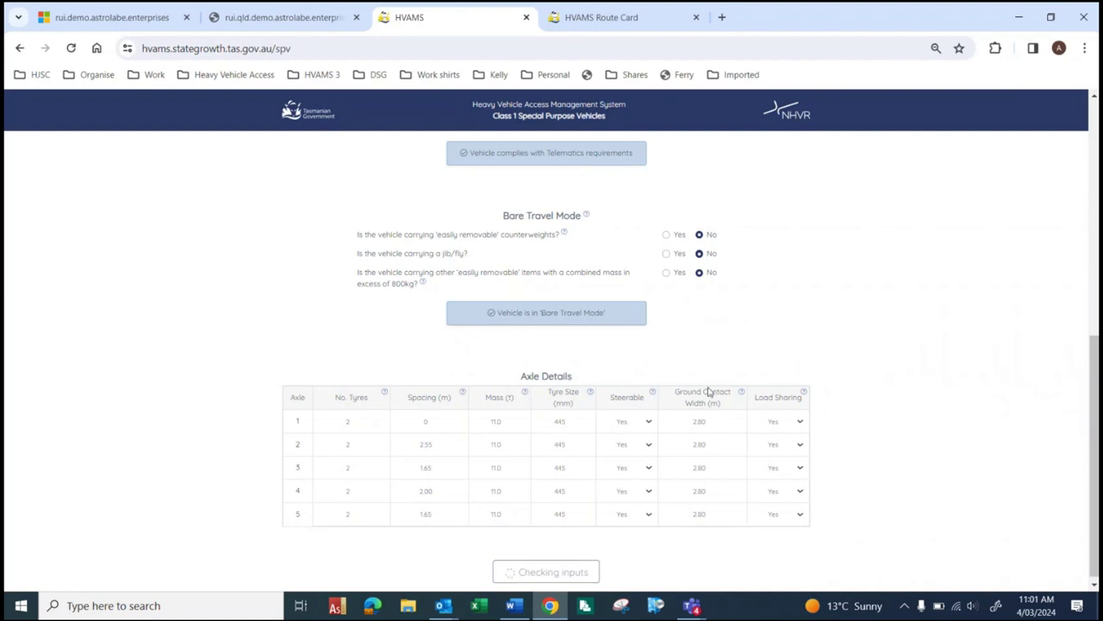
Step: Proceed with the edited crane parameters and open the vehicle's network map
{"action": "scroll", "coordinate": [603, 483], "scroll_direction": "down", "scroll_amount": 1}
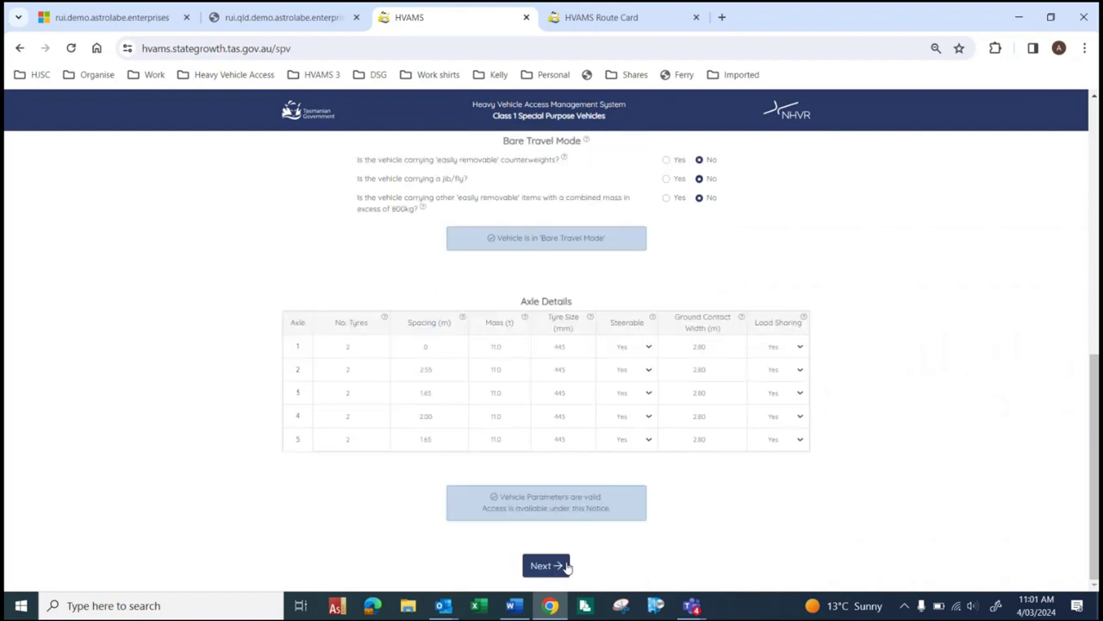
{"action": "left_click", "coordinate": [547, 565]}
{"action": "left_click", "coordinate": [549, 330]}
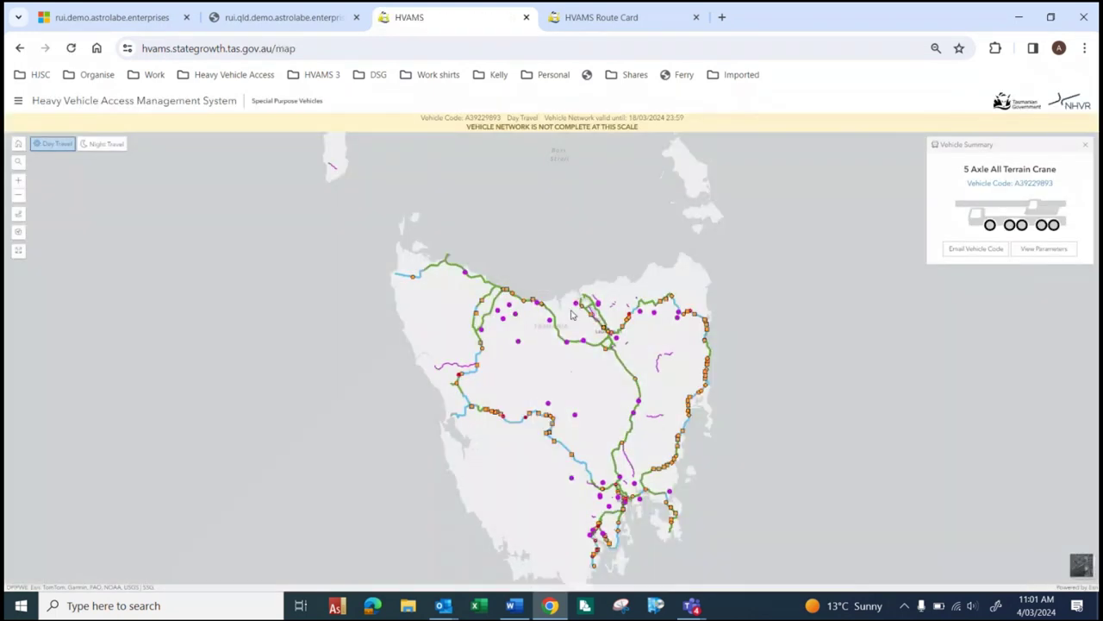
Step: Open the Route Planner and plan a route from Donalds Av, Prospect Vale, to Bridgenorth Rd, Westwood
{"action": "scroll", "coordinate": [649, 341], "scroll_direction": "up", "scroll_amount": 5}
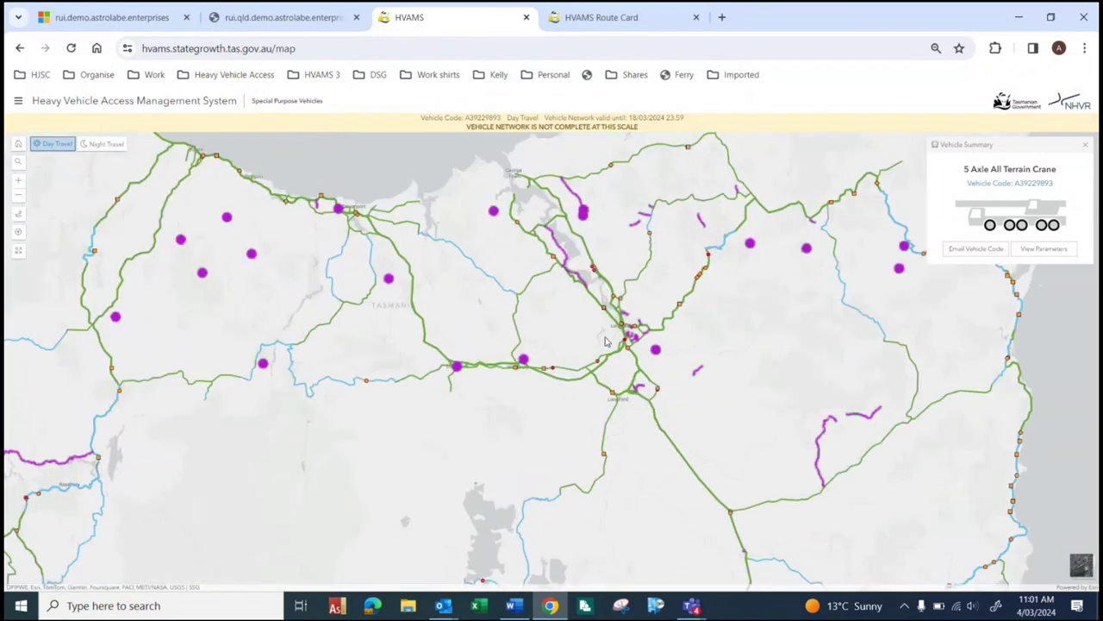
{"action": "scroll", "coordinate": [596, 373], "scroll_direction": "up", "scroll_amount": 3}
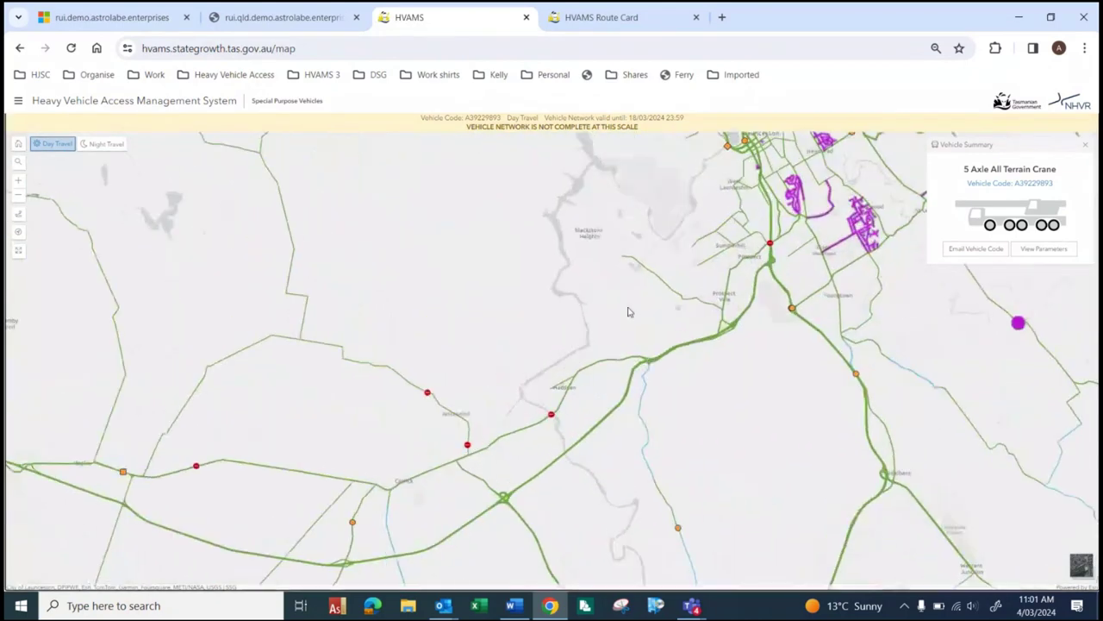
{"action": "scroll", "coordinate": [663, 274], "scroll_direction": "up", "scroll_amount": 2}
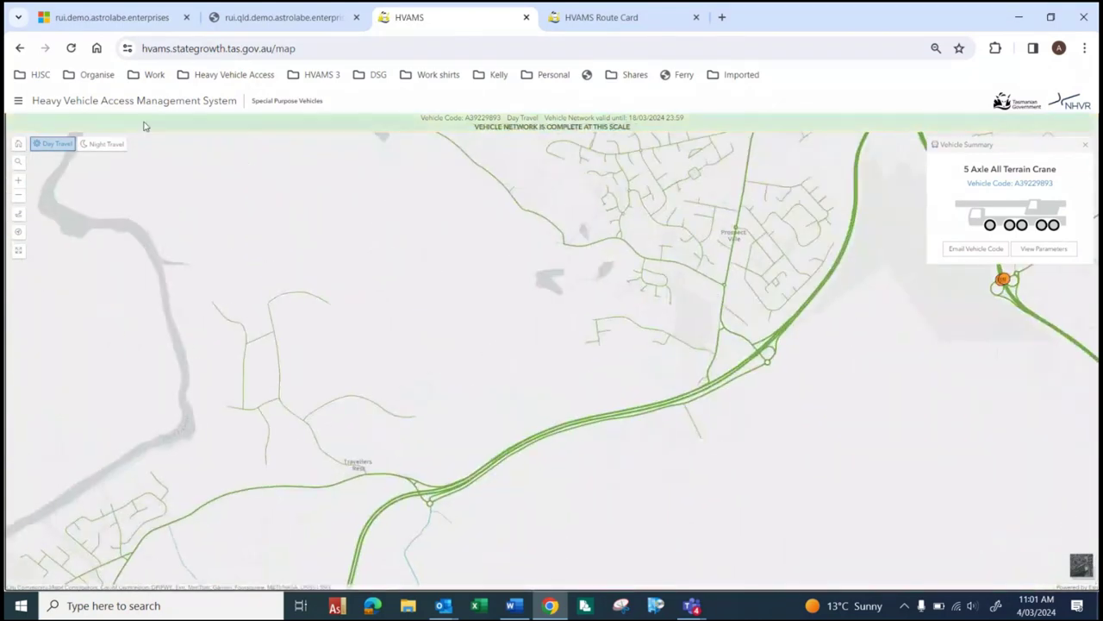
{"action": "left_click", "coordinate": [18, 214]}
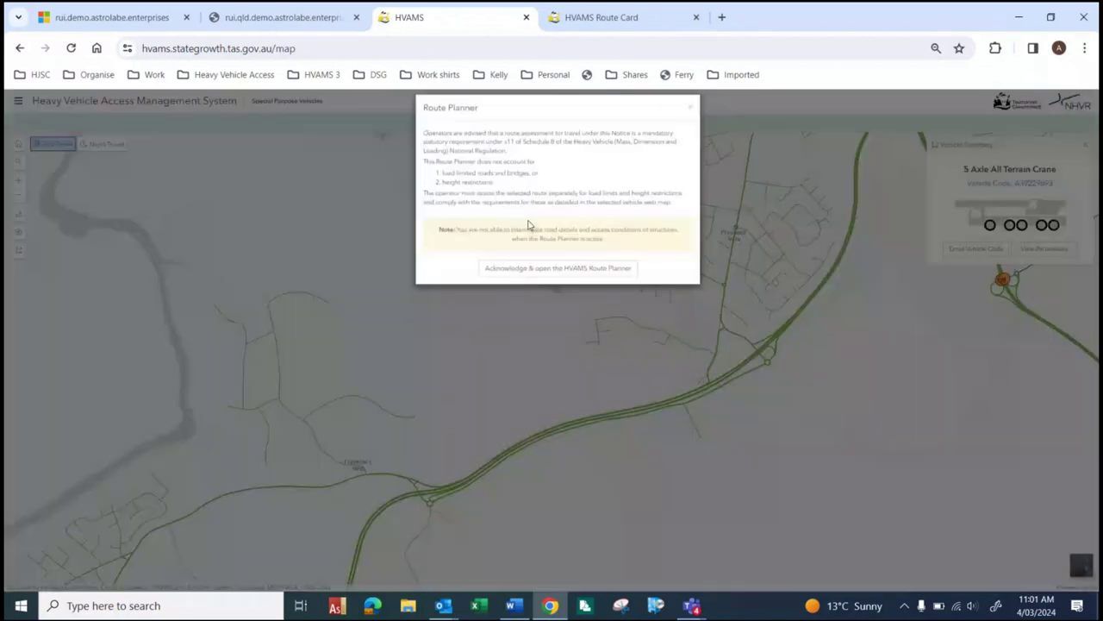
{"action": "left_click", "coordinate": [529, 278]}
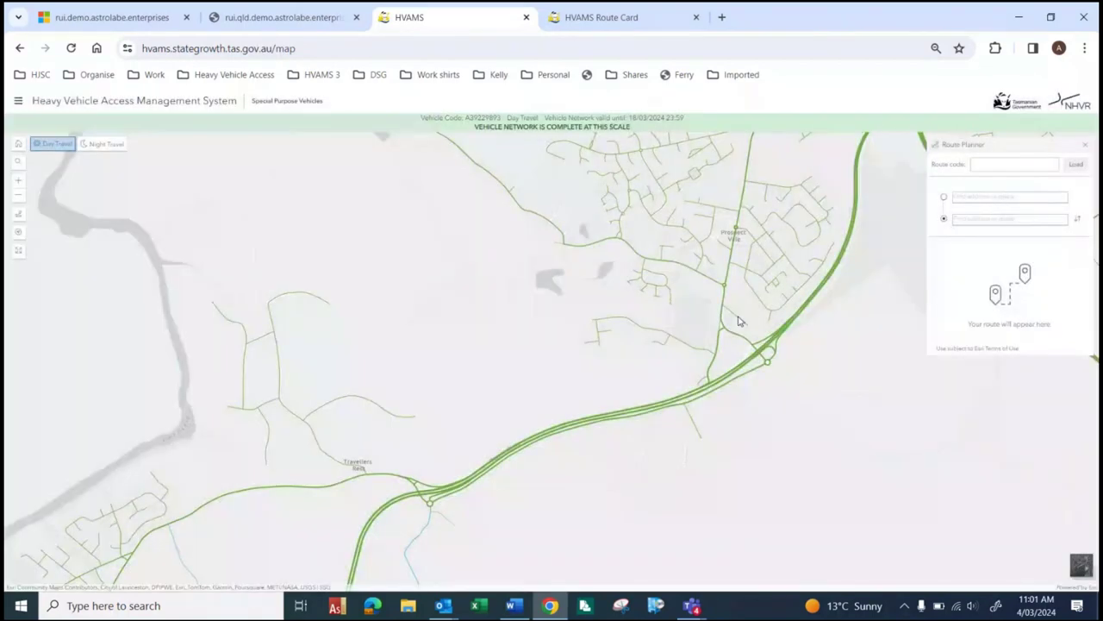
{"action": "left_click", "coordinate": [740, 321]}
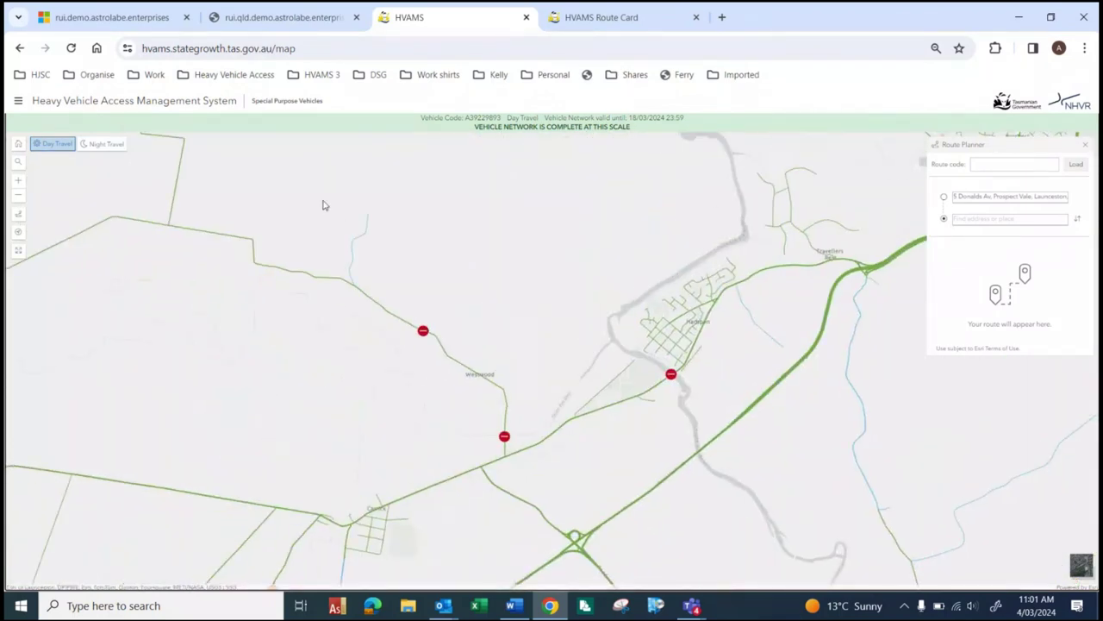
{"action": "left_click", "coordinate": [961, 220]}
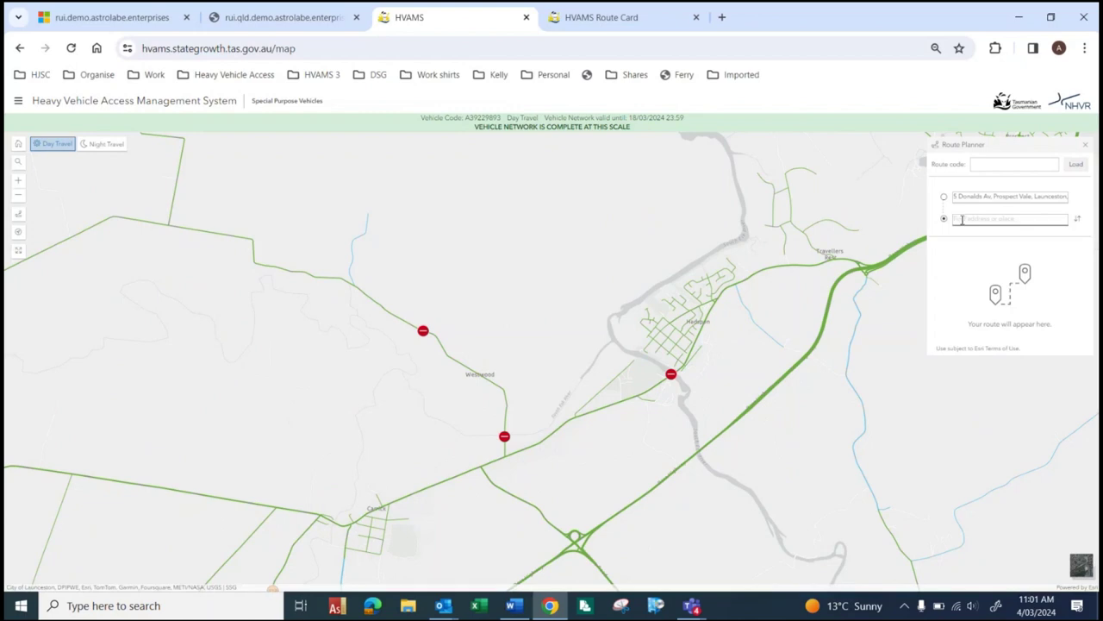
{"action": "left_click", "coordinate": [172, 213]}
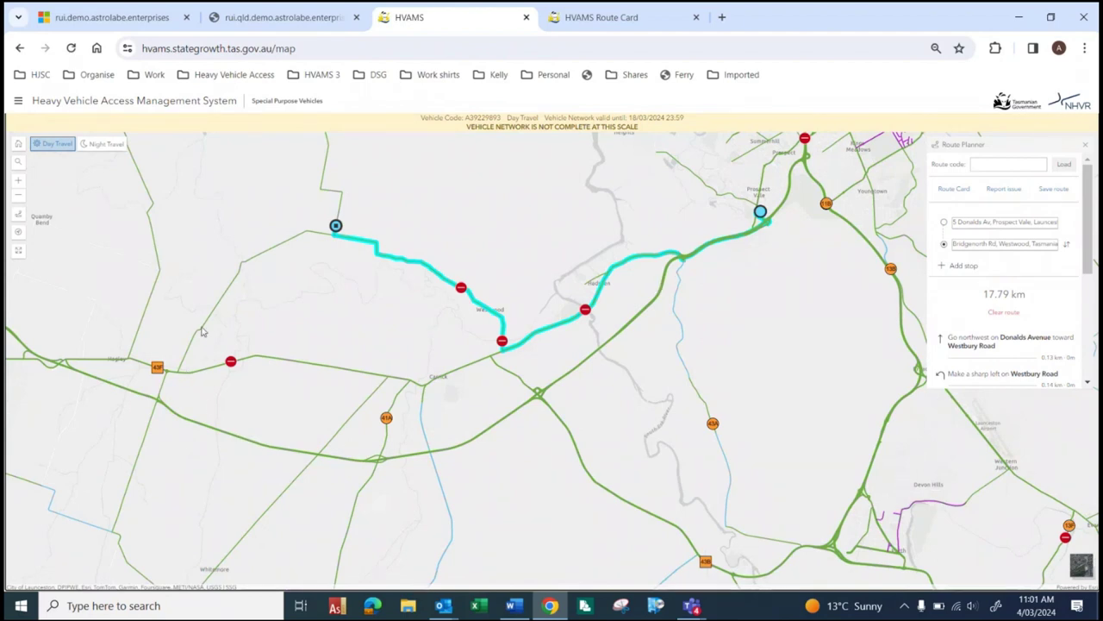
Step: Add a stop on Westwood Rd, Hagley, ahead of the Bridgenorth Rd destination, and consult the earlier Route Card for comparison
{"action": "left_click", "coordinate": [964, 265]}
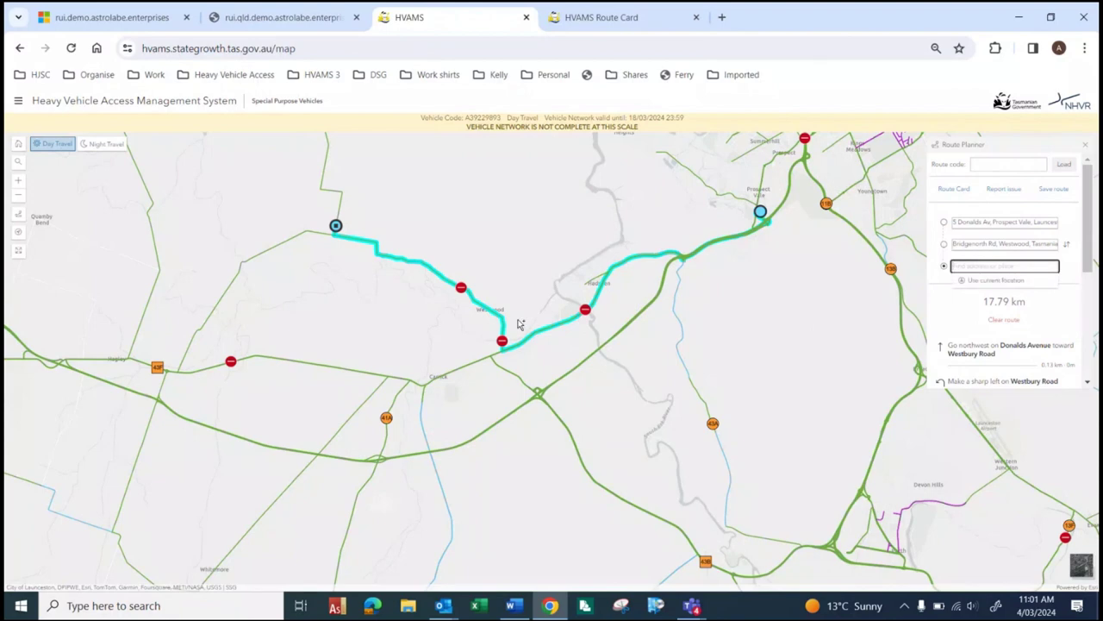
{"action": "left_click", "coordinate": [213, 315]}
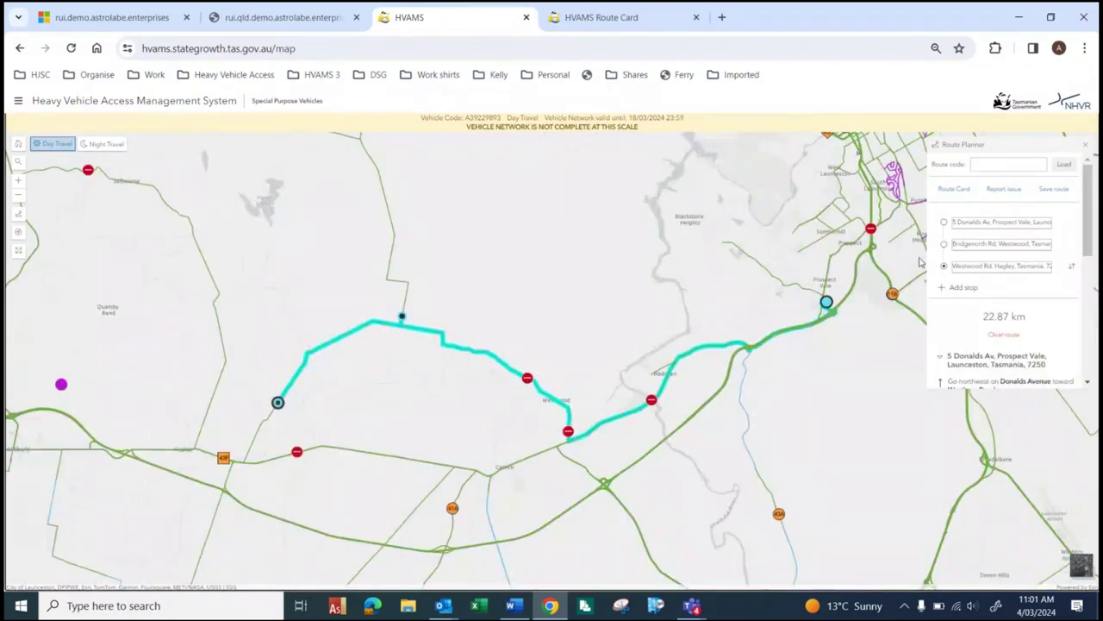
{"action": "left_click_drag", "start_coordinate": [940, 267], "coordinate": [941, 245]}
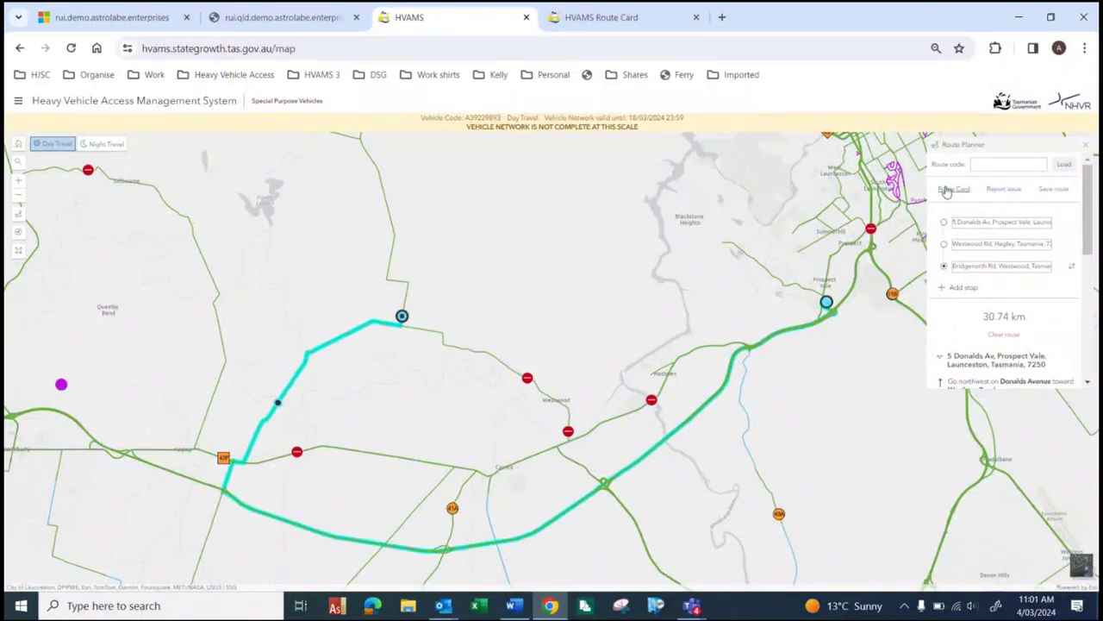
{"action": "left_click", "coordinate": [607, 24]}
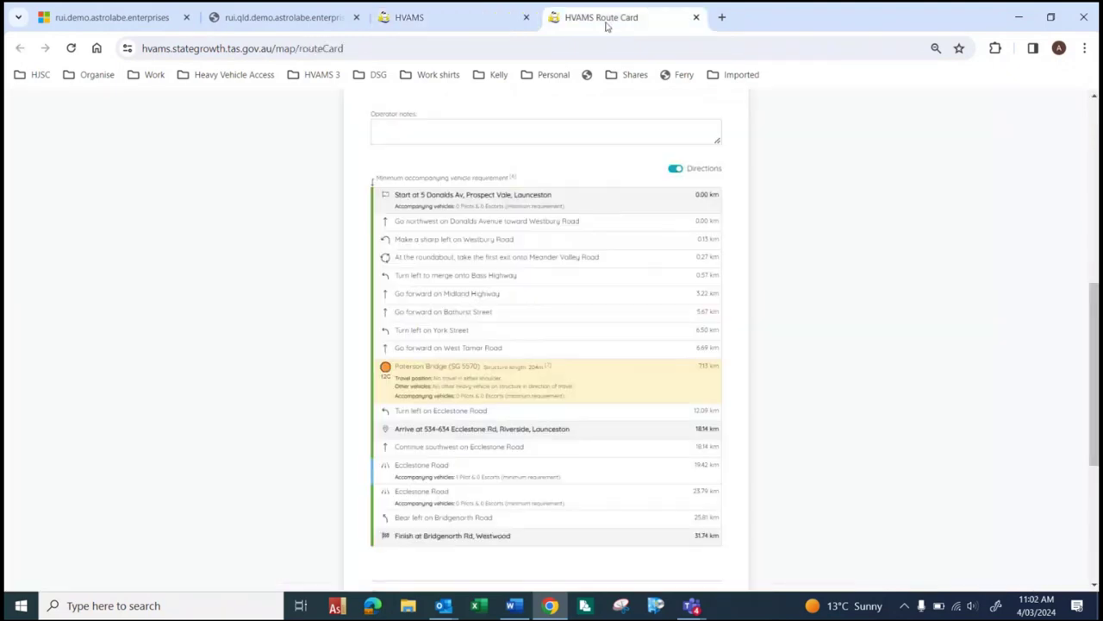
{"action": "left_click", "coordinate": [437, 26]}
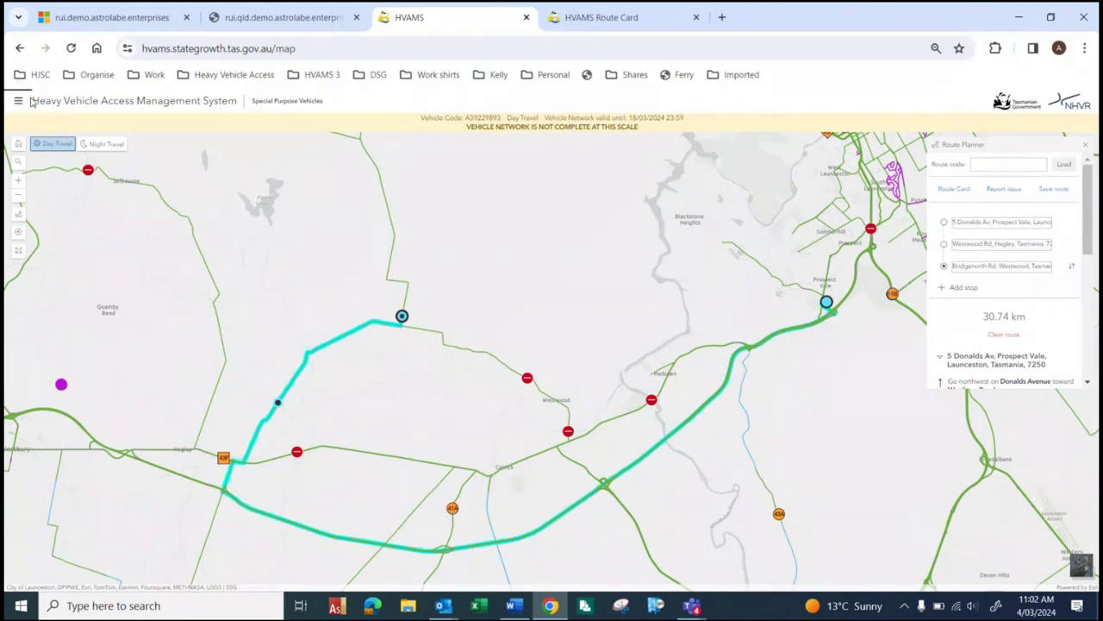
Step: Return to the Special Purpose Vehicles start page and load vehicle code 5ATCDSPV3 for travelling under Notice
{"action": "left_click", "coordinate": [17, 50]}
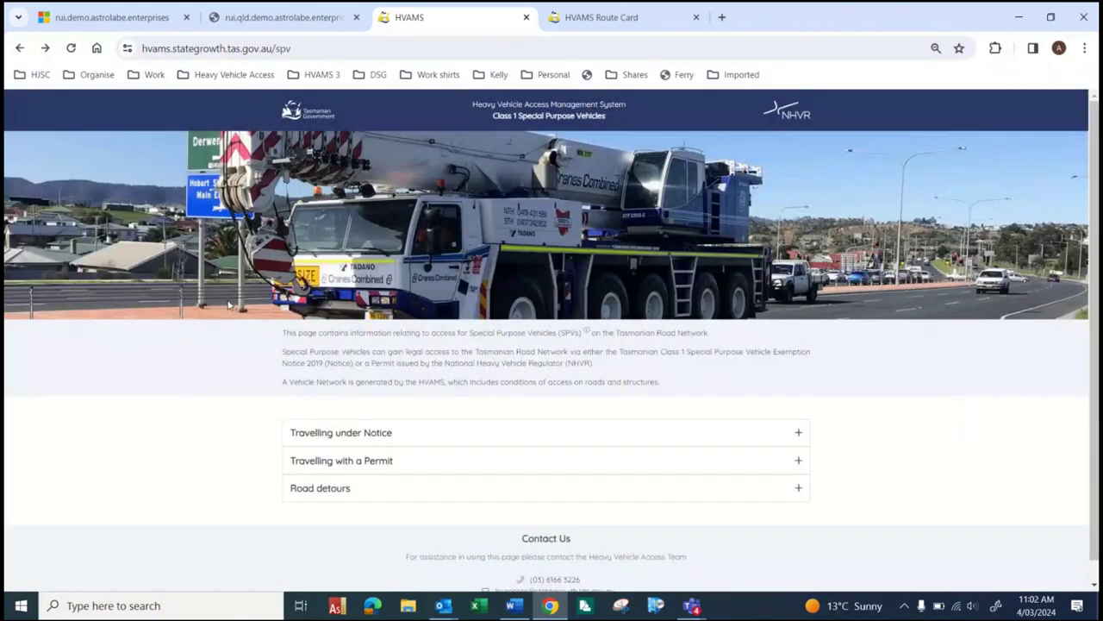
{"action": "scroll", "coordinate": [285, 351], "scroll_direction": "up", "scroll_amount": 1}
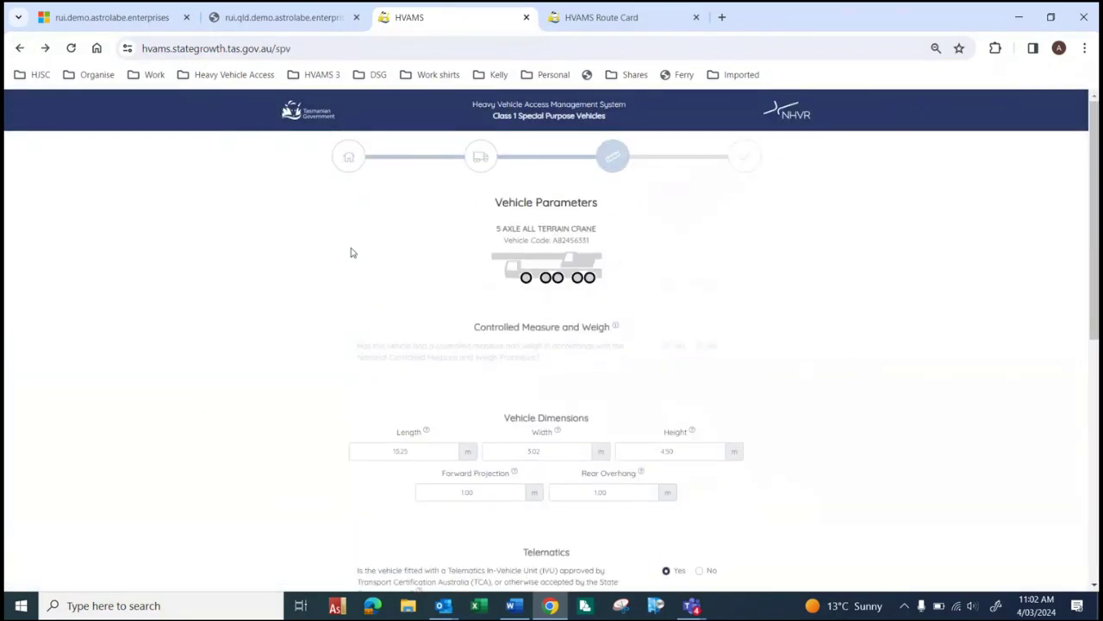
{"action": "left_click", "coordinate": [348, 160]}
{"action": "scroll", "coordinate": [364, 414], "scroll_direction": "down", "scroll_amount": 1}
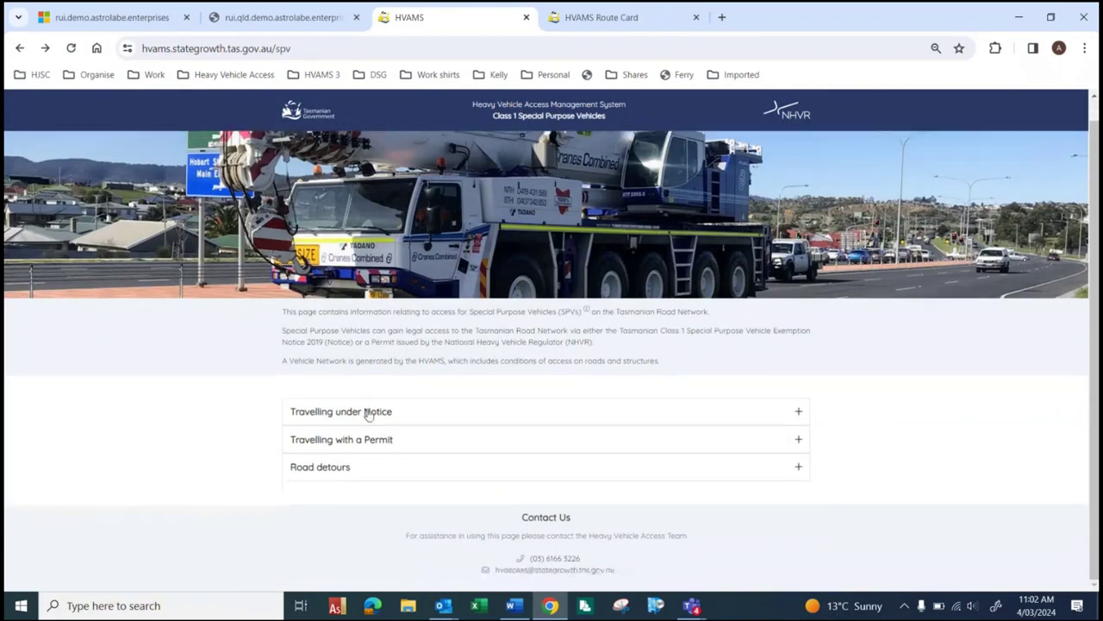
{"action": "left_click", "coordinate": [396, 408]}
{"action": "scroll", "coordinate": [577, 403], "scroll_direction": "down", "scroll_amount": 2}
{"action": "left_click", "coordinate": [591, 412]}
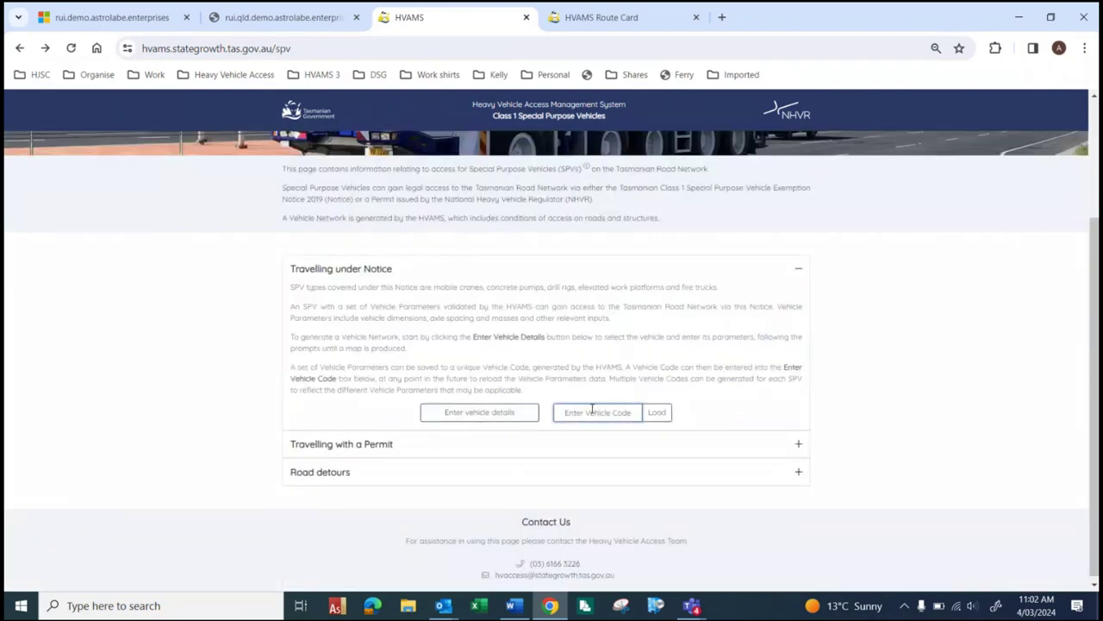
{"action": "type", "text": "541C"}
{"action": "type", "text": "D"}
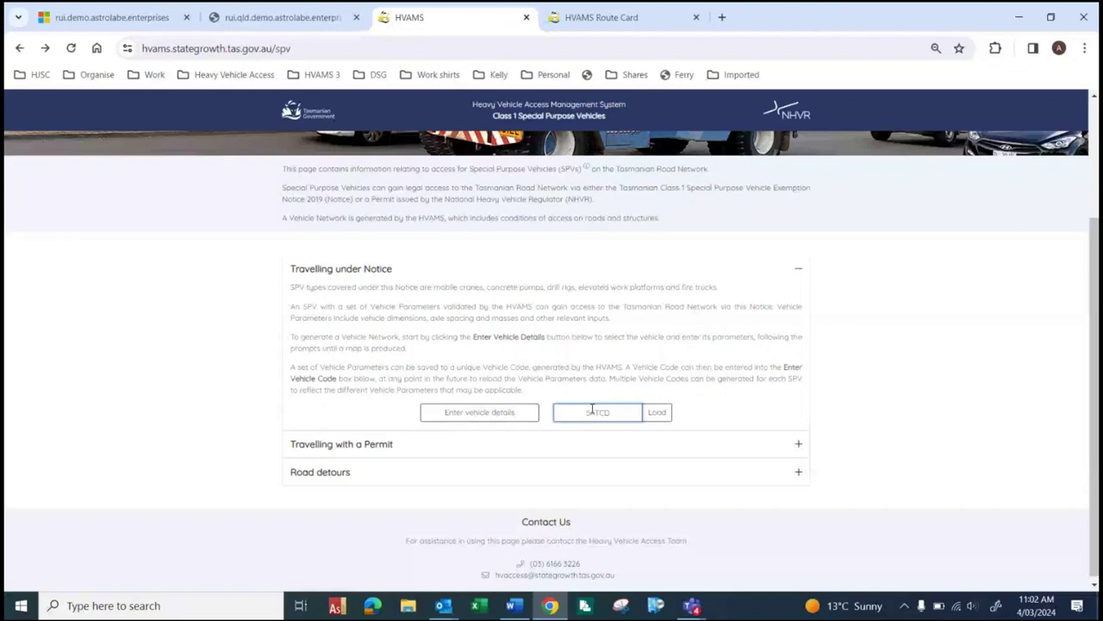
{"action": "type", "text": "SPV3"}
{"action": "key", "text": "Return"}
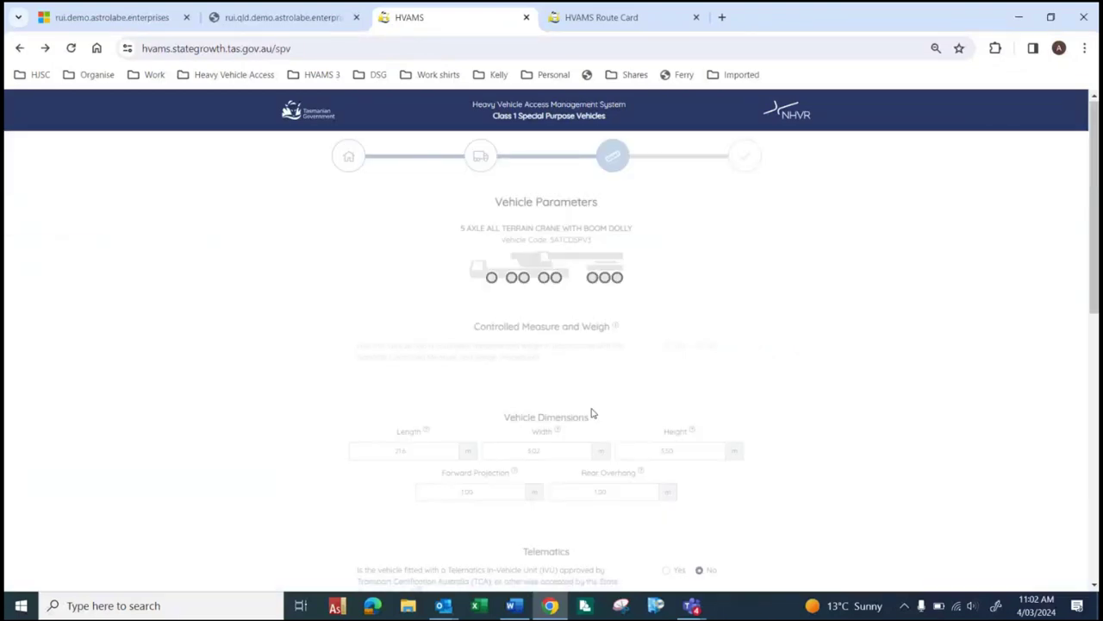
Step: Review and check the parameters of the 5 axle all terrain crane with boom dolly, and open its network map
{"action": "scroll", "coordinate": [616, 399], "scroll_direction": "down", "scroll_amount": 5}
{"action": "scroll", "coordinate": [608, 369], "scroll_direction": "up", "scroll_amount": 2}
{"action": "scroll", "coordinate": [608, 369], "scroll_direction": "up", "scroll_amount": 3}
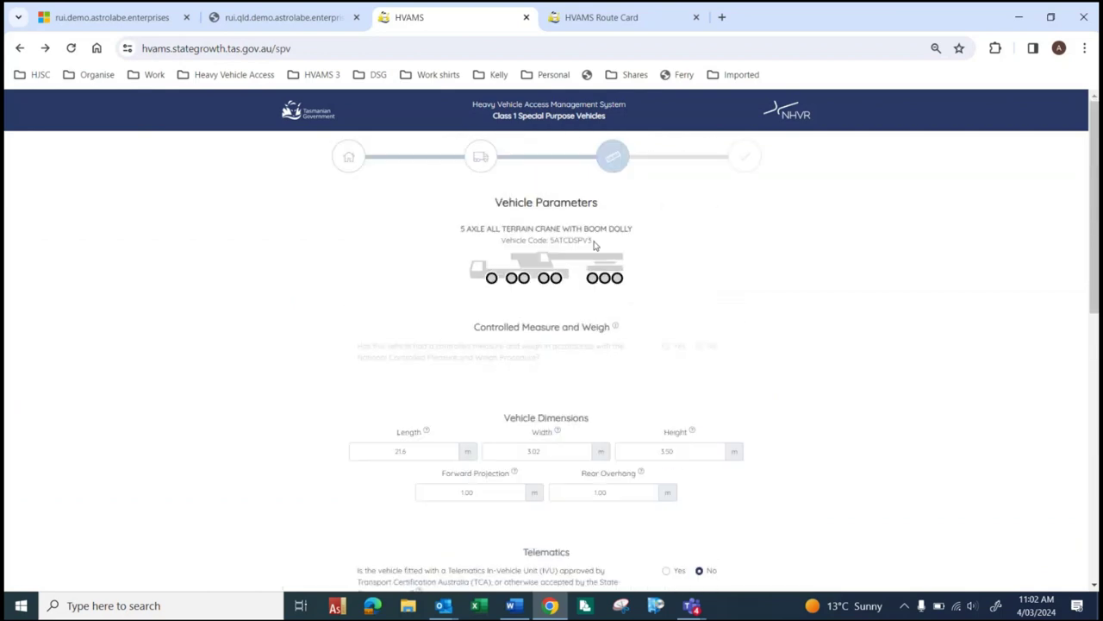
{"action": "scroll", "coordinate": [569, 388], "scroll_direction": "down", "scroll_amount": 7}
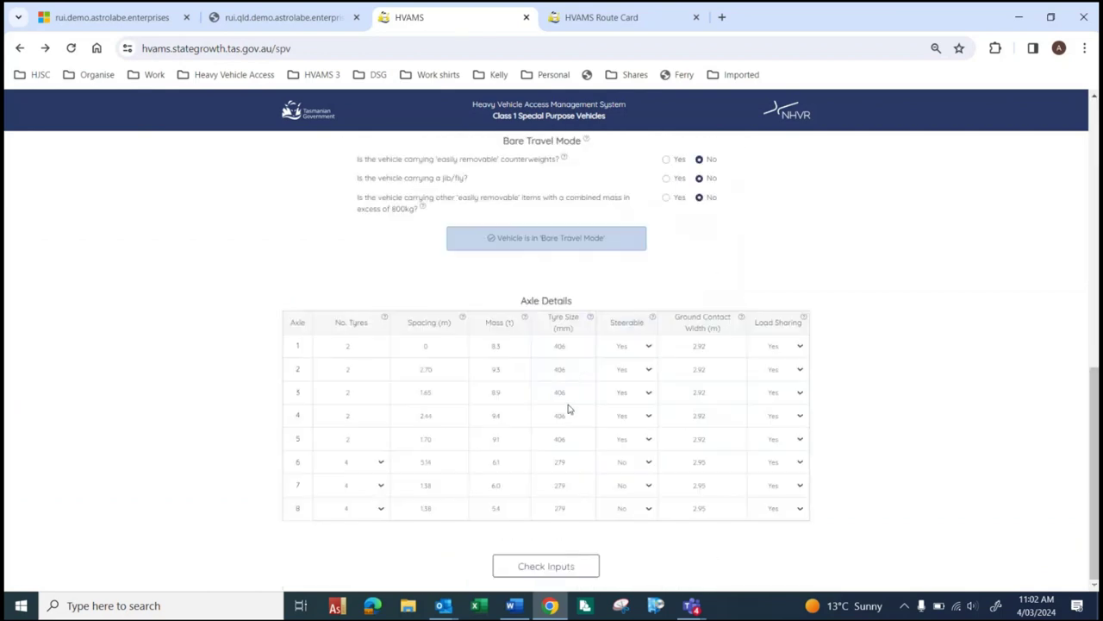
{"action": "left_click", "coordinate": [536, 568]}
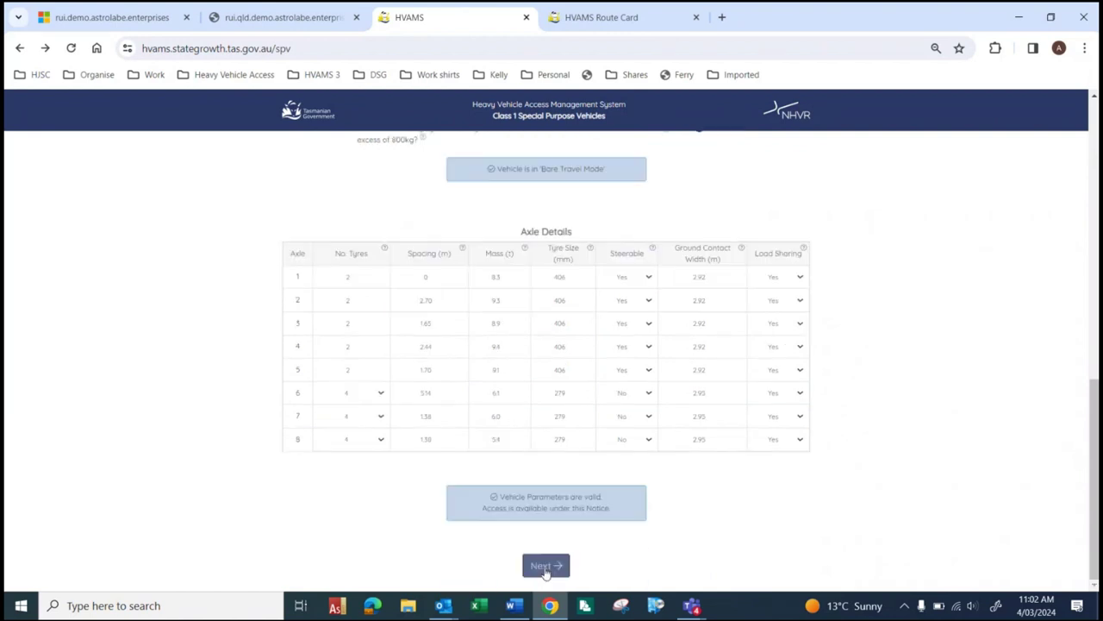
{"action": "left_click", "coordinate": [543, 565]}
{"action": "left_click", "coordinate": [552, 326]}
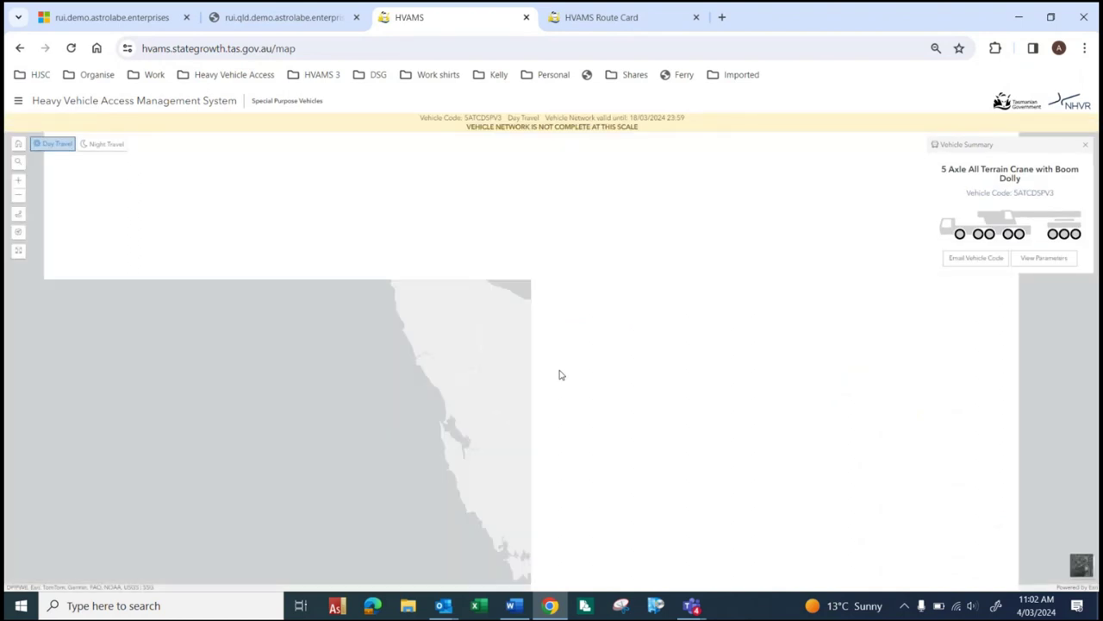
Step: Examine the boom dolly crane's road access and structure conditions around Launceston, Hadspen and Westwood
{"action": "scroll", "coordinate": [606, 331], "scroll_direction": "up", "scroll_amount": 4}
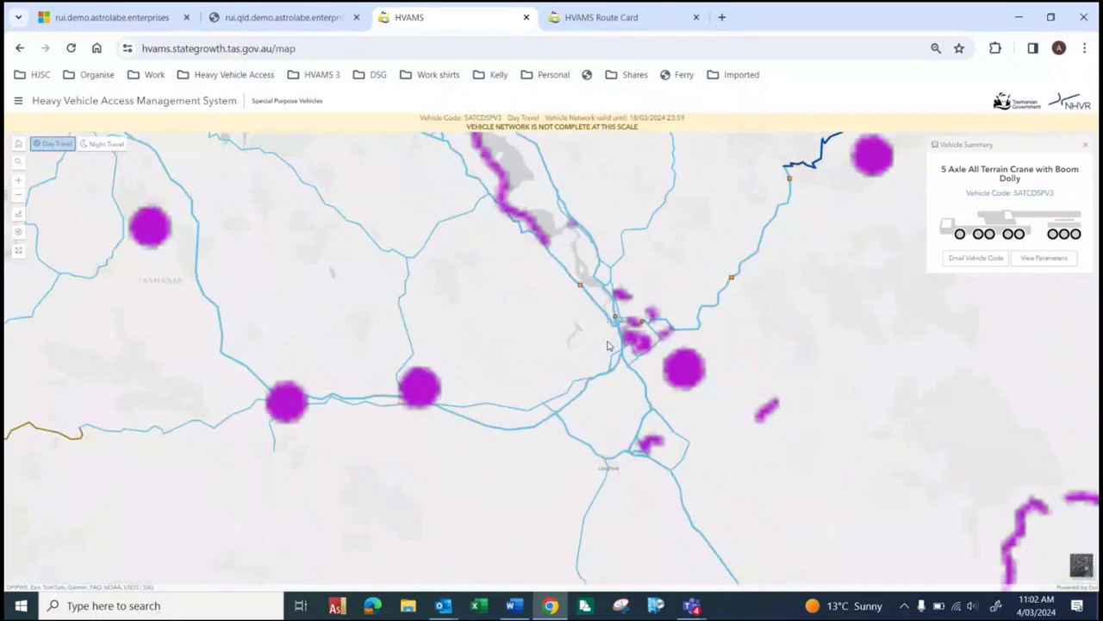
{"action": "scroll", "coordinate": [607, 345], "scroll_direction": "up", "scroll_amount": 1}
{"action": "left_click_drag", "start_coordinate": [592, 365], "coordinate": [599, 310]}
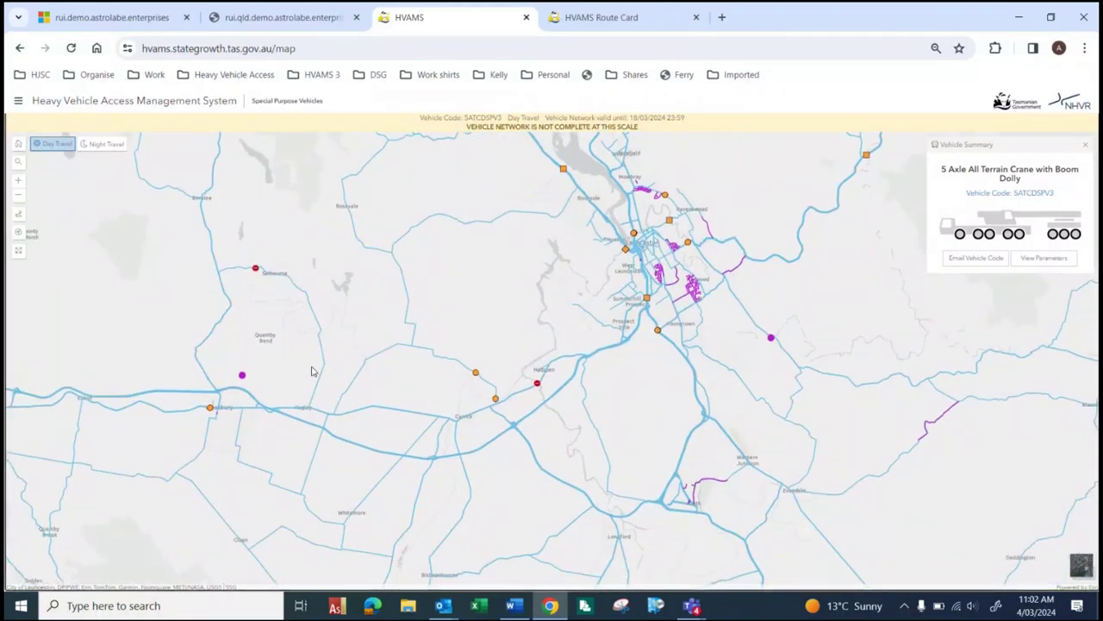
{"action": "scroll", "coordinate": [447, 353], "scroll_direction": "up", "scroll_amount": 1}
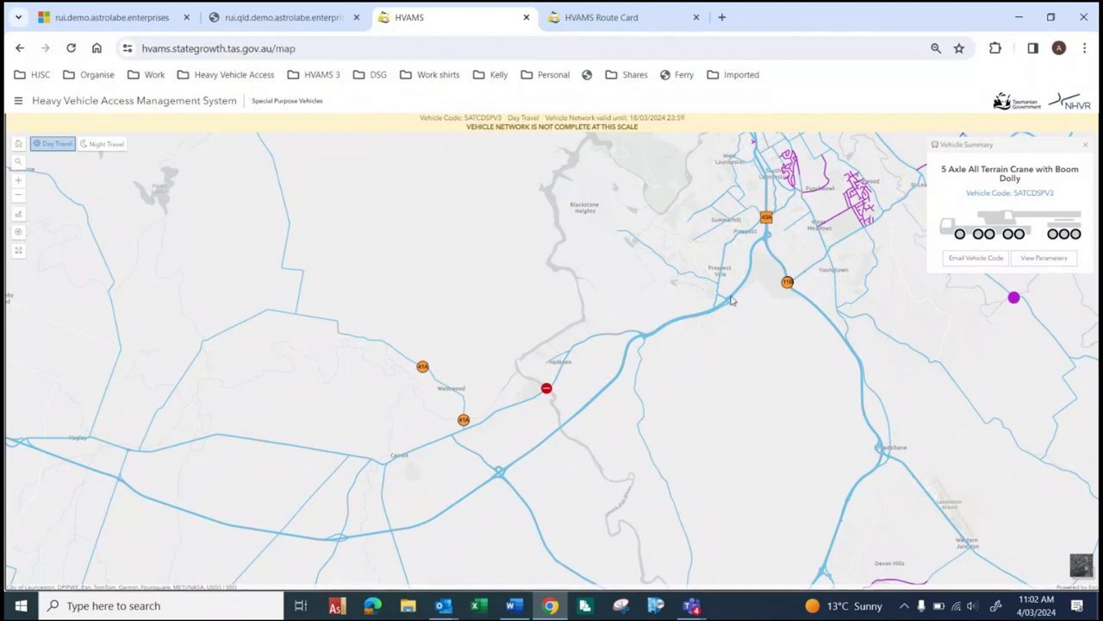
Step: Show the map key and review the symbols for structure access and the pilot and escort requirements on roads
{"action": "left_click", "coordinate": [21, 100]}
{"action": "left_click", "coordinate": [36, 140]}
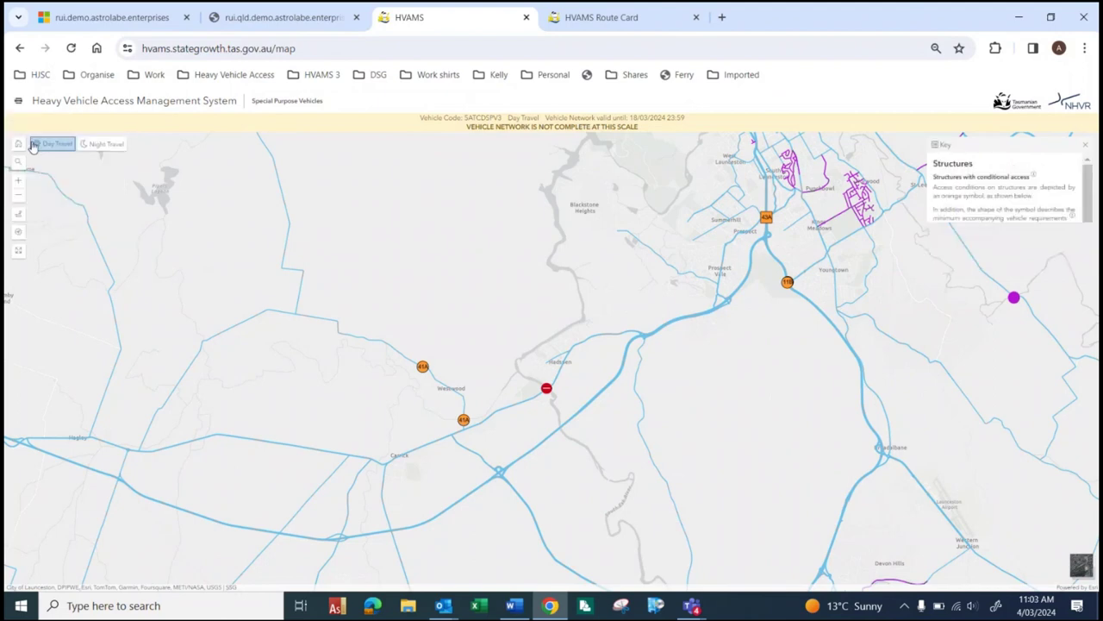
{"action": "scroll", "coordinate": [949, 257], "scroll_direction": "down", "scroll_amount": 2}
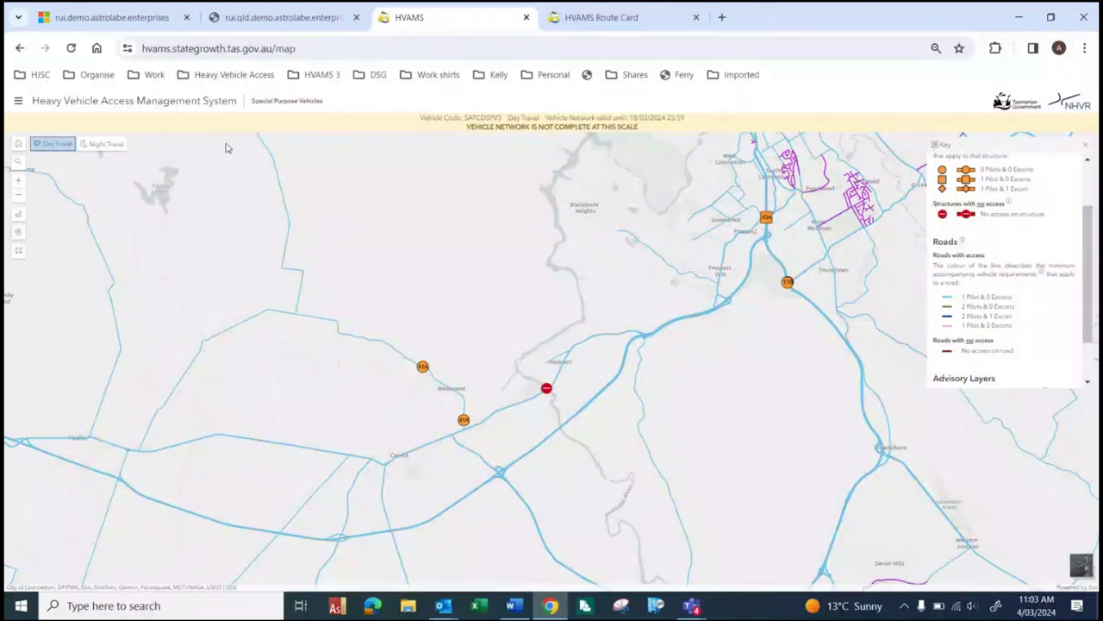
Step: Compare the boom dolly crane's night and day travel networks across northern Tasmania, ending on night travel
{"action": "left_click", "coordinate": [108, 145]}
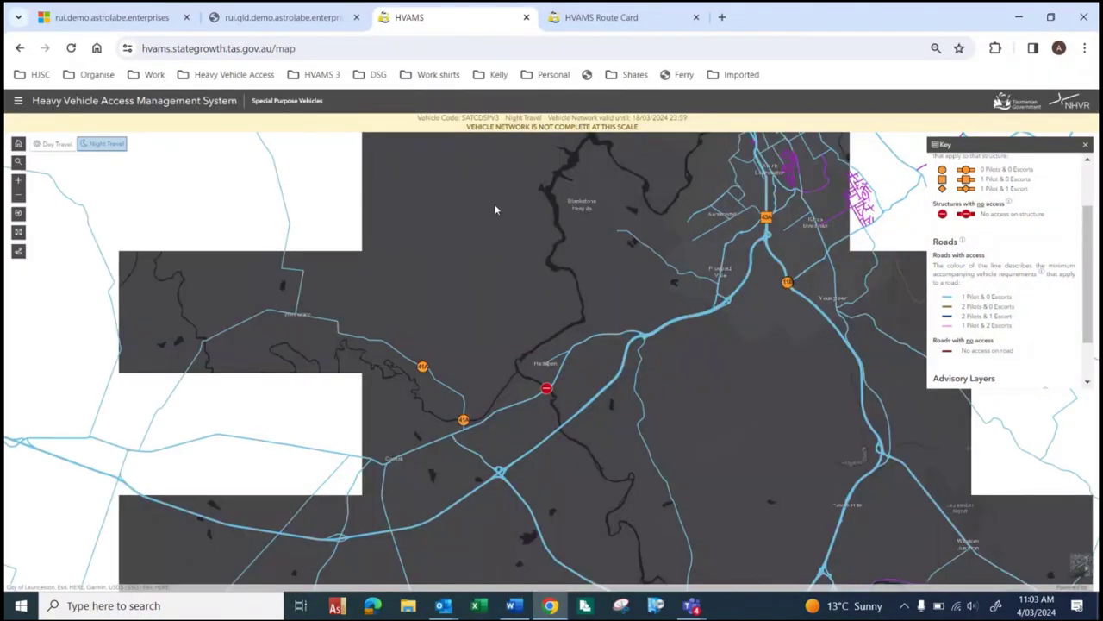
{"action": "scroll", "coordinate": [540, 228], "scroll_direction": "down", "scroll_amount": 2}
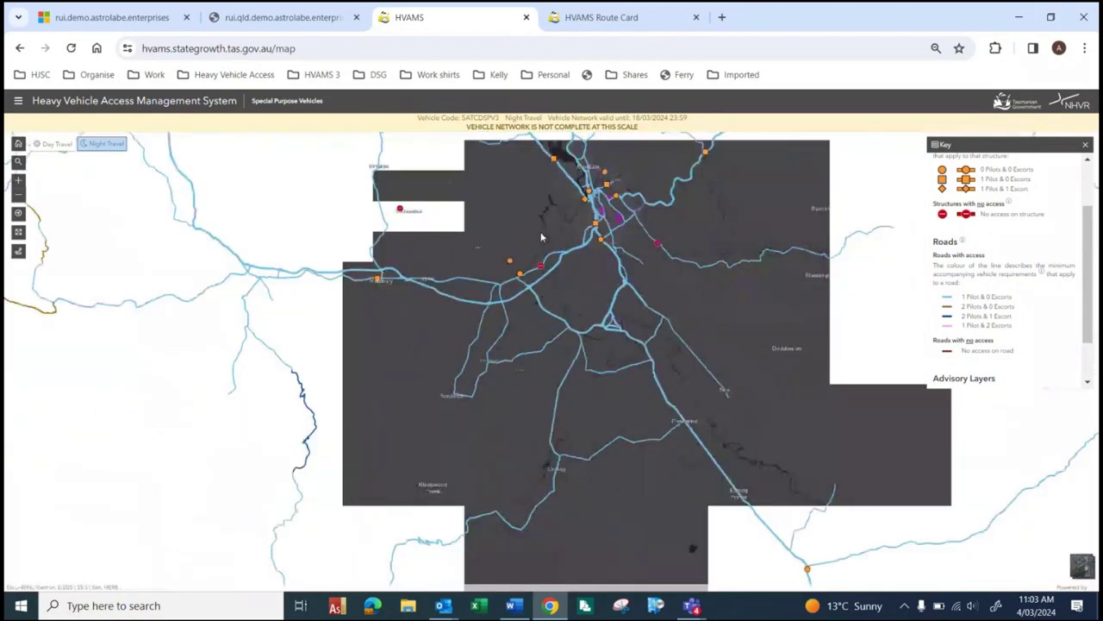
{"action": "left_click_drag", "start_coordinate": [576, 276], "coordinate": [583, 332]}
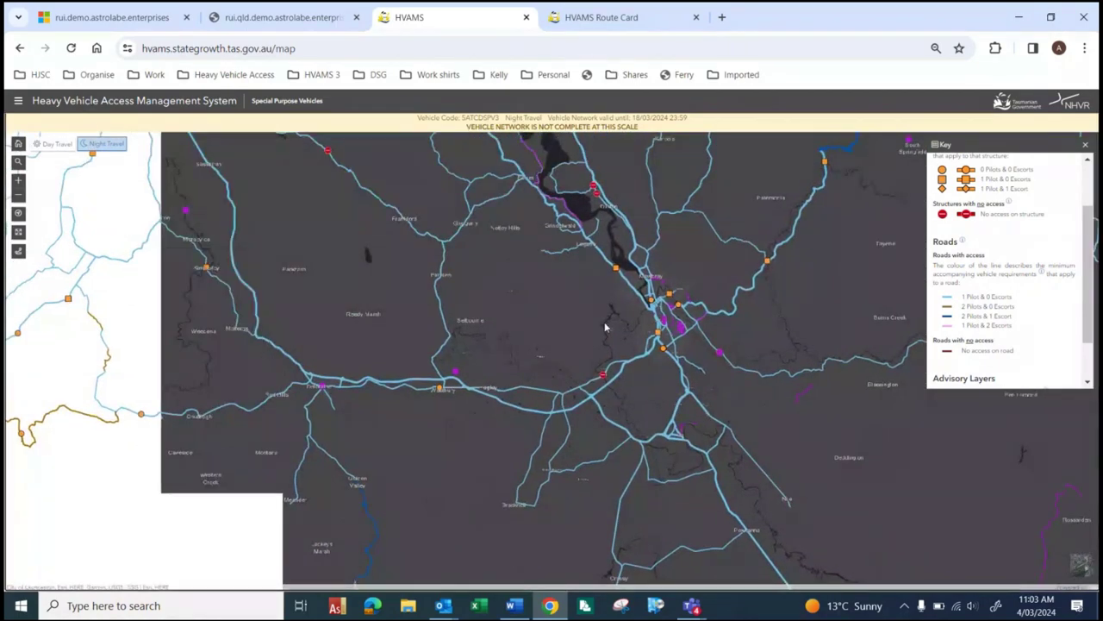
{"action": "left_click_drag", "start_coordinate": [375, 408], "coordinate": [573, 385]}
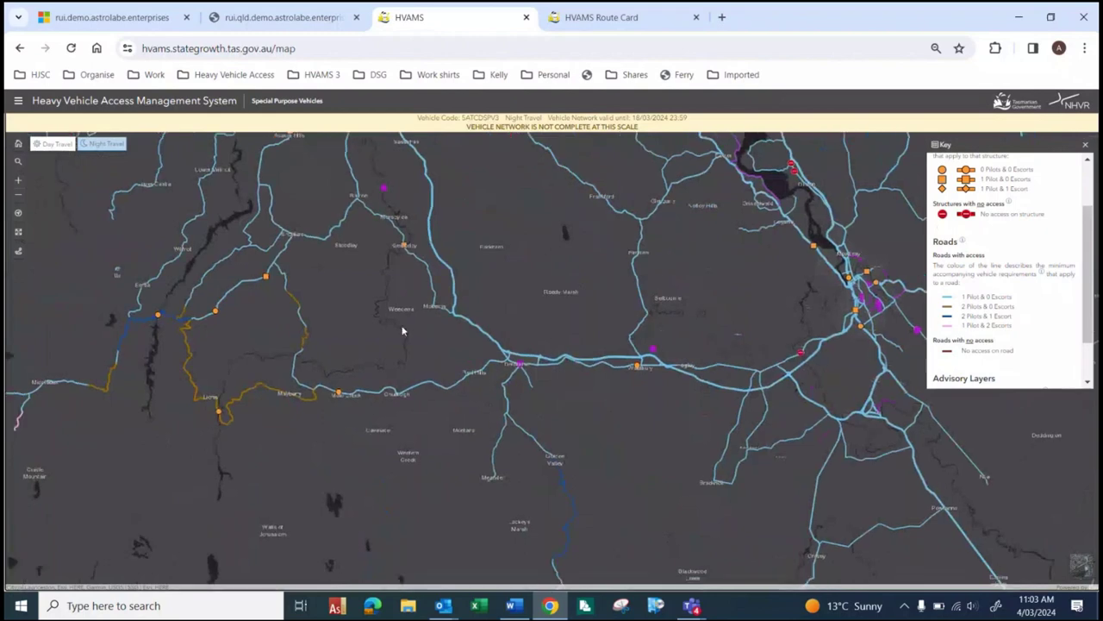
{"action": "left_click", "coordinate": [54, 144]}
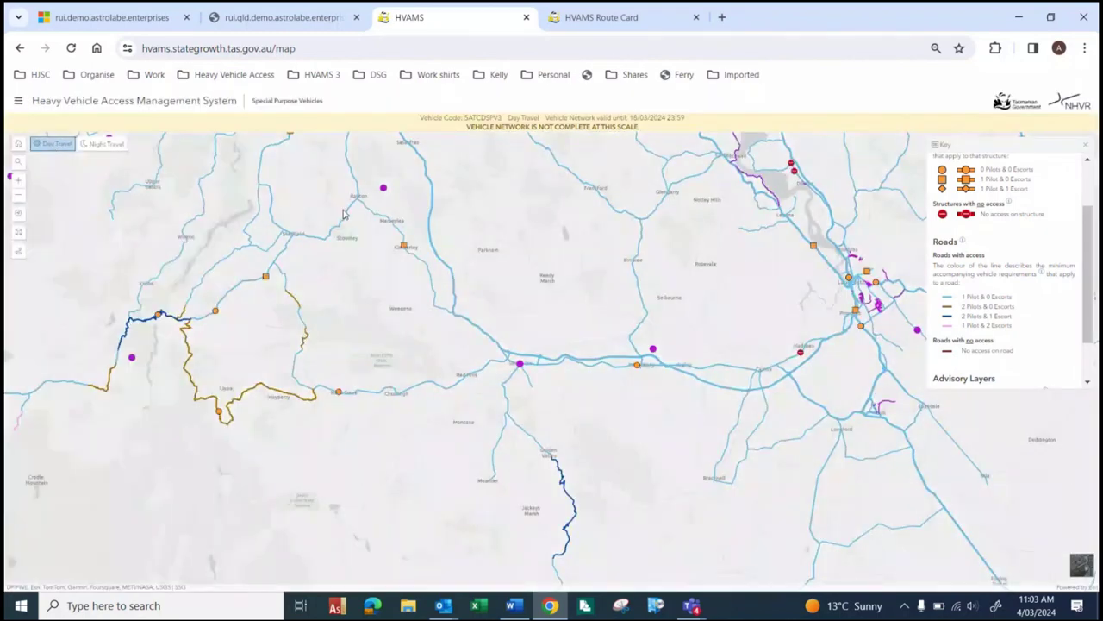
{"action": "left_click_drag", "start_coordinate": [419, 266], "coordinate": [330, 297]}
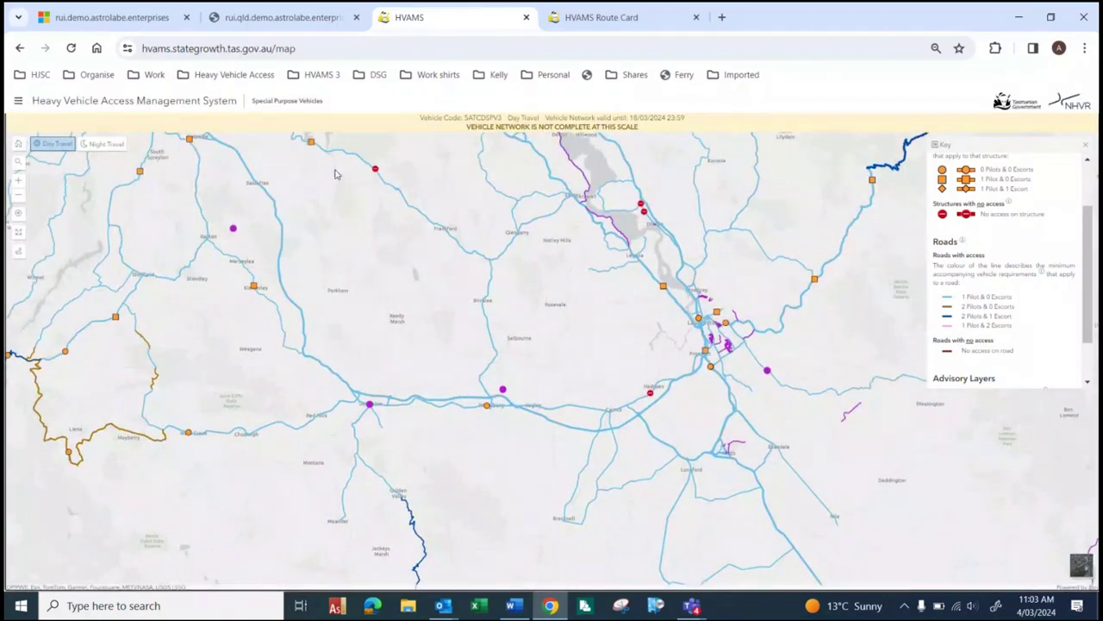
{"action": "left_click", "coordinate": [112, 146]}
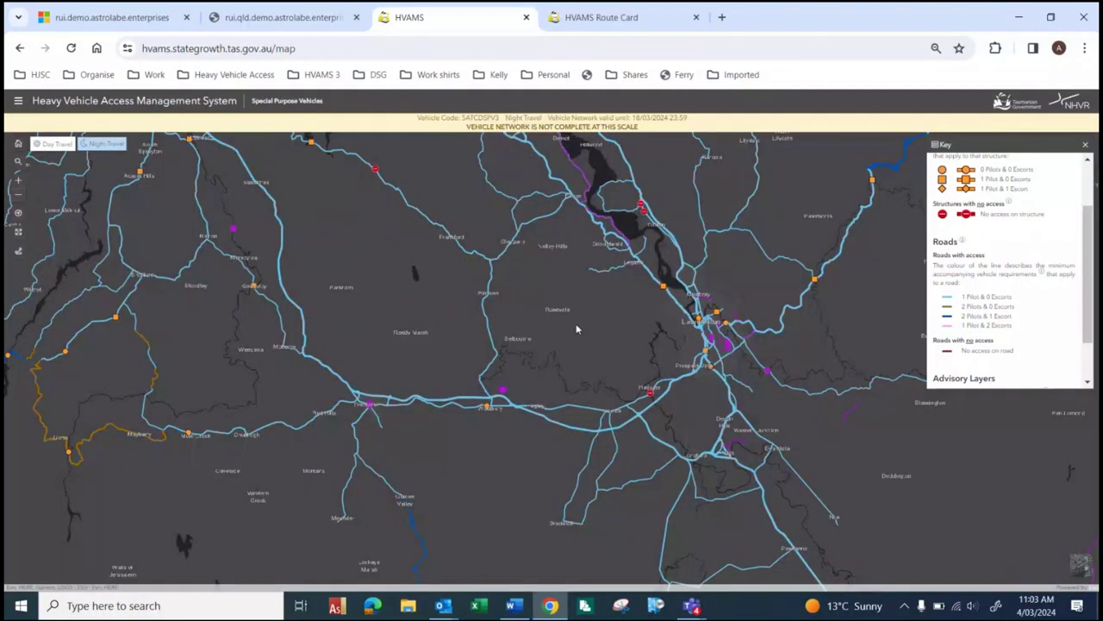
Step: Leave the map for the Special Purpose Vehicles start page and load vehicle code 5ATCSPV3 for travelling under Notice
{"action": "left_click", "coordinate": [19, 49]}
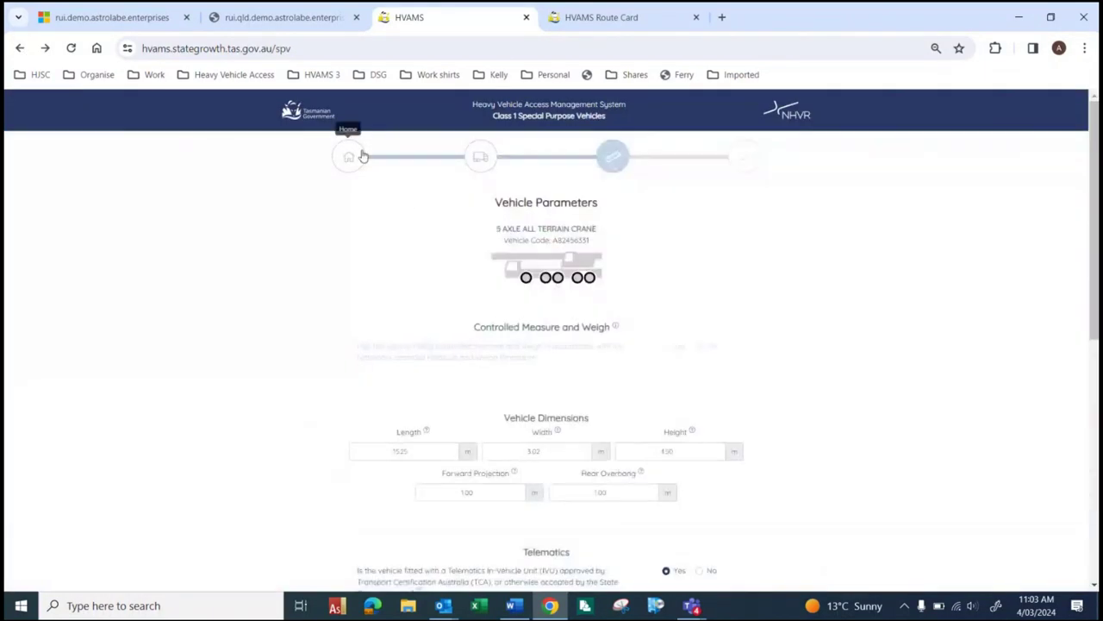
{"action": "left_click", "coordinate": [361, 152]}
{"action": "scroll", "coordinate": [496, 396], "scroll_direction": "down", "scroll_amount": 1}
{"action": "scroll", "coordinate": [495, 395], "scroll_direction": "down", "scroll_amount": 1}
{"action": "left_click", "coordinate": [588, 427]}
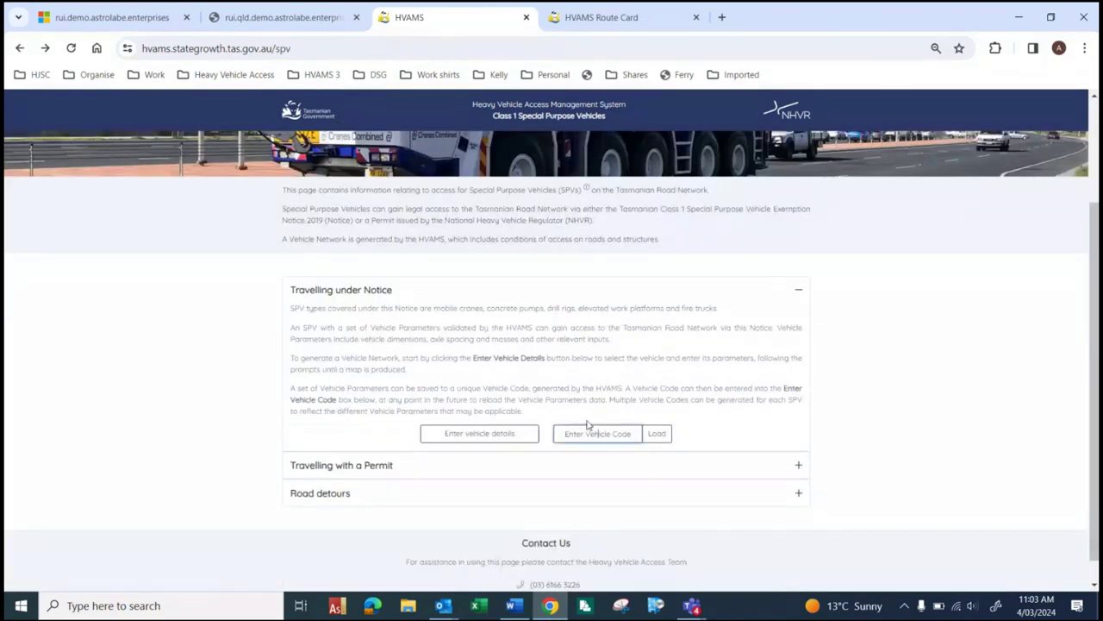
{"action": "type", "text": "SATCSPV5"}
{"action": "key", "text": "Return"}
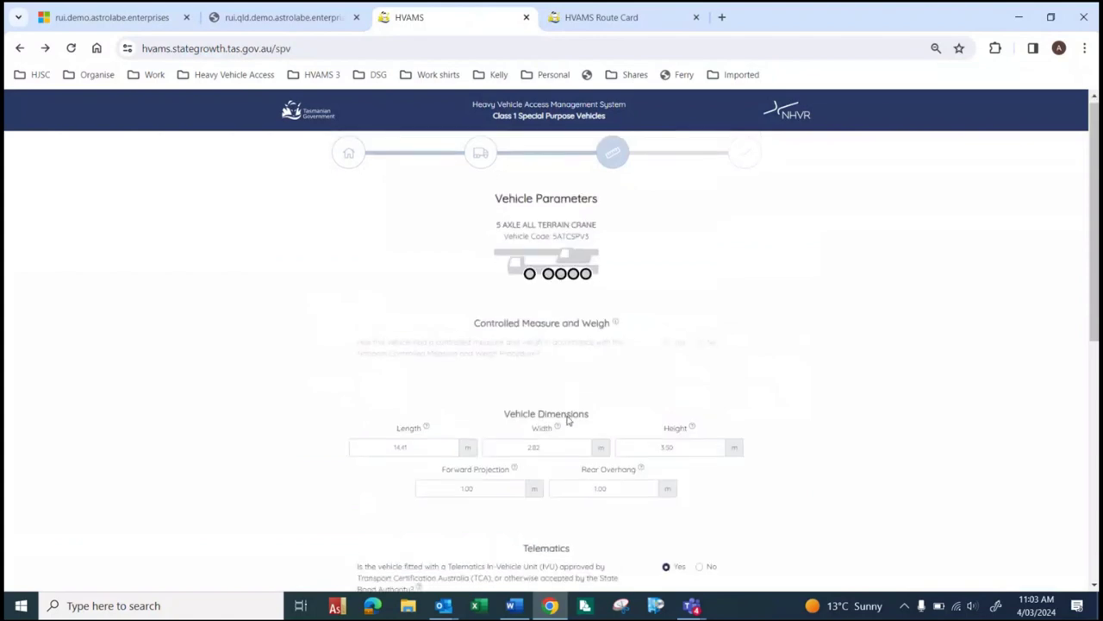
Step: Review the 5 axle all terrain crane's telematics, bare travel mode and axle details
{"action": "scroll", "coordinate": [577, 418], "scroll_direction": "down", "scroll_amount": 4}
{"action": "scroll", "coordinate": [493, 313], "scroll_direction": "up", "scroll_amount": 3}
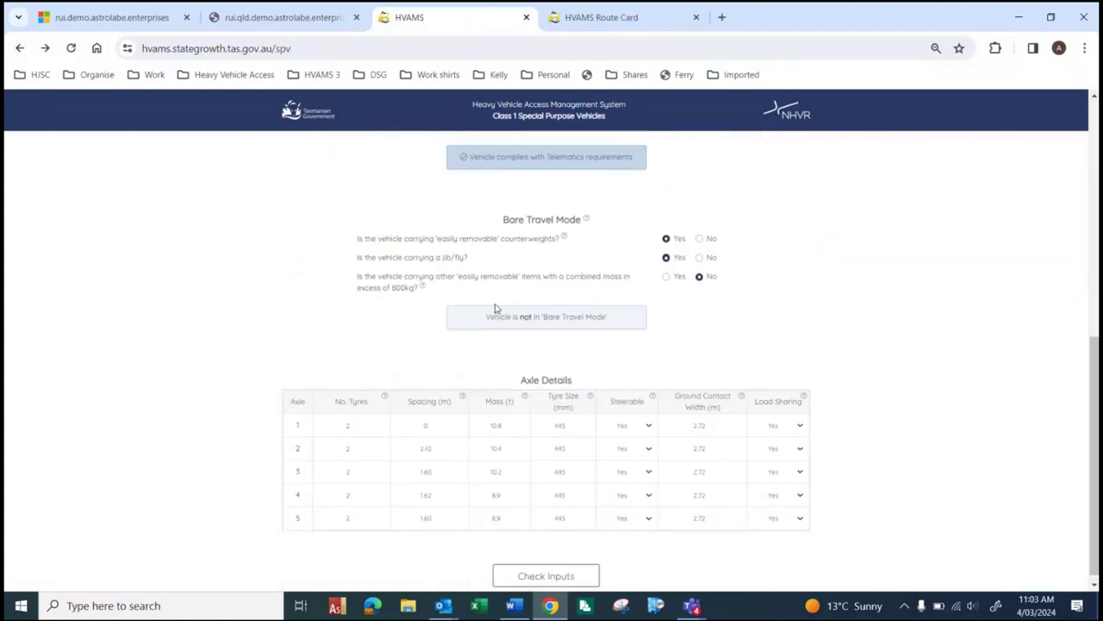